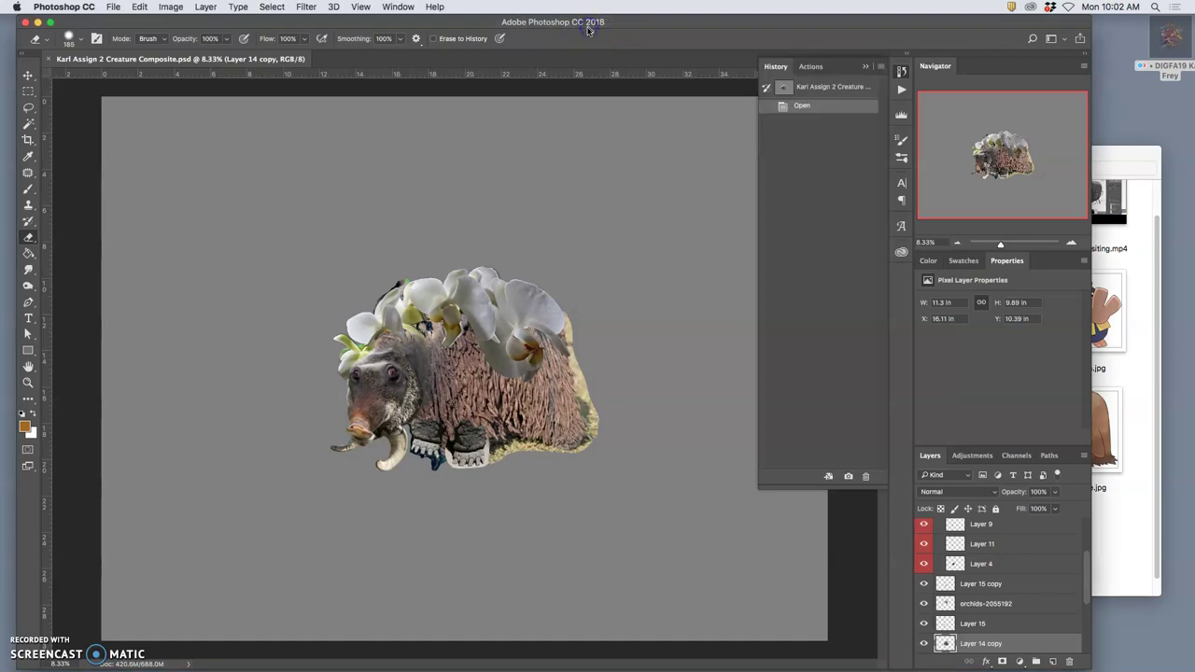
Examine the creature's tusks, face and front feet up close for leftover background and rough edges
key(super+plus)
key(super+plus)
key(super+plus)
key(super+plus)
scroll(304, 306, left, 10)
scroll(304, 306, right, 4)
scroll(303, 306, down, 10)
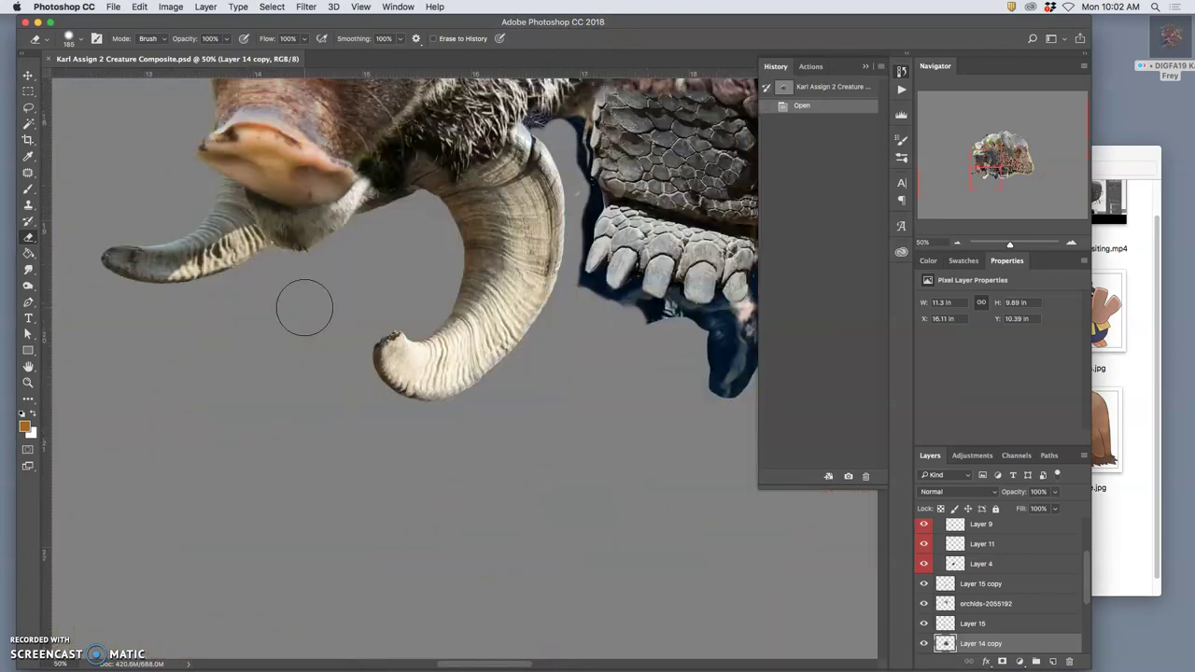
scroll(426, 166, up, 8)
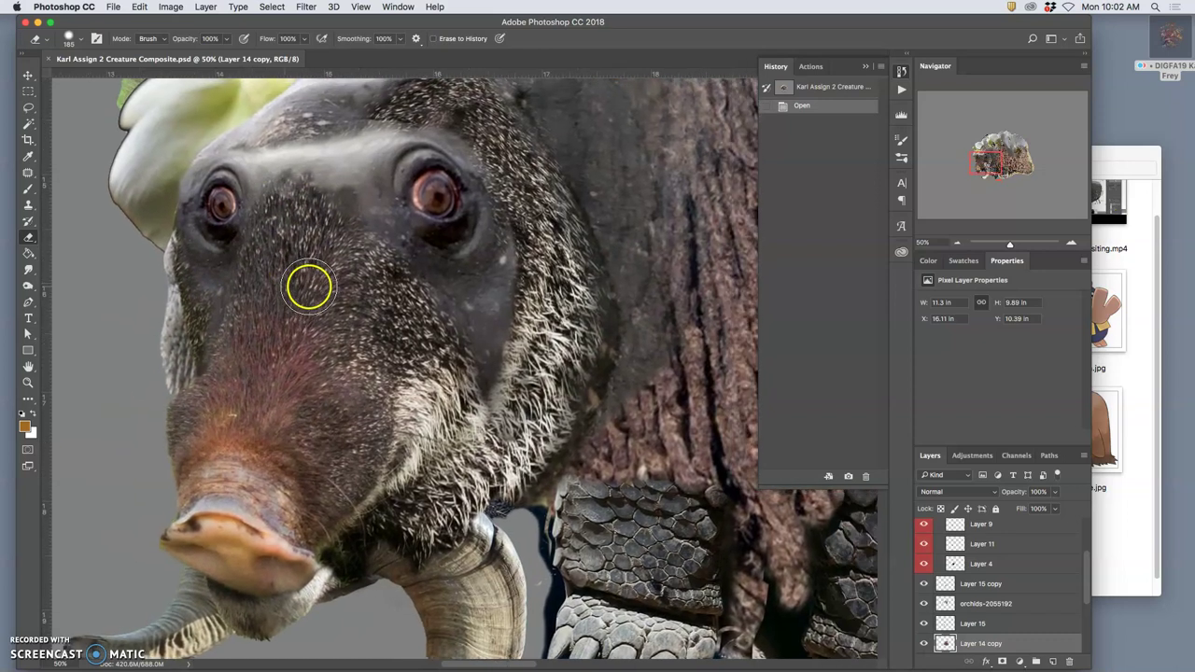
scroll(308, 280, down, 2)
key(super+minus)
key(super+minus)
key(super+minus)
key(super+minus)
key(super+minus)
key(super+minus)
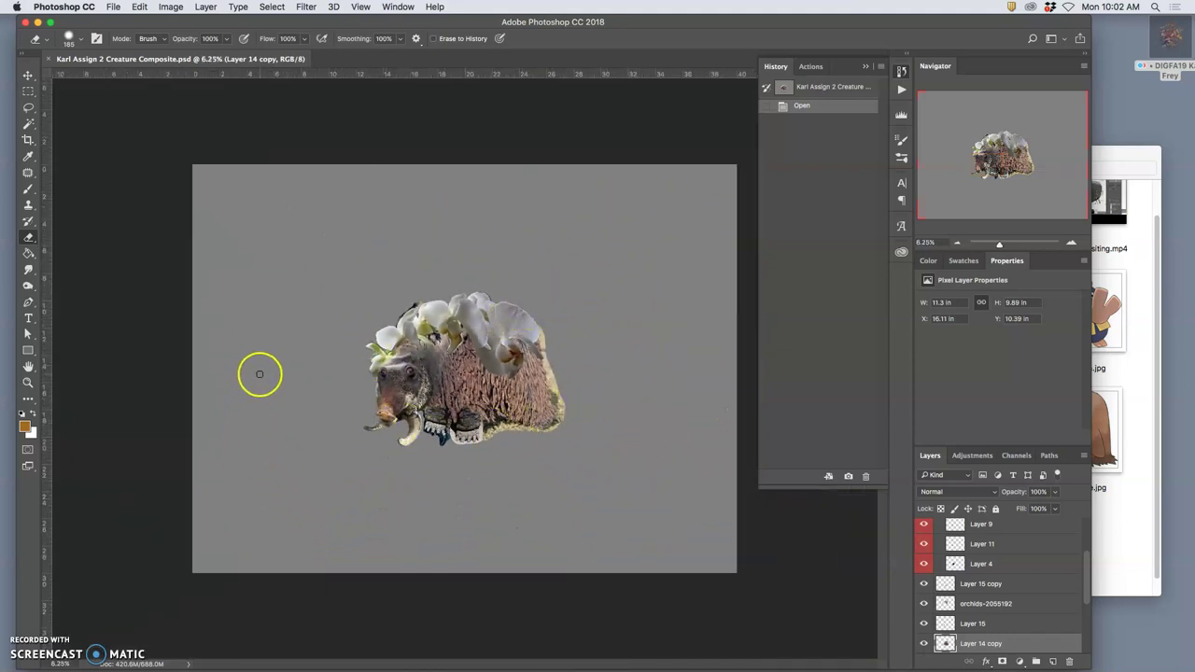
Show the guides and move all four slightly outward to leave a margin around the creature
key(super+semicolon)
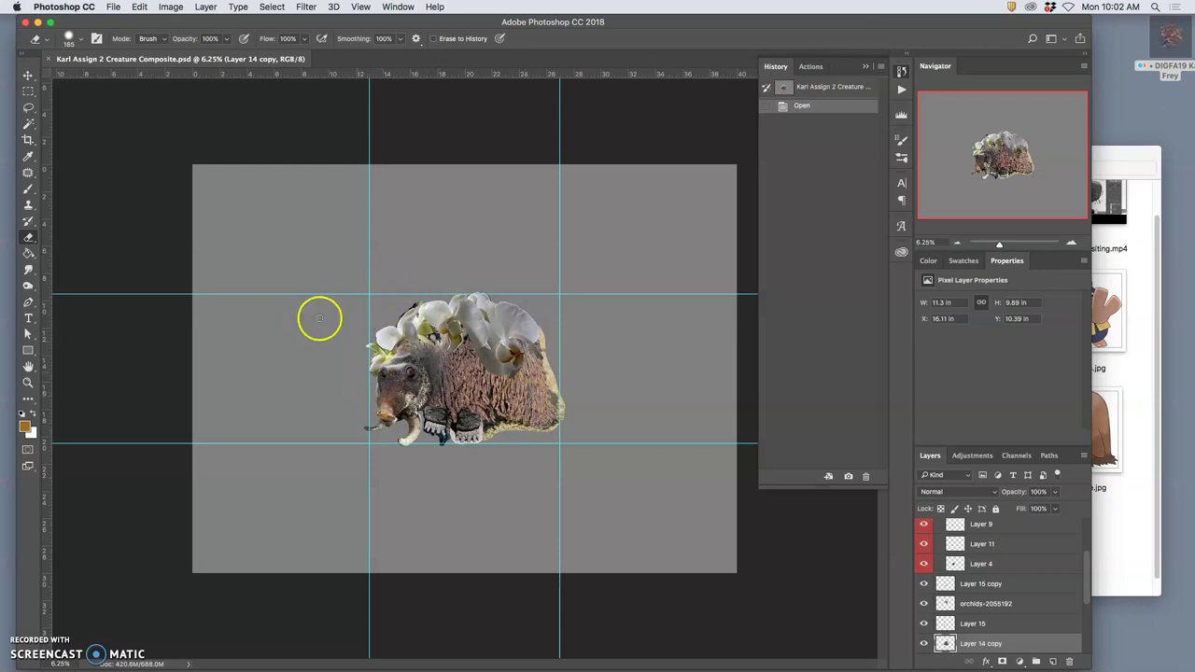
click(21, 77)
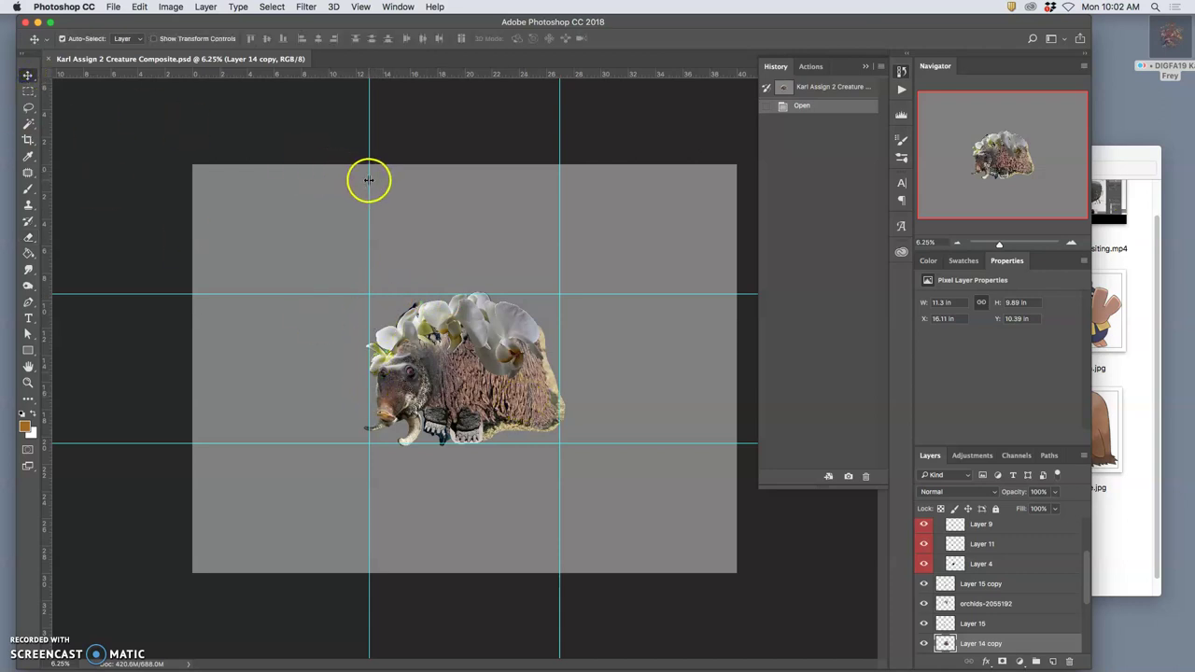
drag(367, 180, 352, 181)
drag(492, 294, 493, 282)
drag(560, 339, 573, 339)
drag(502, 446, 499, 458)
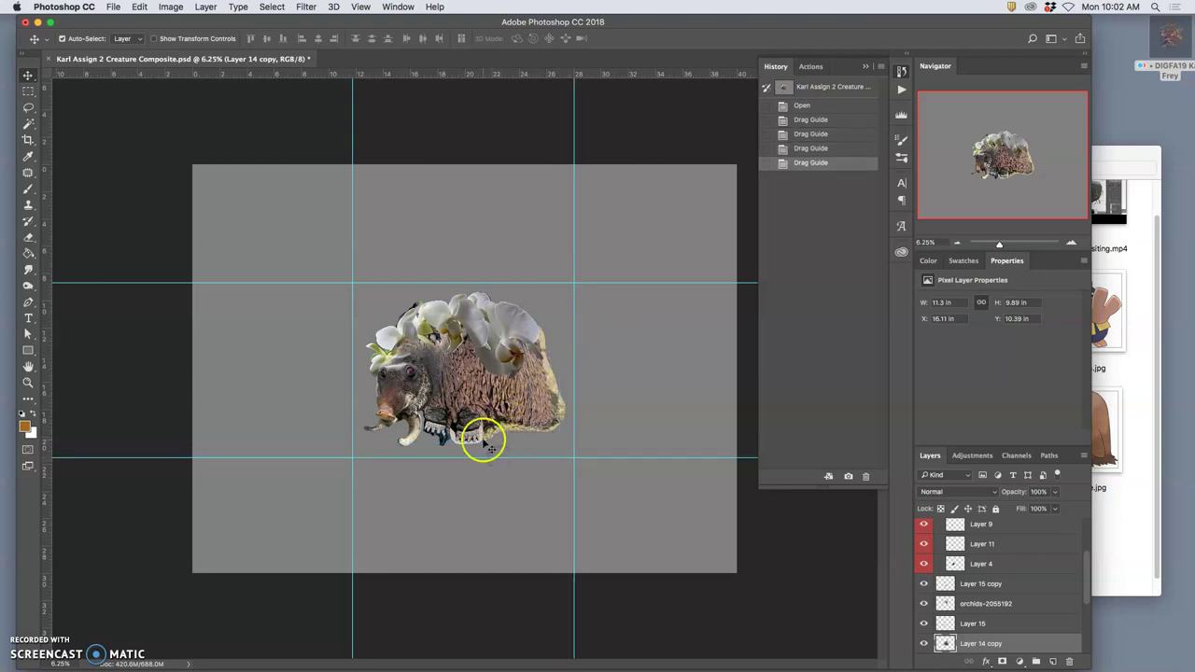
Crop the canvas to the rectangle framed by the four guides, check the document size, and hide the guides
click(28, 142)
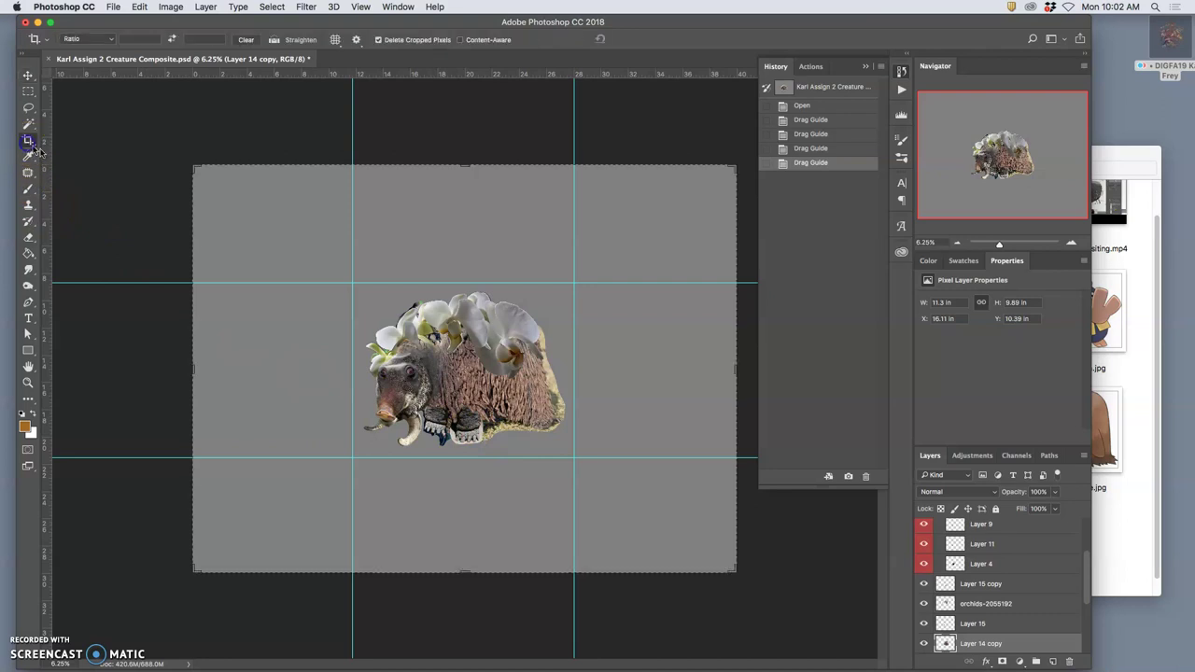
drag(196, 170, 345, 286)
drag(454, 330, 603, 444)
click(465, 276)
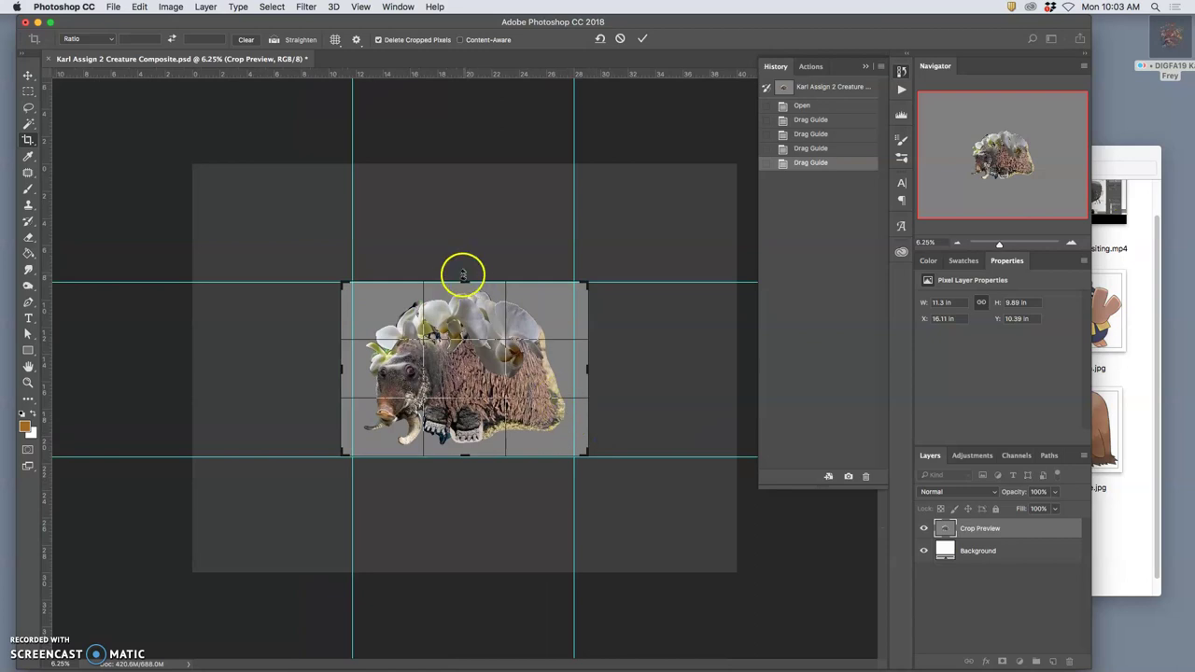
drag(464, 279, 464, 278)
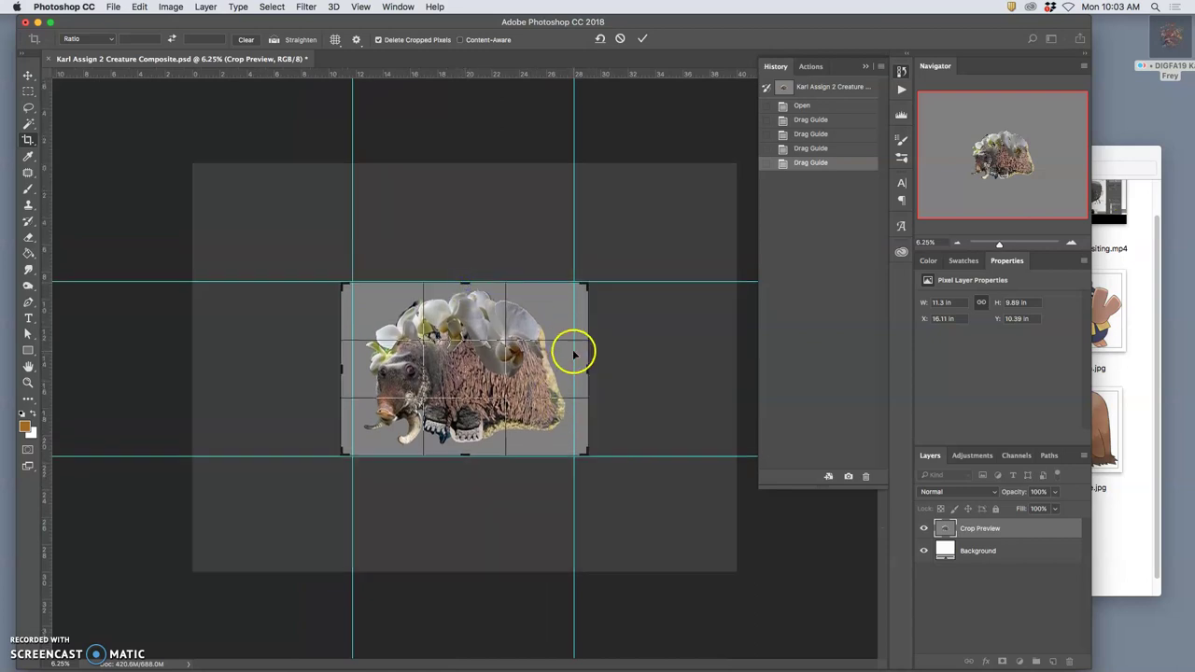
drag(587, 370, 580, 370)
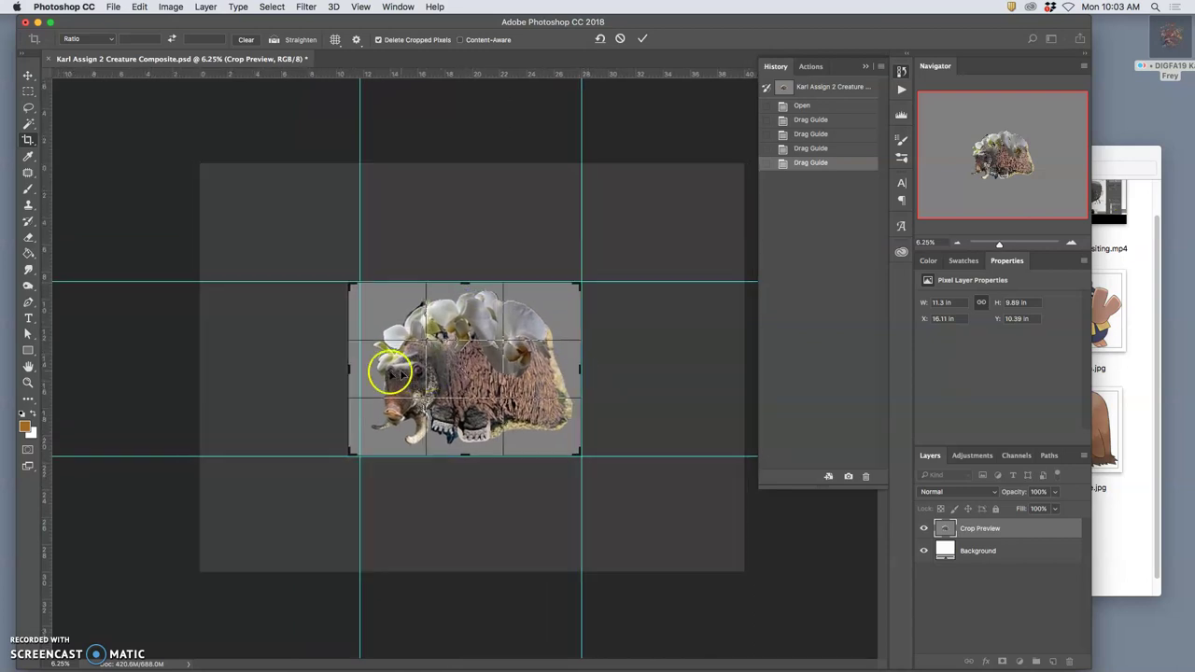
drag(350, 372, 358, 373)
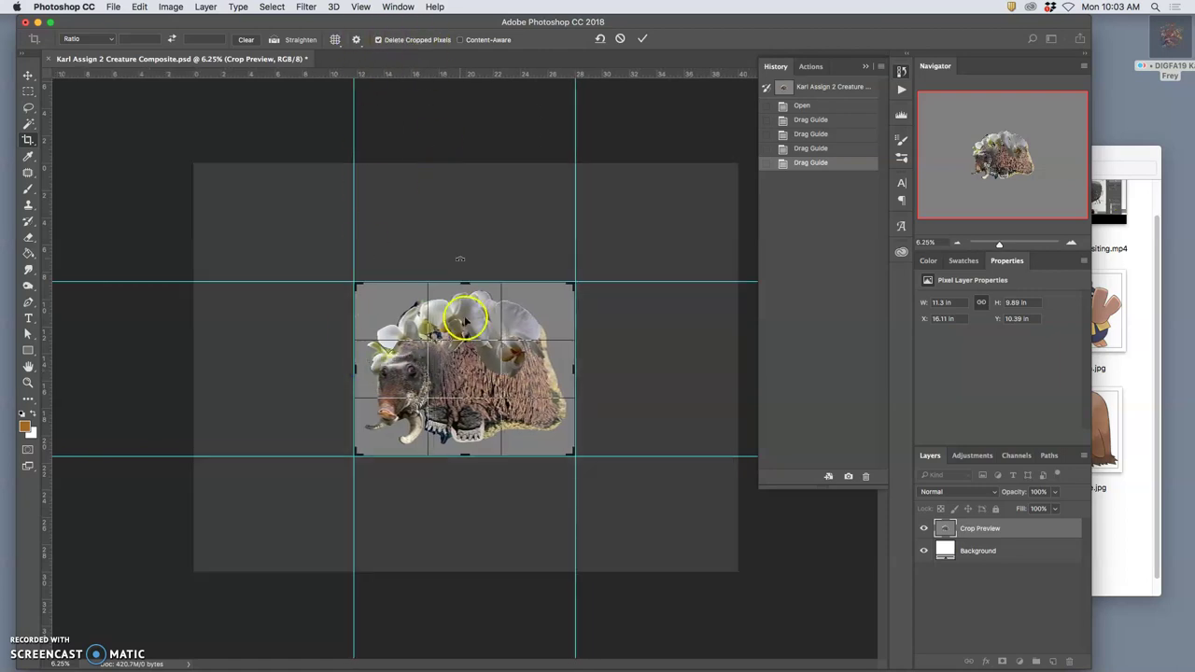
drag(464, 457, 464, 457)
key(Return)
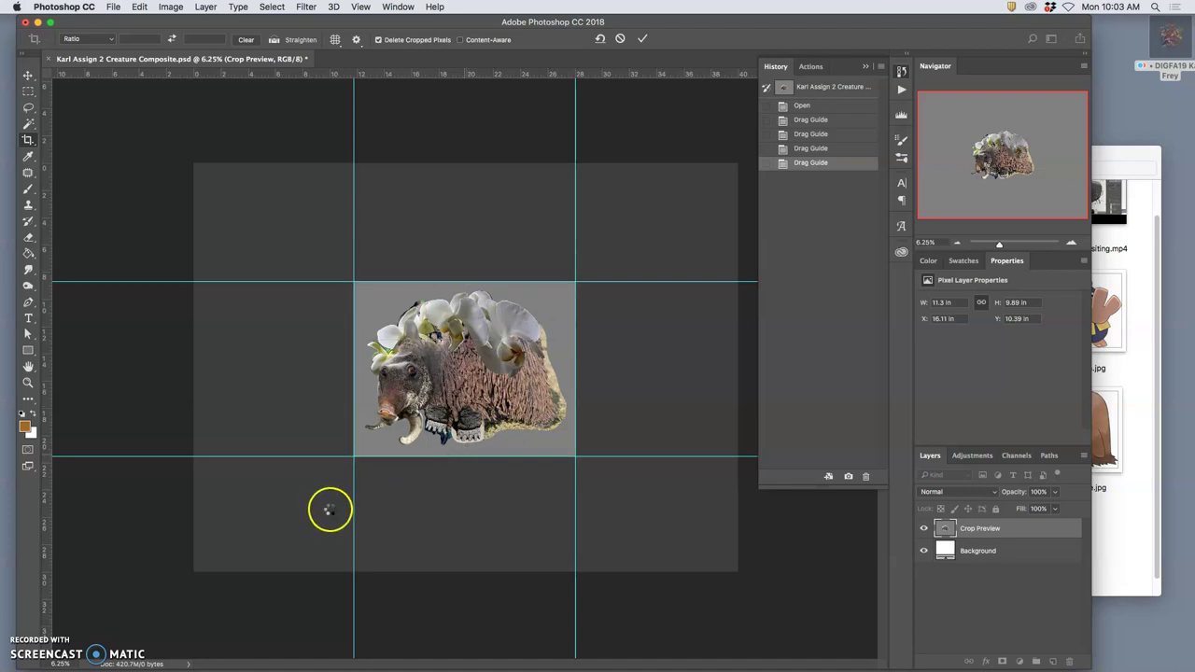
key(Return)
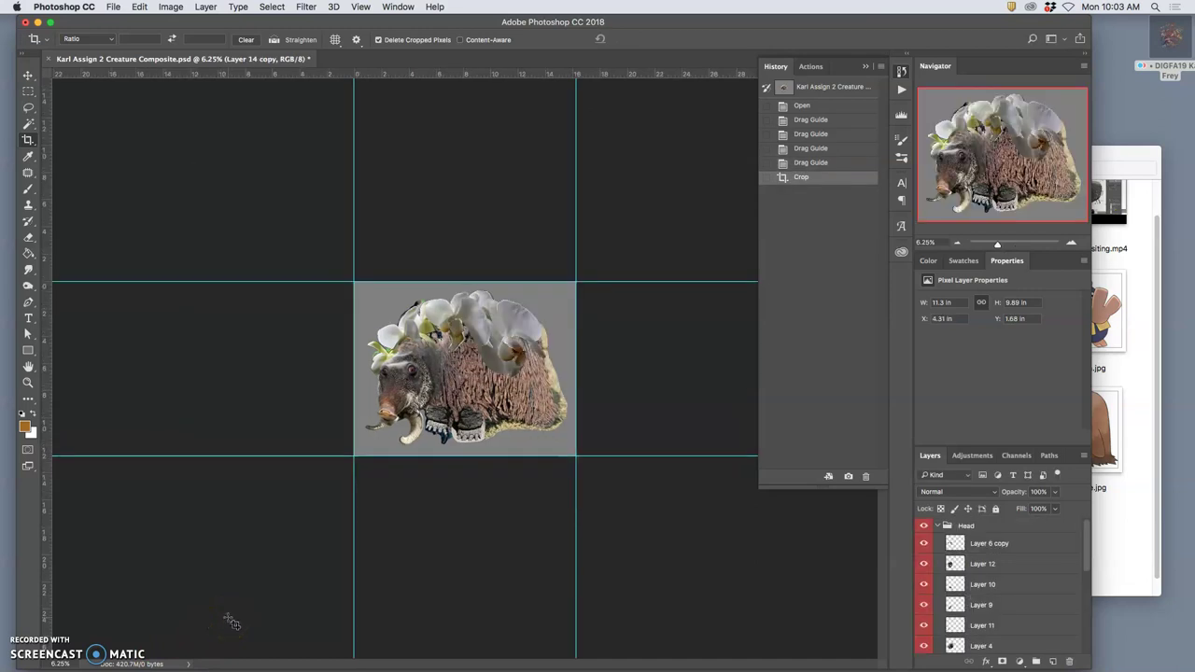
click(149, 657)
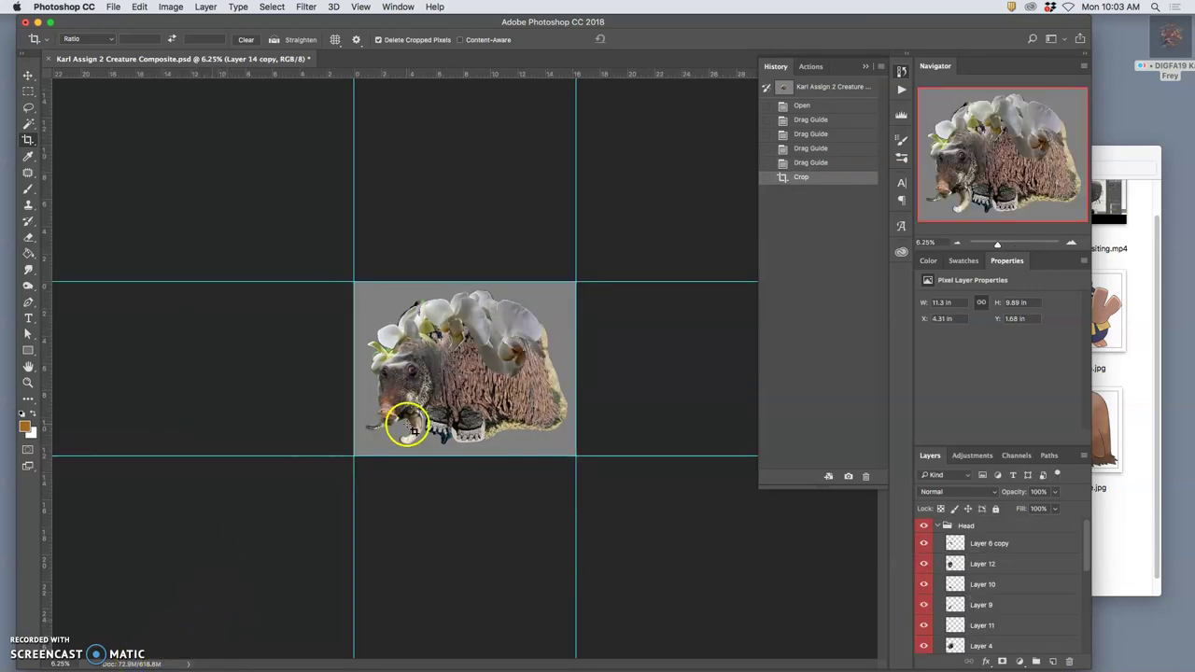
key(super+semicolon)
Select the layer of the front foot nearest the tusk directly from the canvas and toggle its visibility to identify its contents
key(super+equal)
key(super+equal)
key(super+equal)
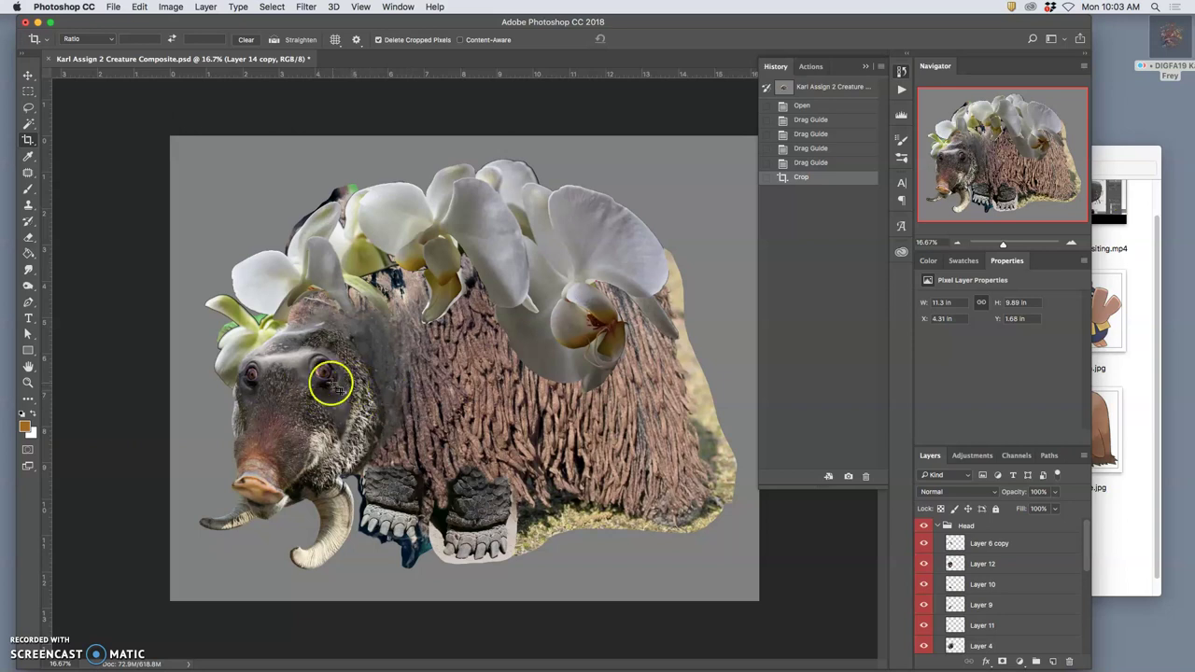
key(super+equal)
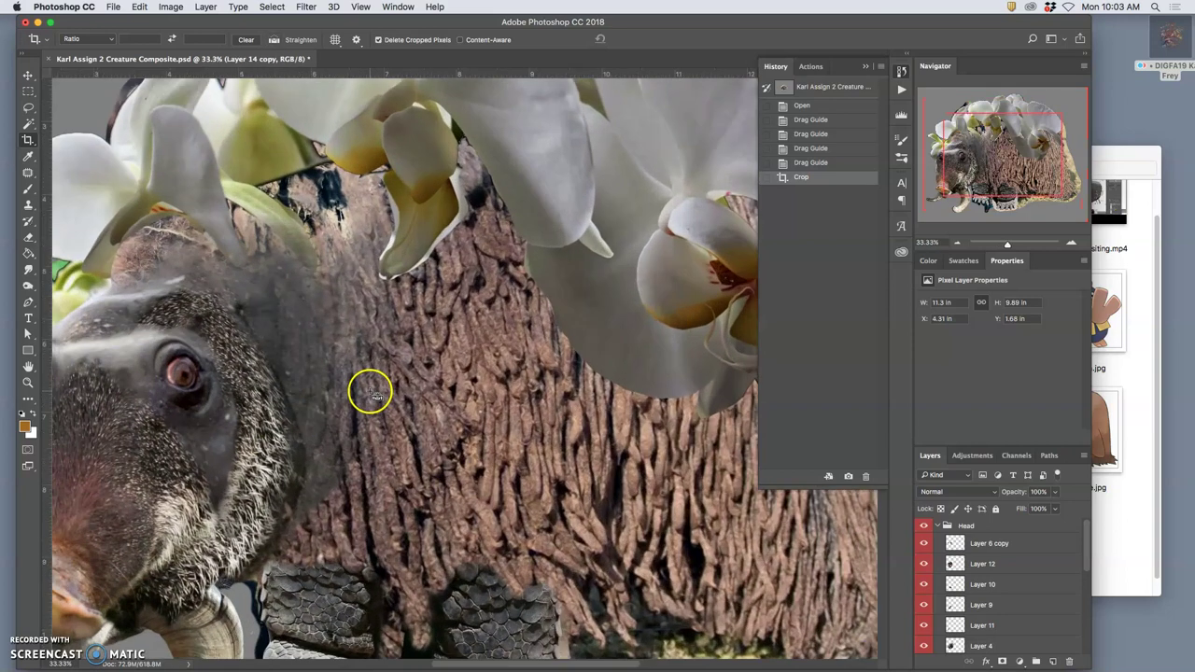
scroll(347, 390, down, 10)
scroll(343, 386, up, 5)
key(super+equal)
key(super+equal)
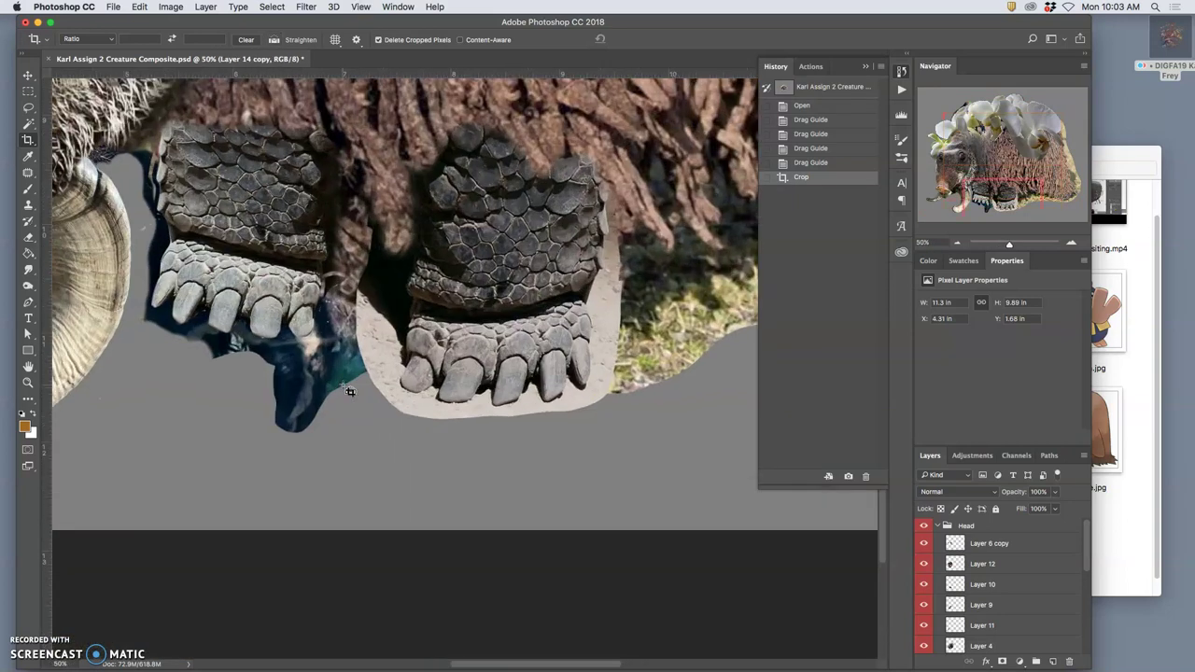
scroll(319, 387, up, 4)
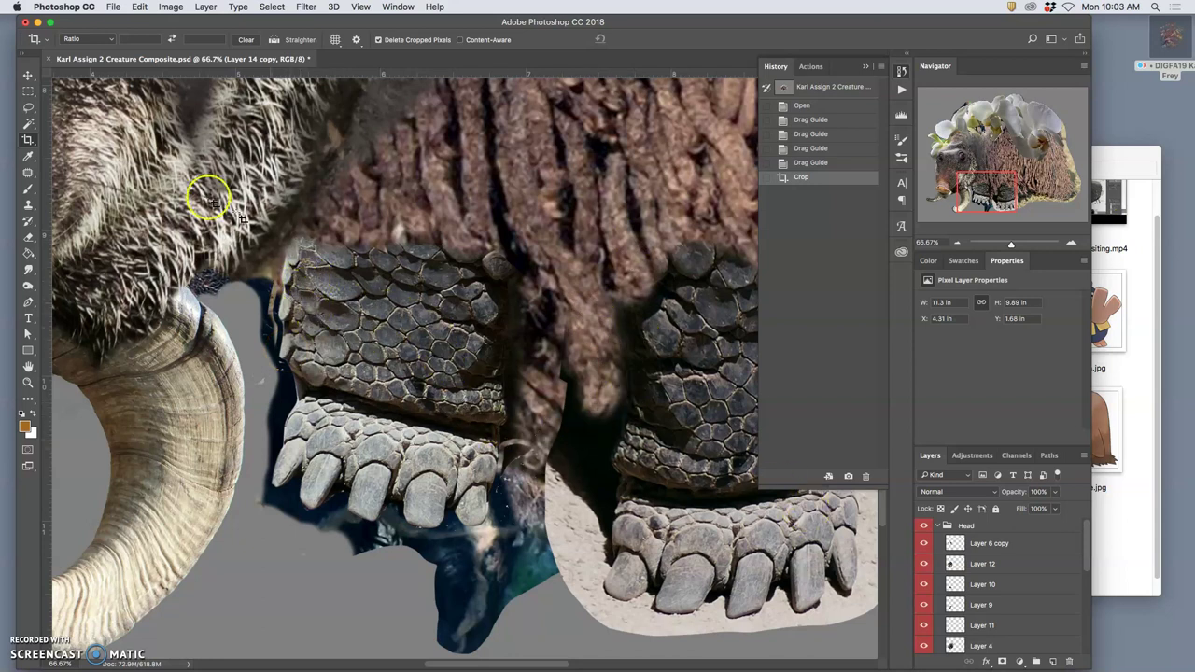
click(28, 75)
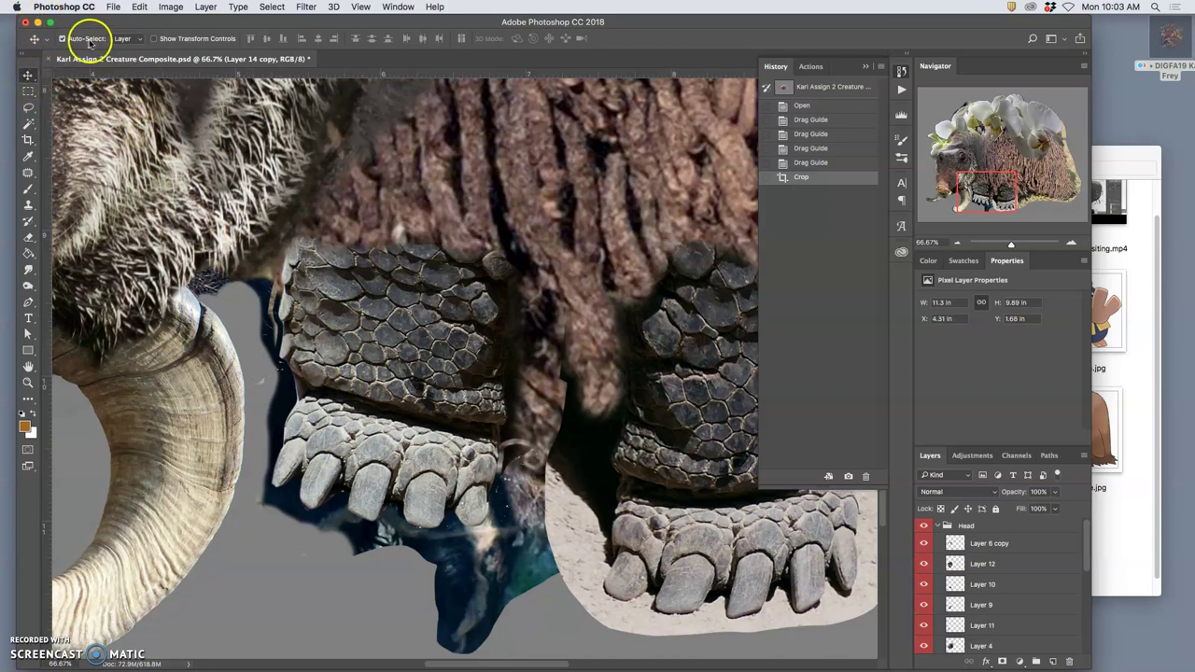
click(403, 329)
click(398, 328)
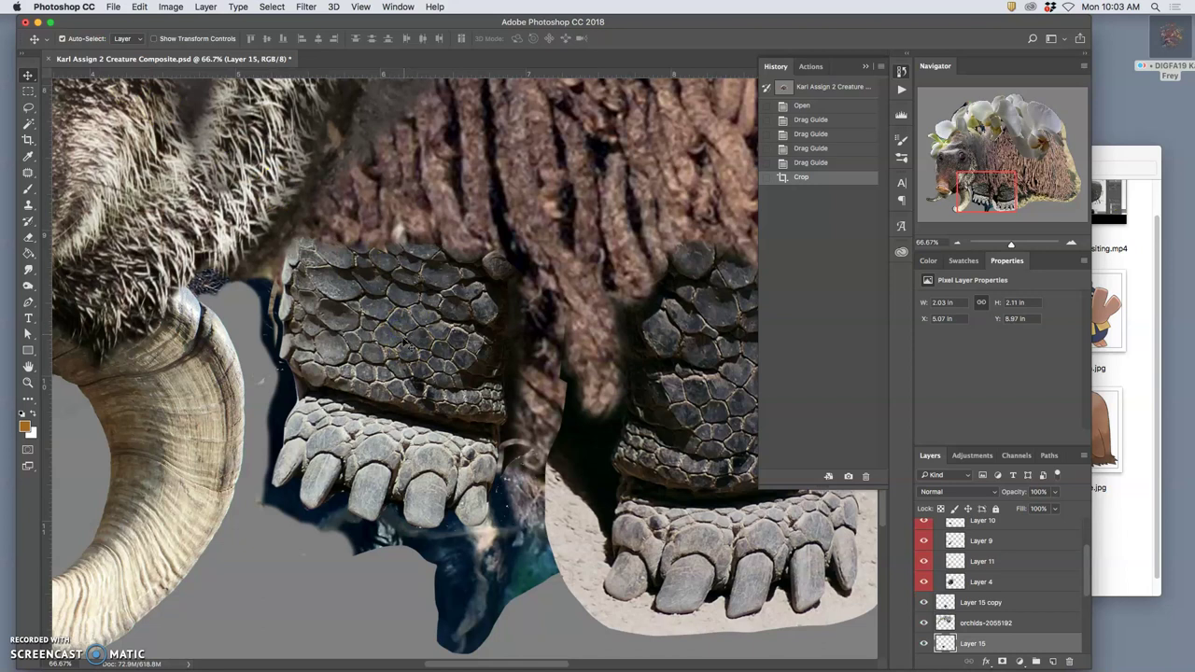
click(923, 643)
click(923, 645)
Set the Eraser size to 38 px and try to erase the blue background beside the front foot on Layer 15
click(33, 235)
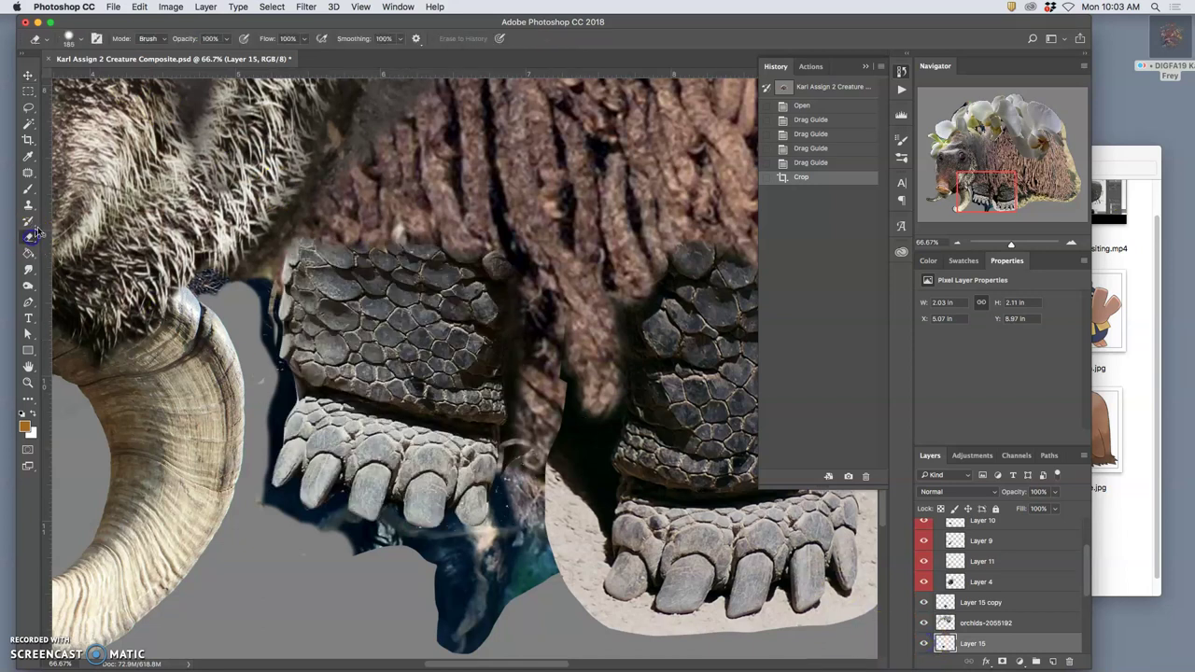
click(82, 43)
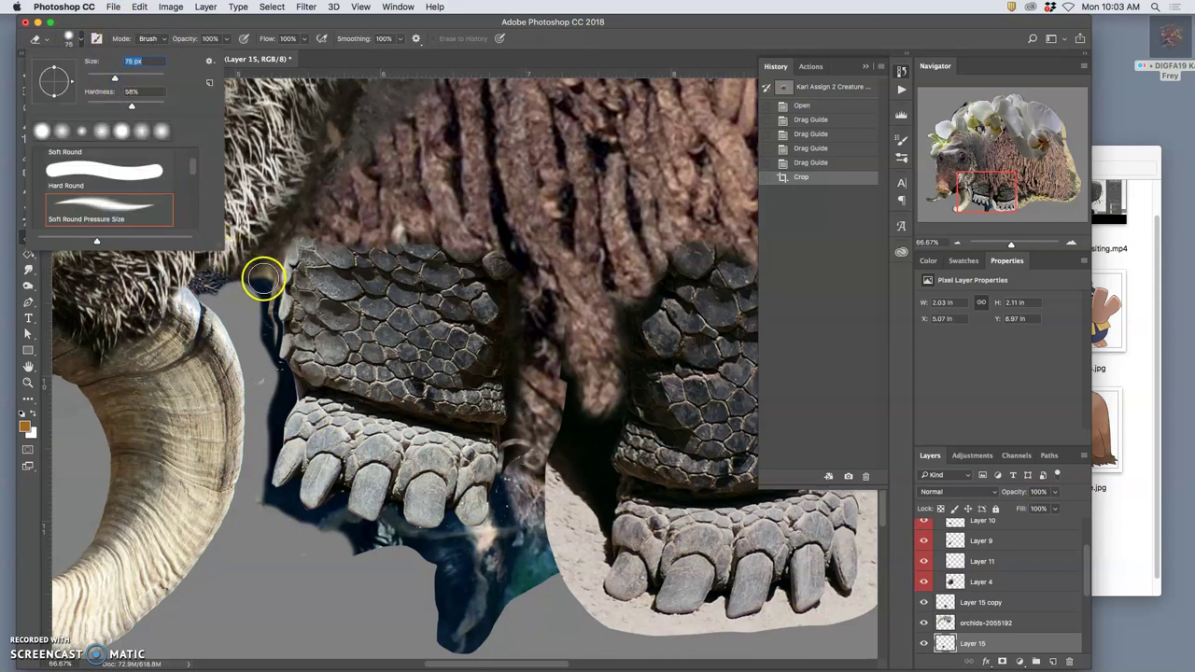
drag(109, 78, 100, 76)
click(272, 279)
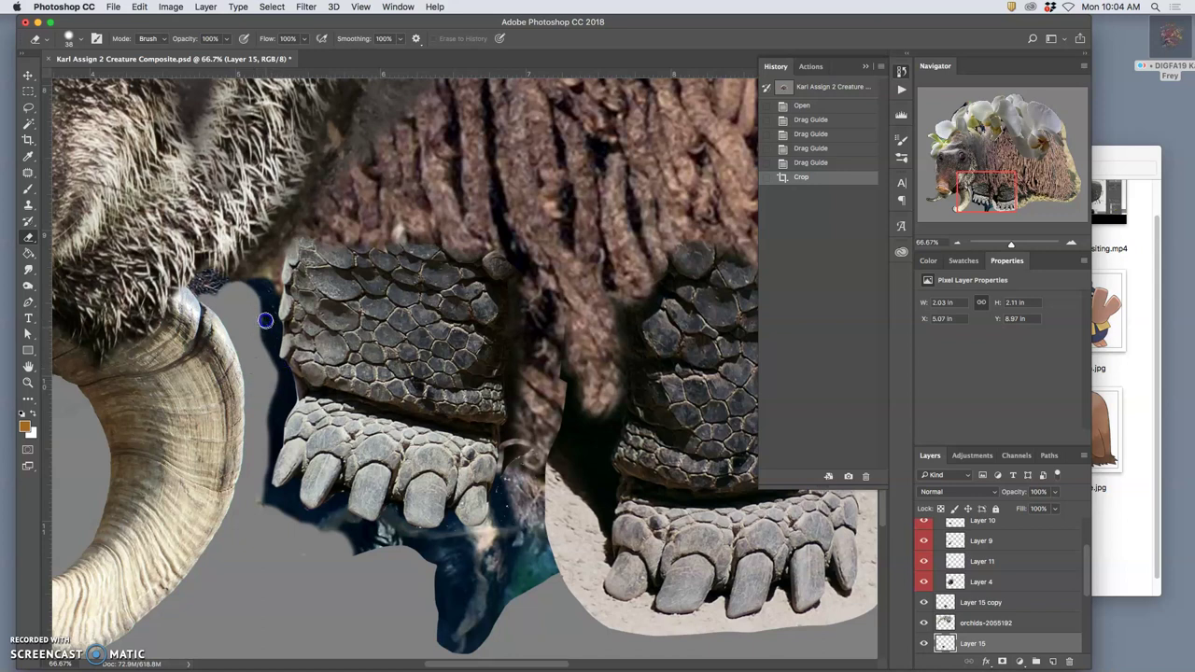
drag(255, 316, 260, 356)
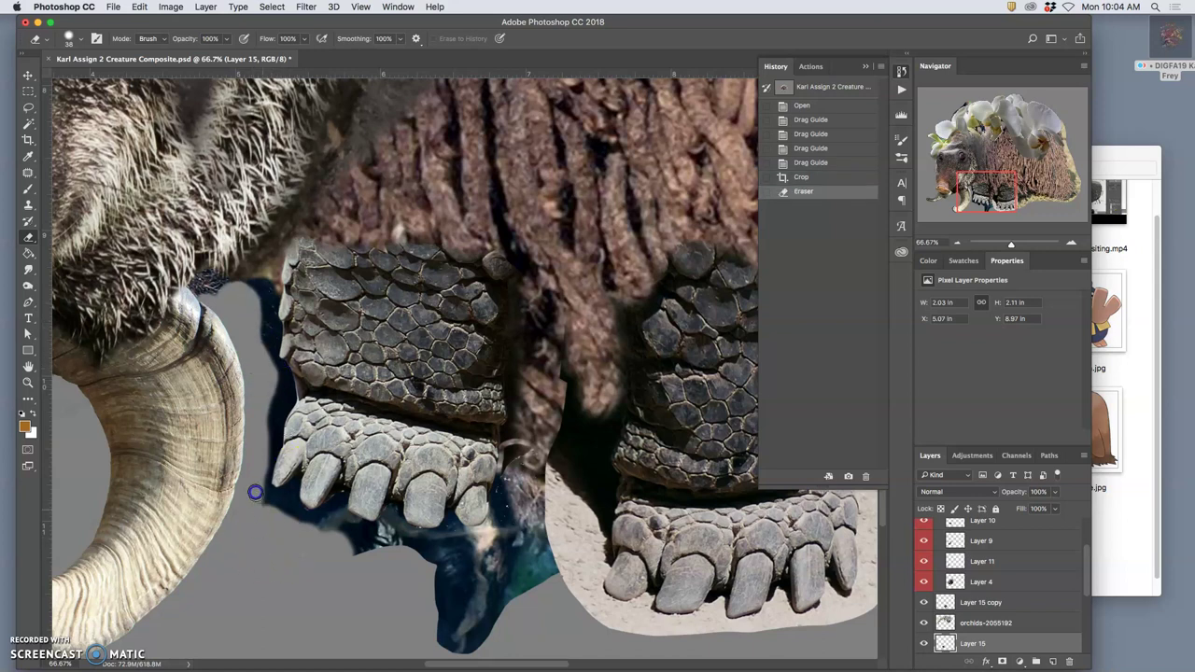
click(307, 561)
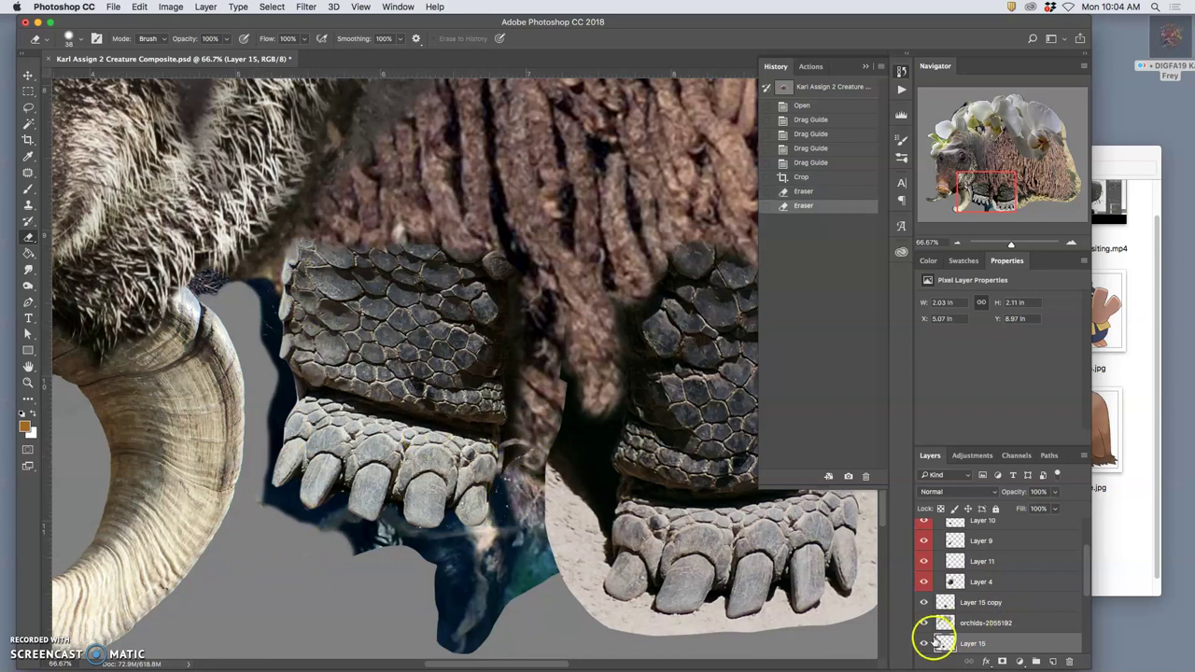
Check Layer 15's visibility, select Layer 13 from the blue background, and erase a small part of the blue beside the foot
click(924, 643)
click(923, 643)
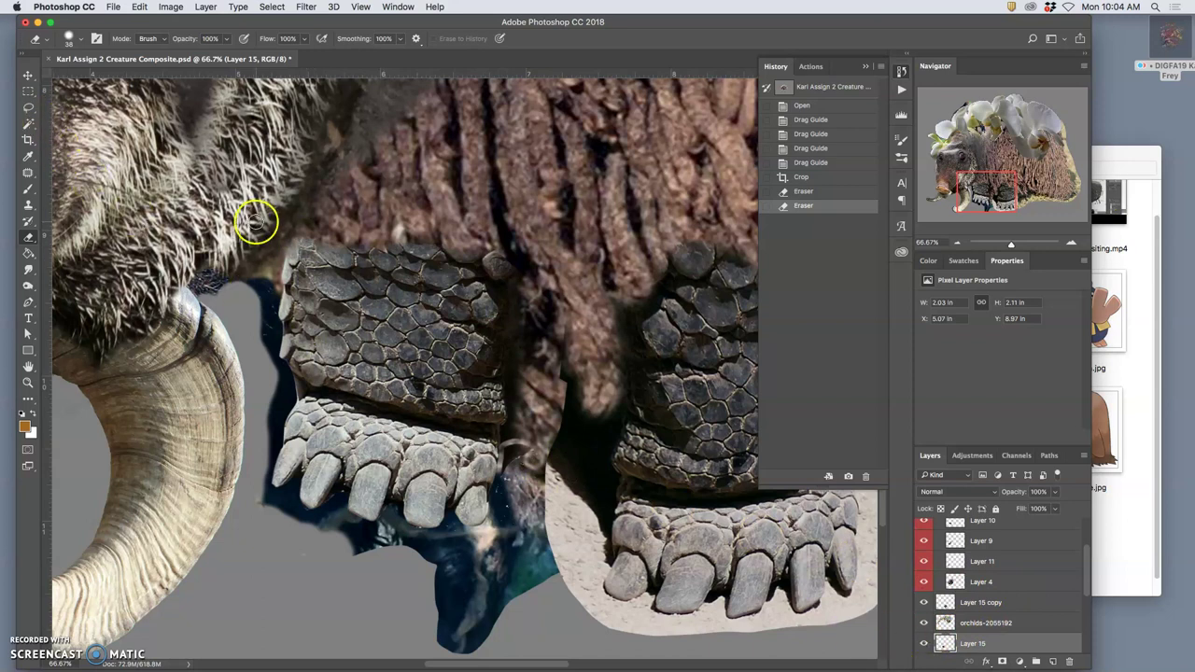
super+click(268, 339)
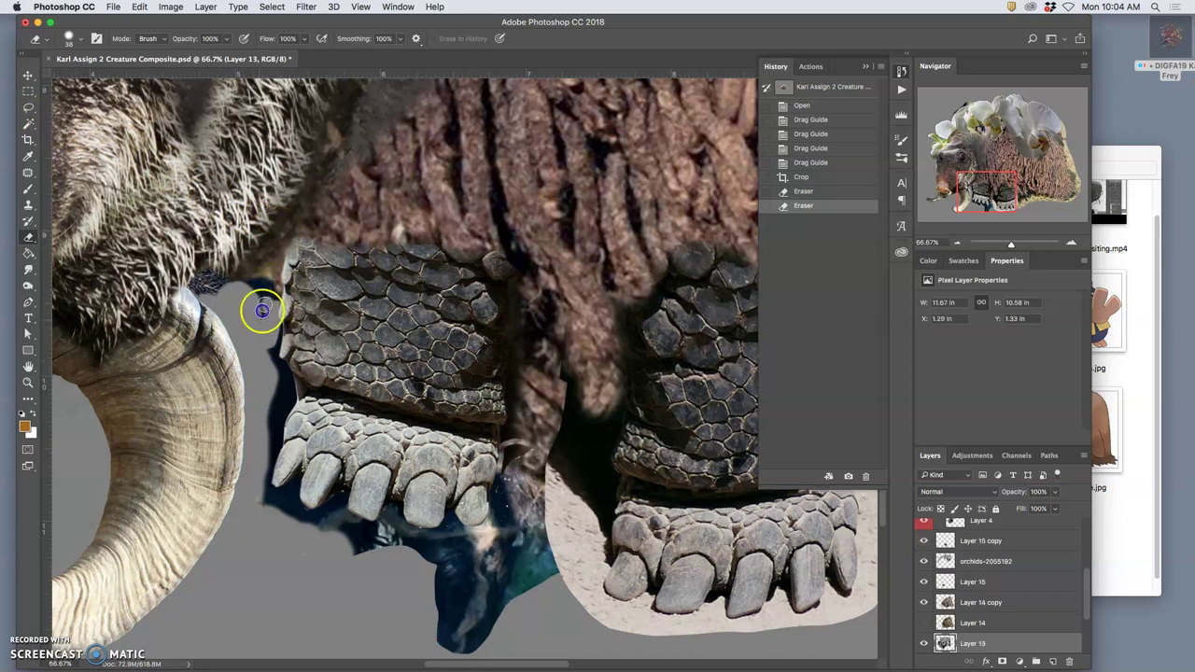
click(259, 321)
Lasso the blue background around the front foot on Layer 13, delete it, and deselect
click(28, 107)
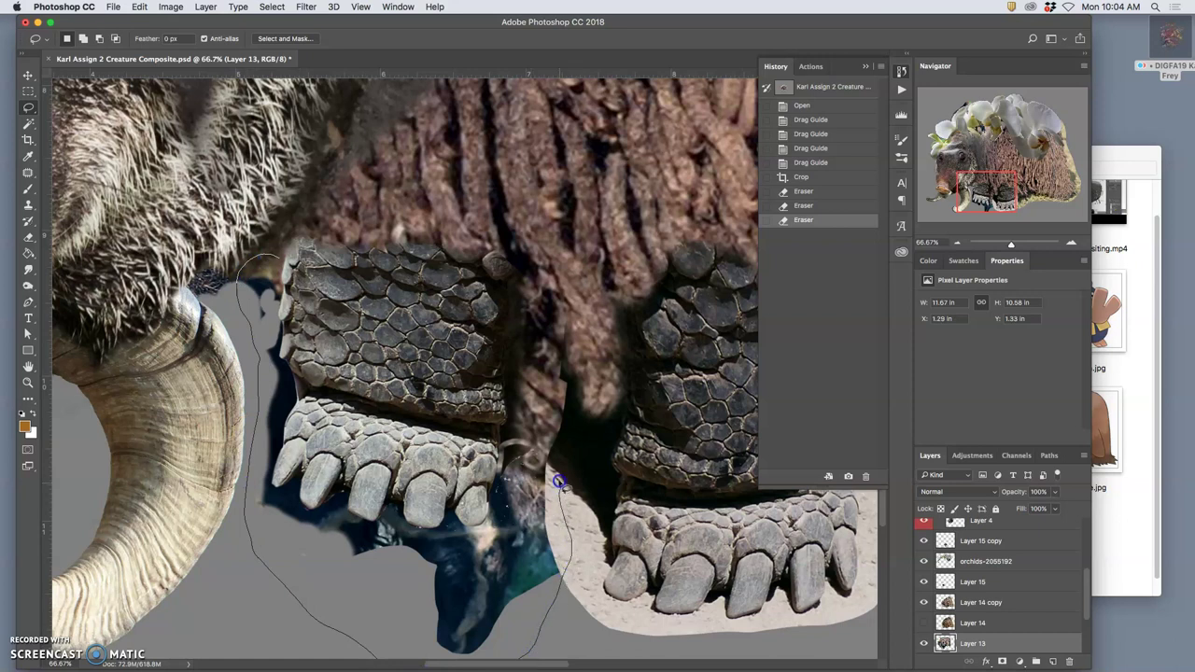
drag(481, 439, 486, 442)
key(BackSpace)
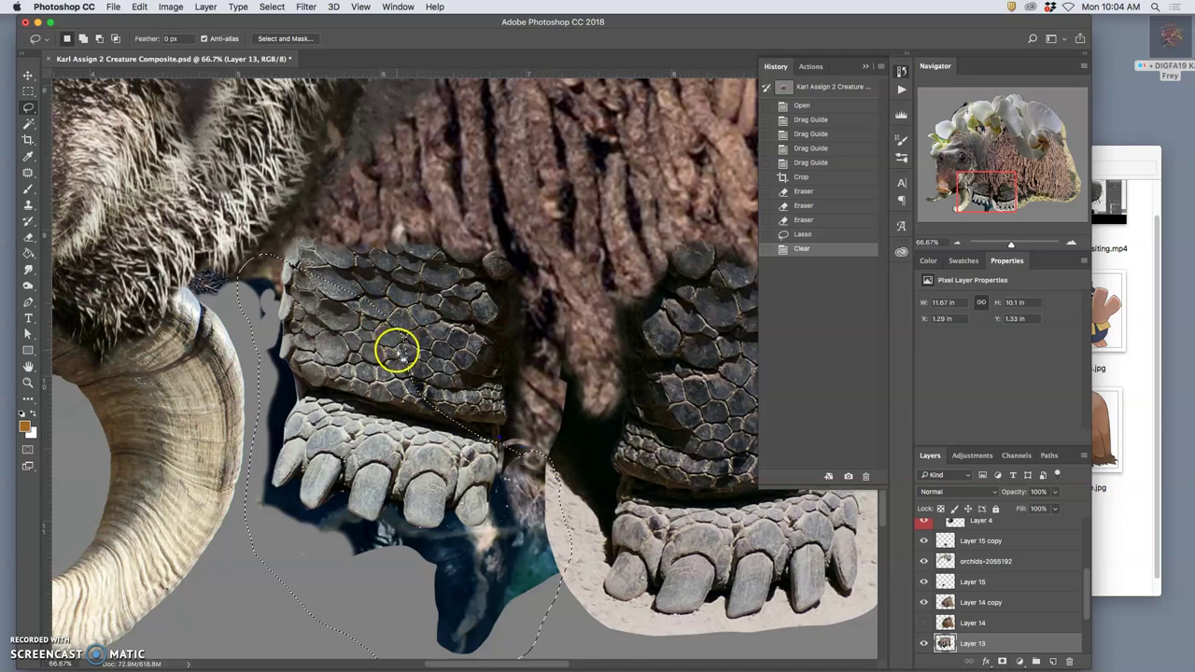
key(ctrl+d)
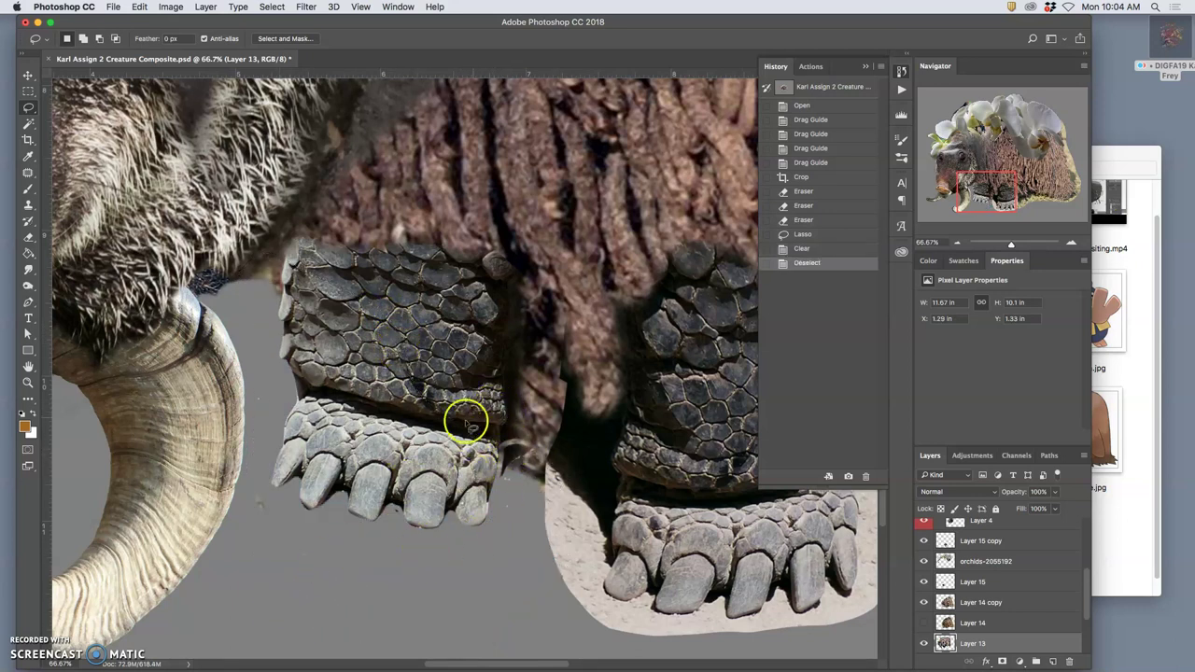
Erase bits of the dark gravel remnant between the upper end of the tusk and the front leg on Layer 13
click(29, 236)
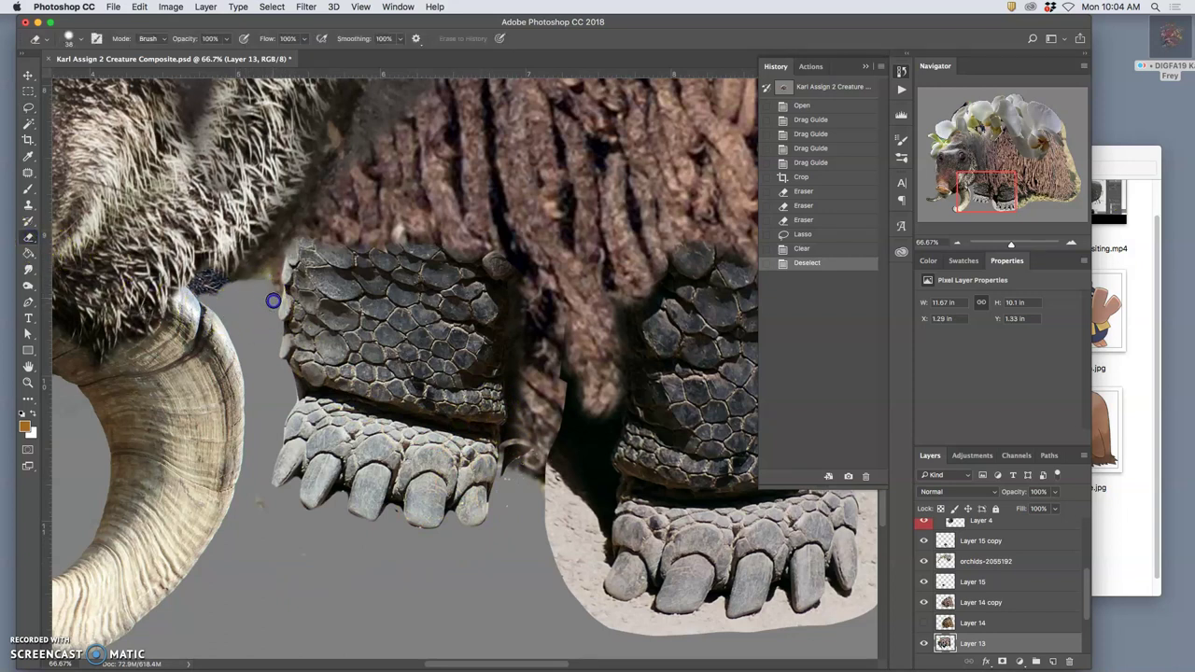
click(216, 284)
click(214, 297)
click(211, 290)
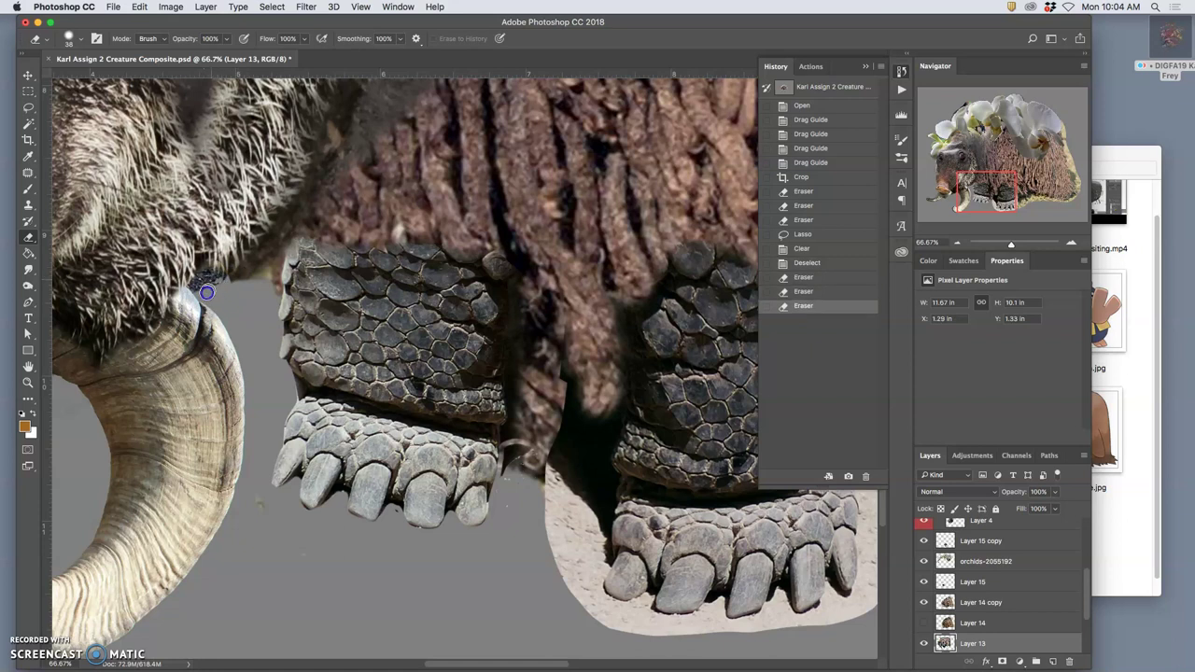
click(213, 292)
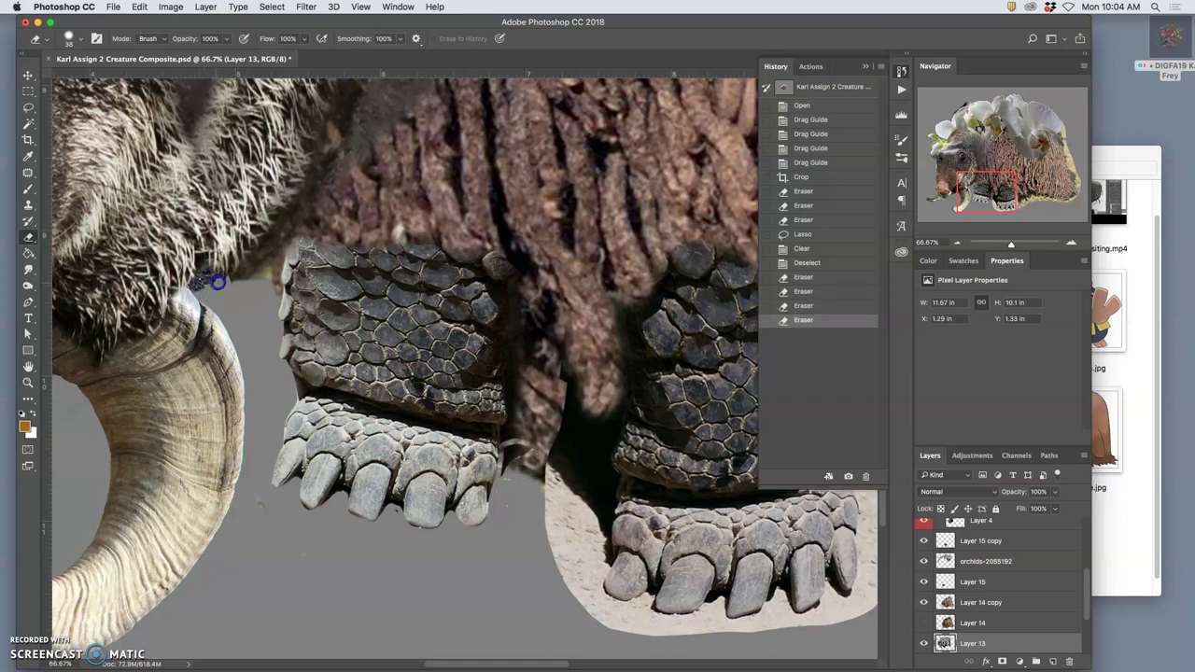
drag(207, 286, 206, 298)
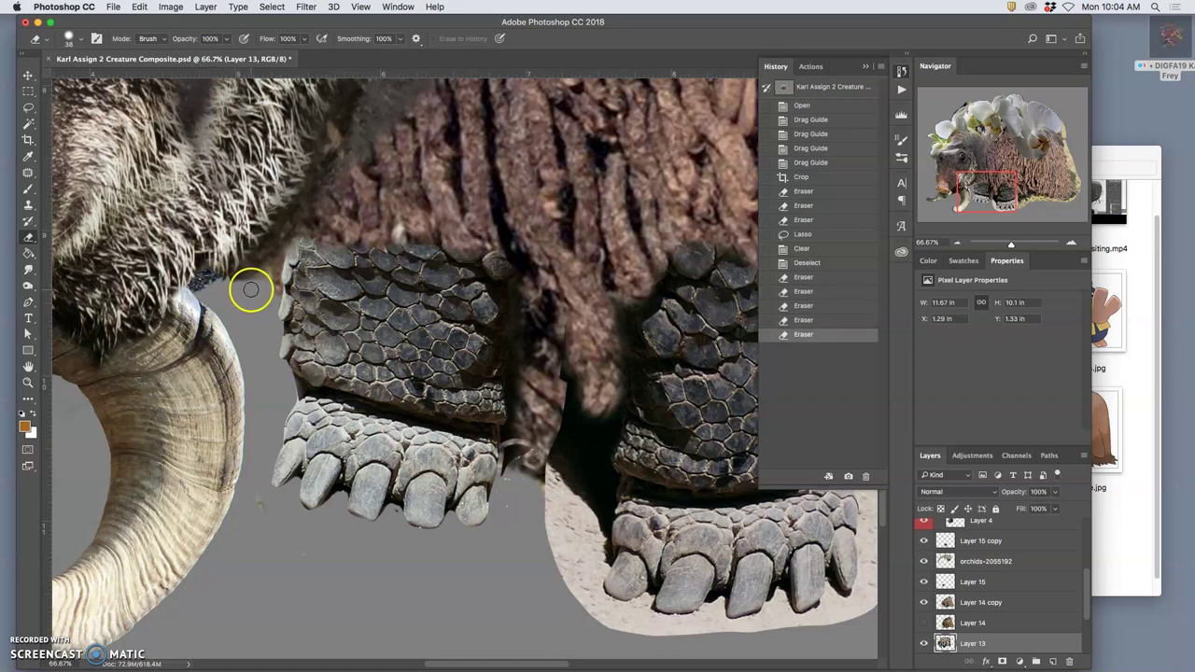
Set the Eraser size to 62 px and trim the dark gravel remnant between the fur and the tusk on Layer 13
key(super+plus)
key(super+plus)
drag(293, 283, 425, 283)
mouse_move(195, 194)
mouse_down()
mouse_move(405, 274)
mouse_move(429, 272)
mouse_up()
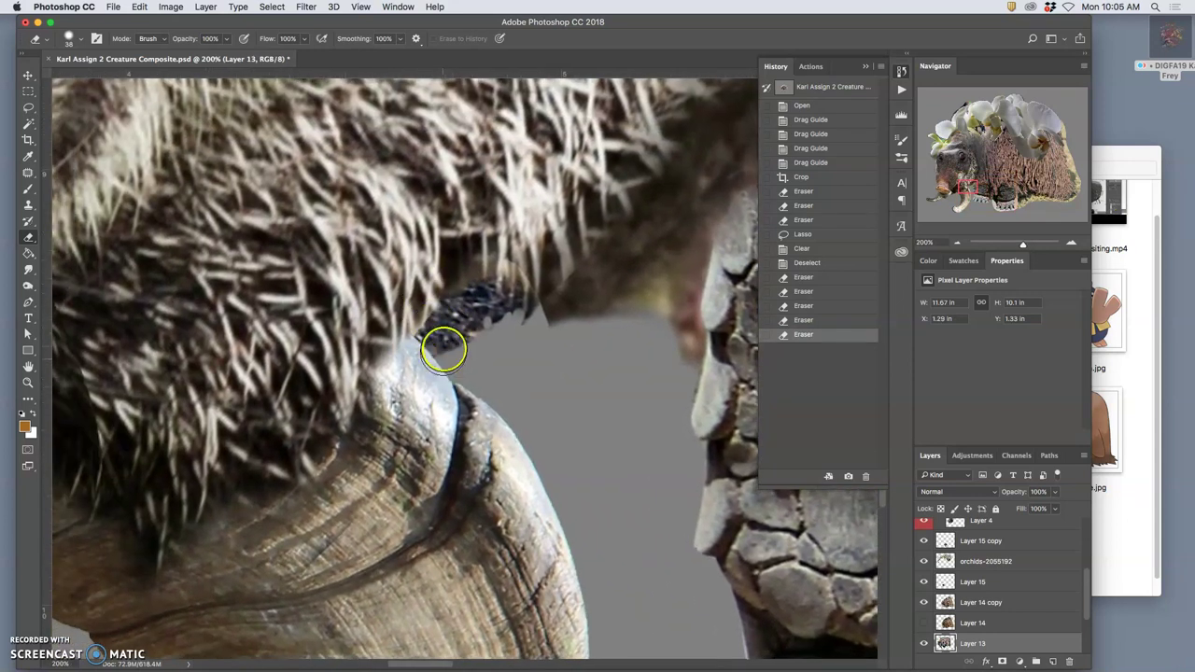
drag(509, 312, 502, 283)
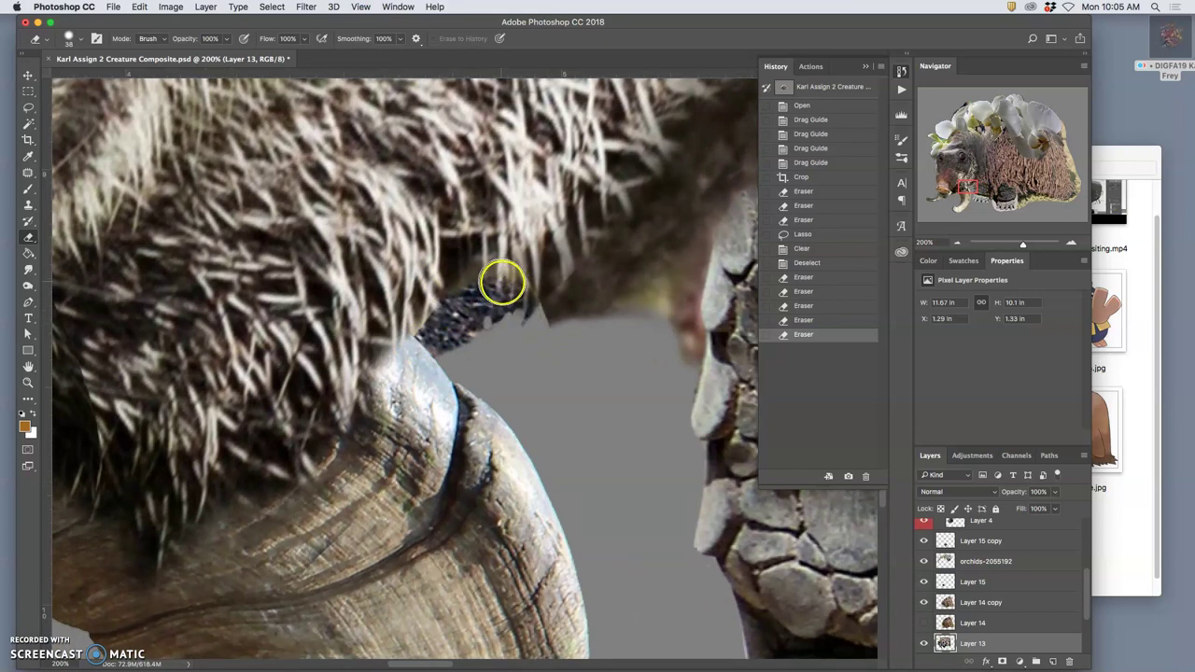
click(72, 38)
drag(100, 79, 110, 78)
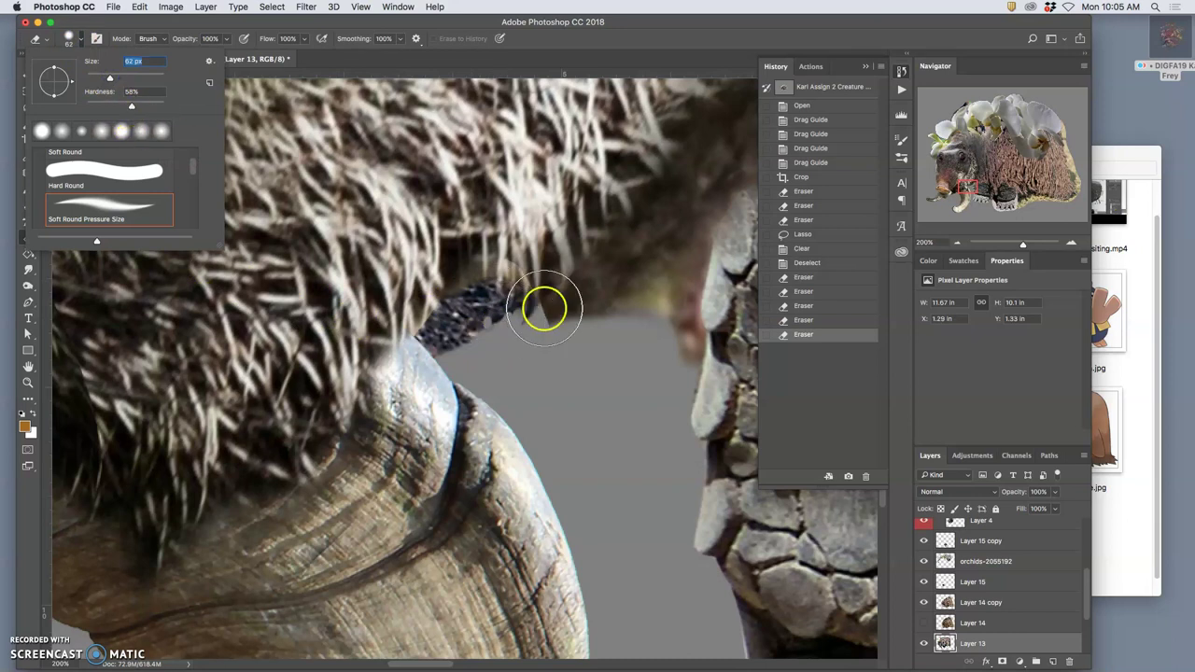
click(548, 321)
click(550, 324)
drag(520, 307, 507, 335)
click(475, 315)
click(461, 313)
click(455, 324)
click(456, 331)
click(452, 342)
click(445, 352)
click(442, 360)
click(436, 362)
click(432, 359)
click(434, 350)
click(429, 338)
click(446, 329)
click(457, 323)
click(461, 347)
click(459, 359)
click(456, 365)
click(461, 358)
click(459, 365)
click(450, 369)
click(475, 349)
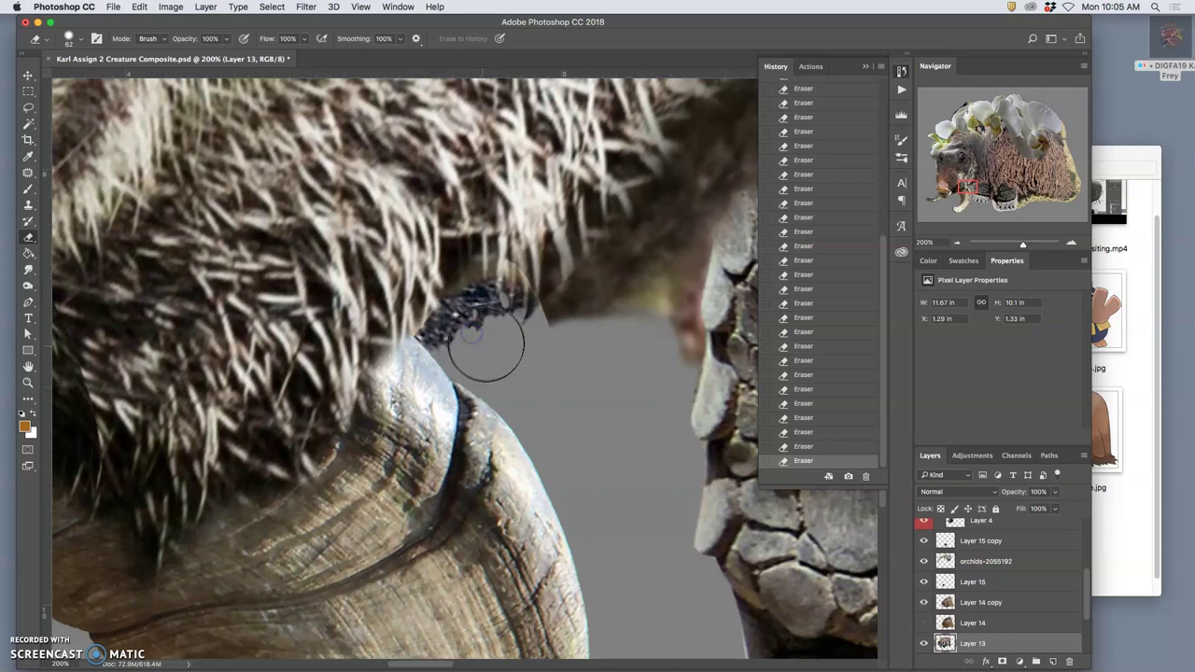
Erase the hard straight edge below the fur between the tusk and the front leg, working on Layer 4
mouse_move(539, 326)
mouse_down()
mouse_move(588, 310)
mouse_move(542, 312)
mouse_move(551, 336)
mouse_move(575, 296)
mouse_move(564, 314)
mouse_move(580, 321)
mouse_move(619, 303)
mouse_move(612, 346)
mouse_move(648, 293)
mouse_up()
super+click(579, 309)
click(559, 318)
click(563, 306)
click(574, 310)
click(584, 305)
click(599, 310)
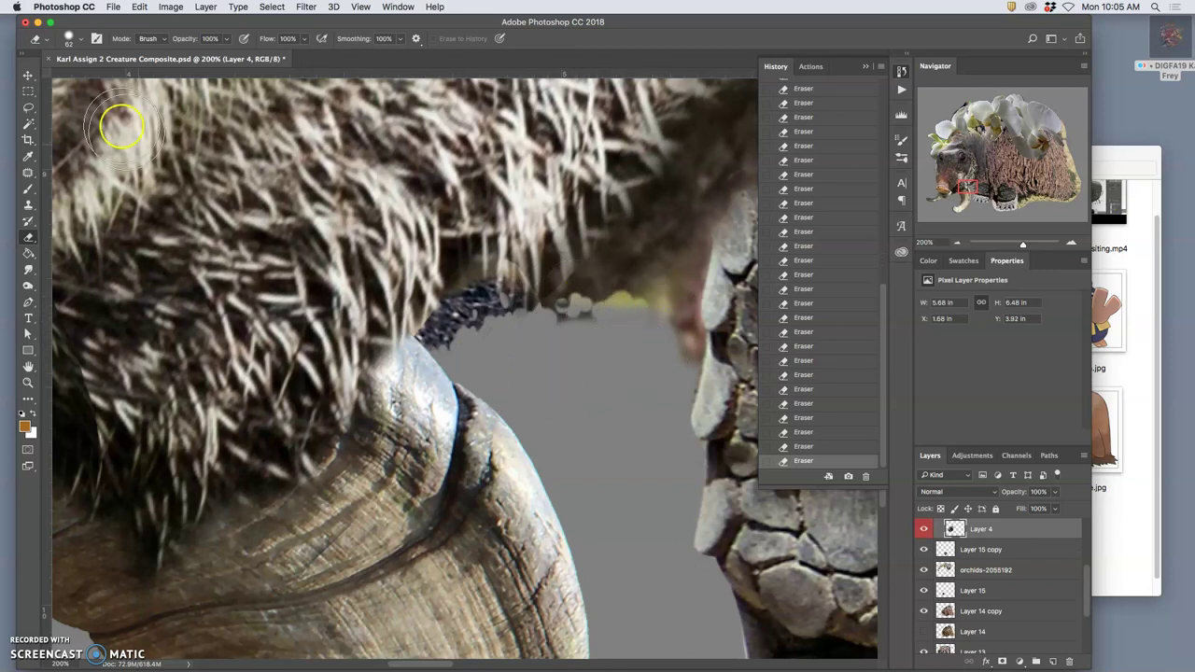
Set the Eraser size to 35 px and try erasing the remaining fringe under the fur on Layer 4
click(80, 39)
click(99, 75)
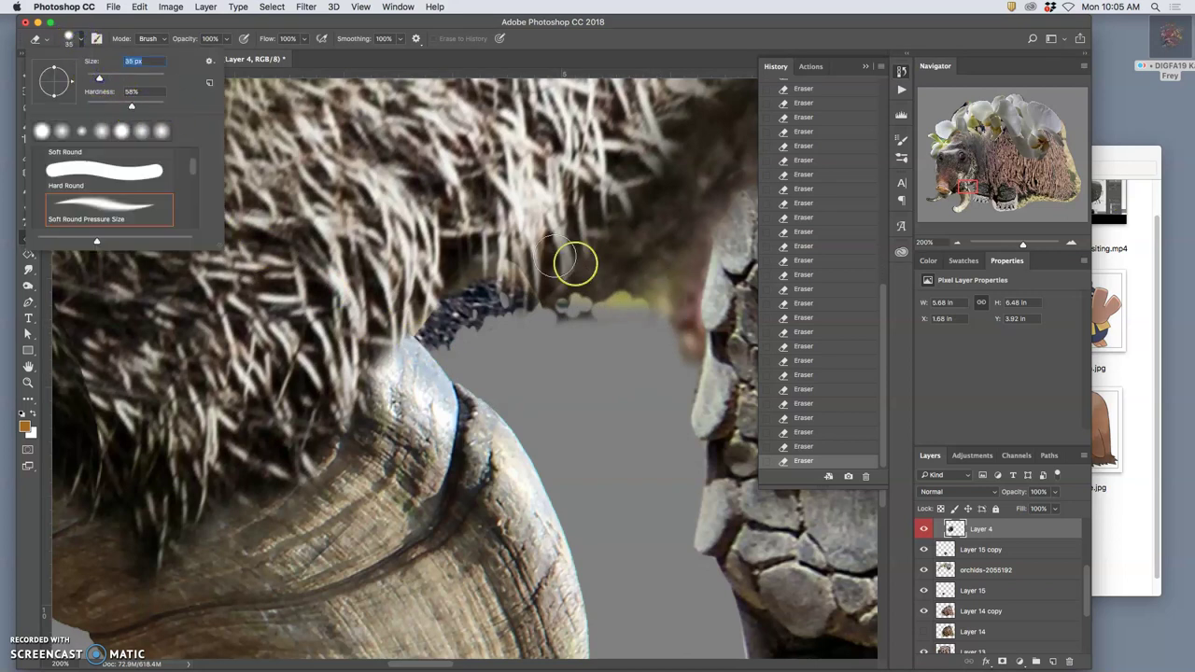
click(666, 307)
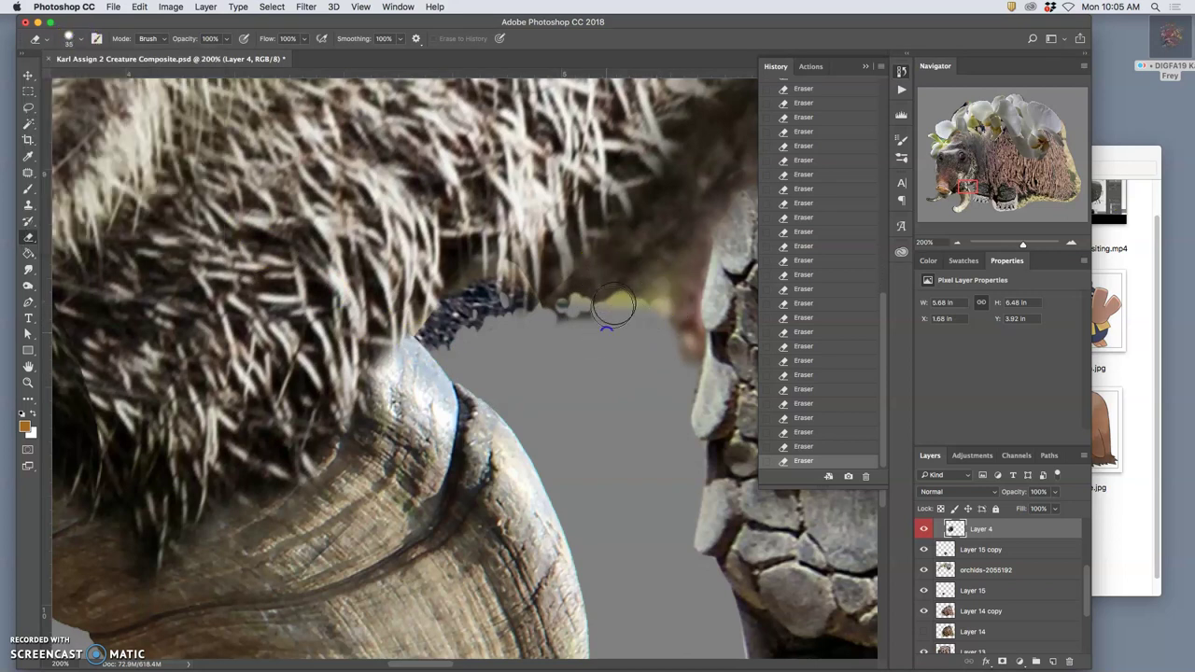
key(super+z)
click(575, 303)
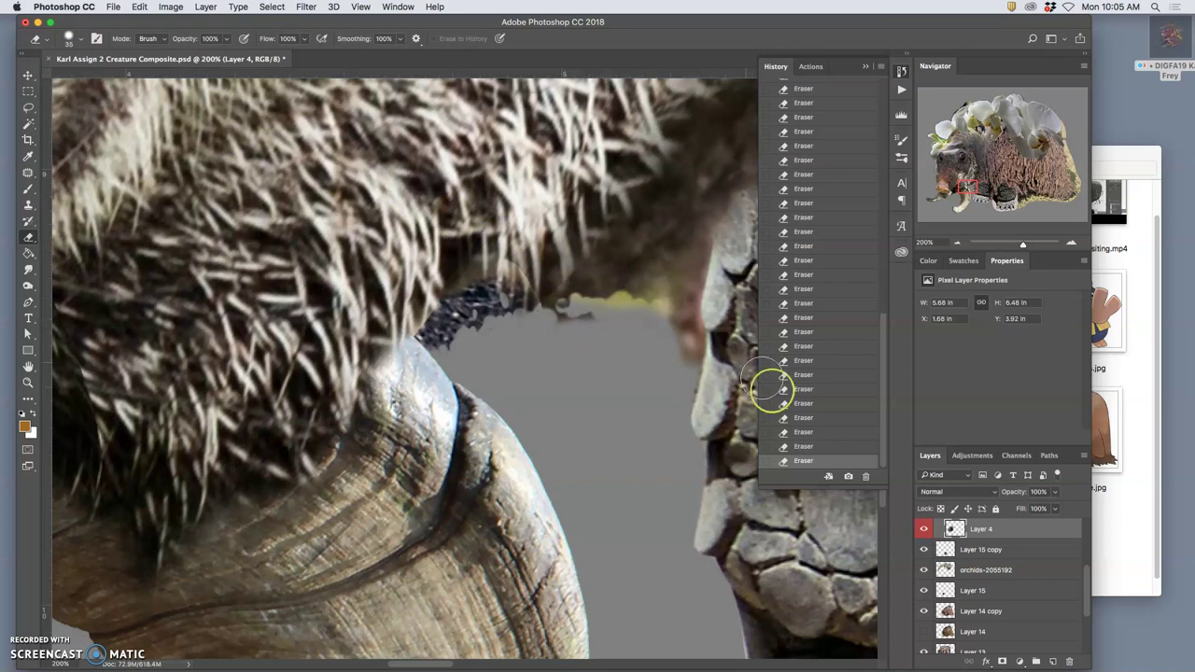
Revert the latest eraser strokes through the document history and erase the fringe under the fur on Layer 4 again
click(812, 431)
click(812, 419)
click(812, 390)
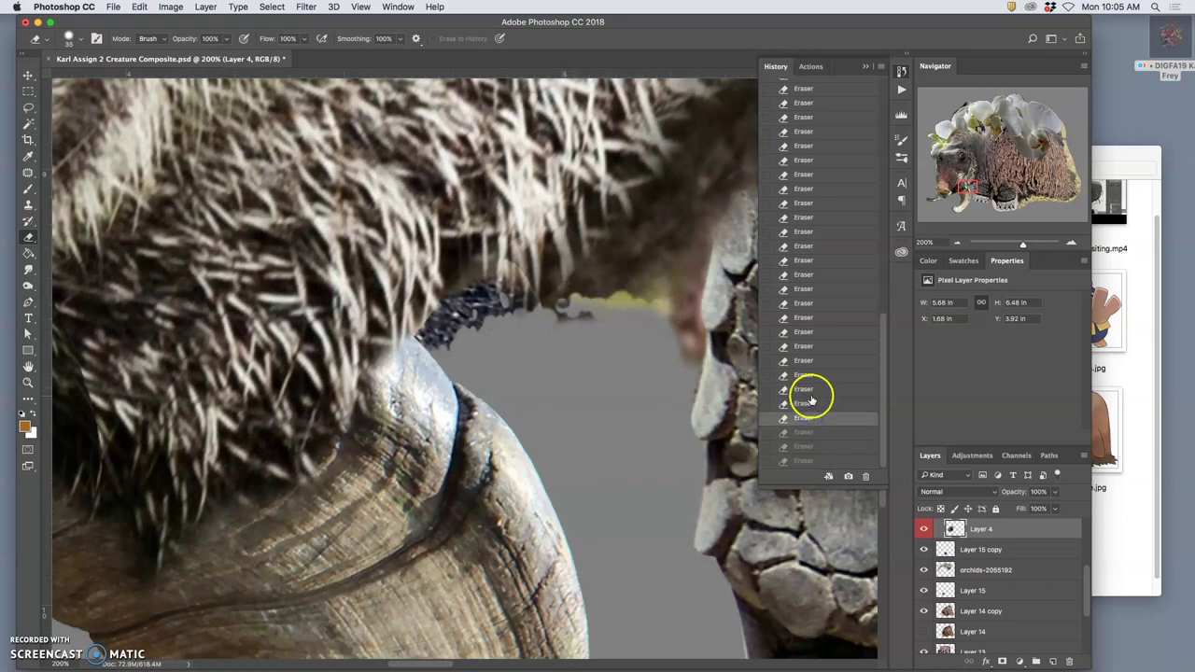
click(585, 310)
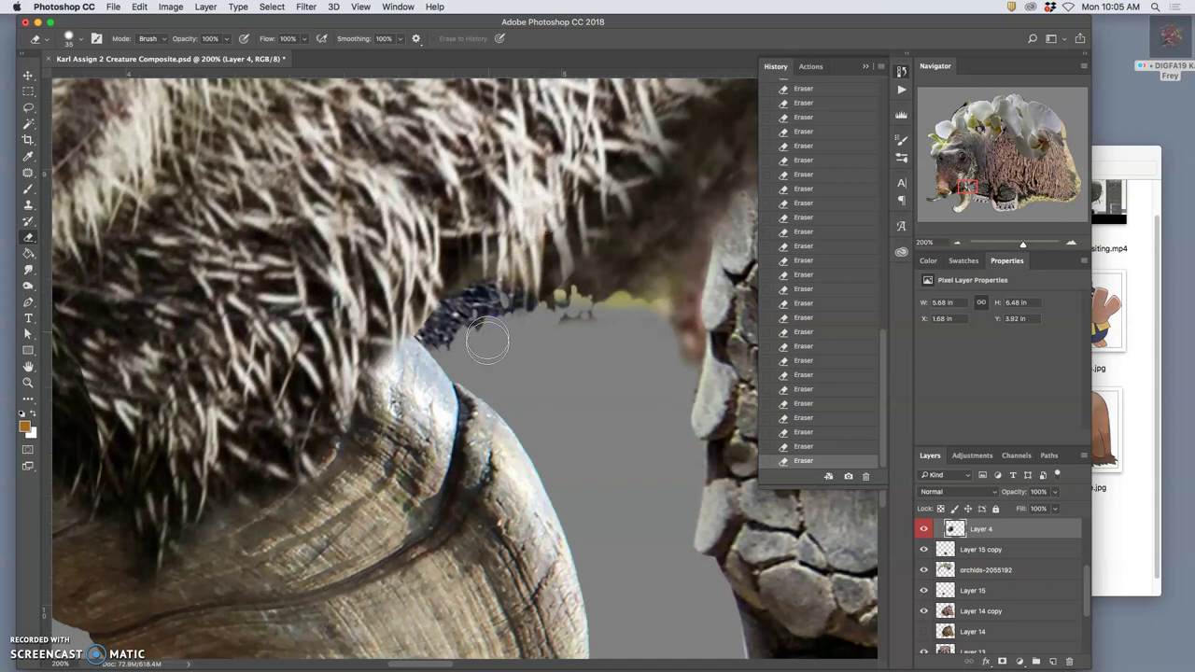
Erase leftover bits along the lower fur edge on Layers 13 and 4, undoing two unwanted strokes on Layer 4
super+click(504, 304)
mouse_move(503, 309)
mouse_down()
mouse_move(488, 331)
mouse_move(563, 323)
mouse_move(551, 323)
mouse_up()
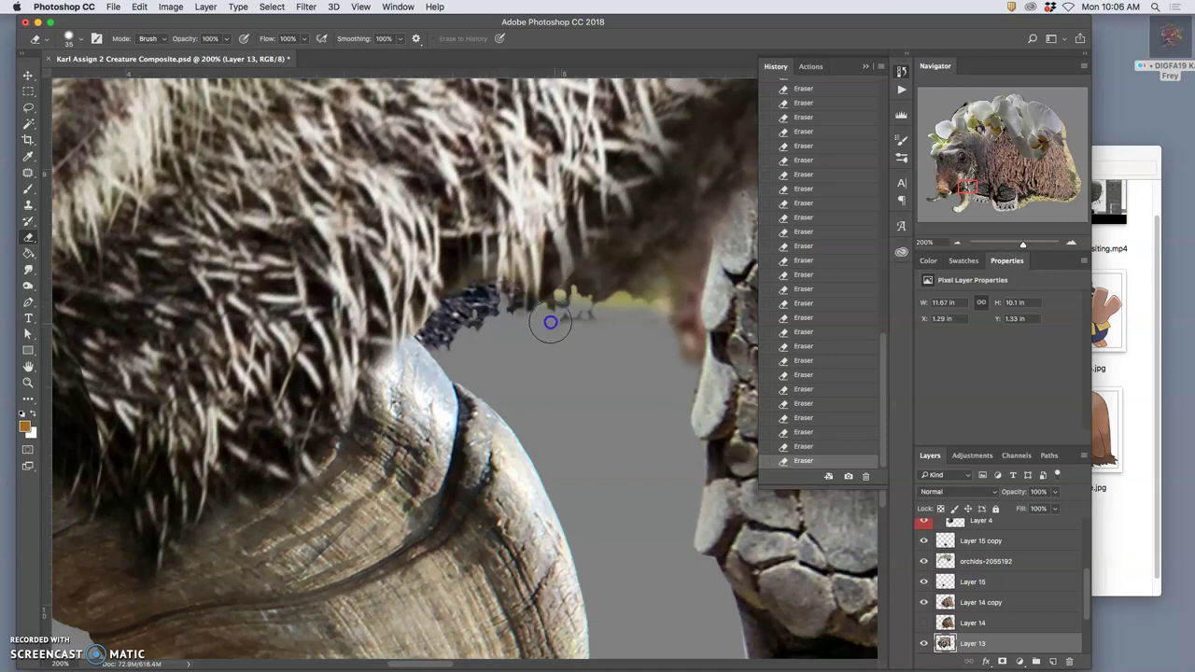
super+click(567, 272)
mouse_move(573, 247)
mouse_down()
mouse_move(561, 318)
mouse_move(542, 321)
mouse_move(552, 302)
mouse_move(544, 330)
mouse_move(560, 334)
mouse_up()
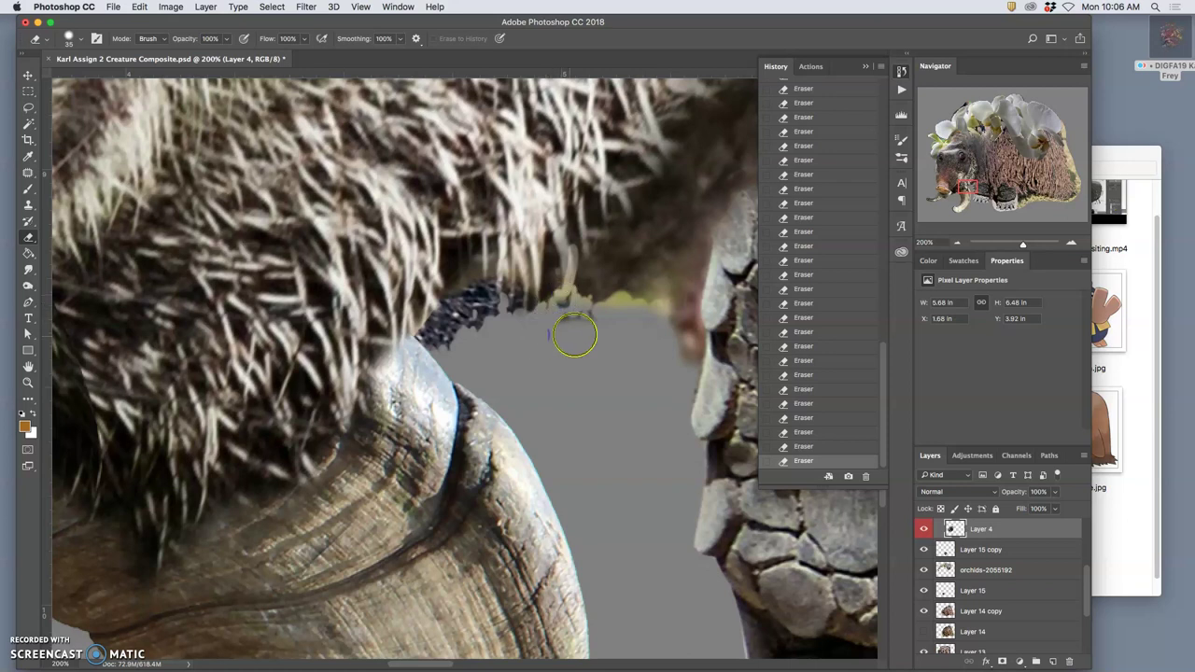
key(super+alt+z)
key(super+alt+z)
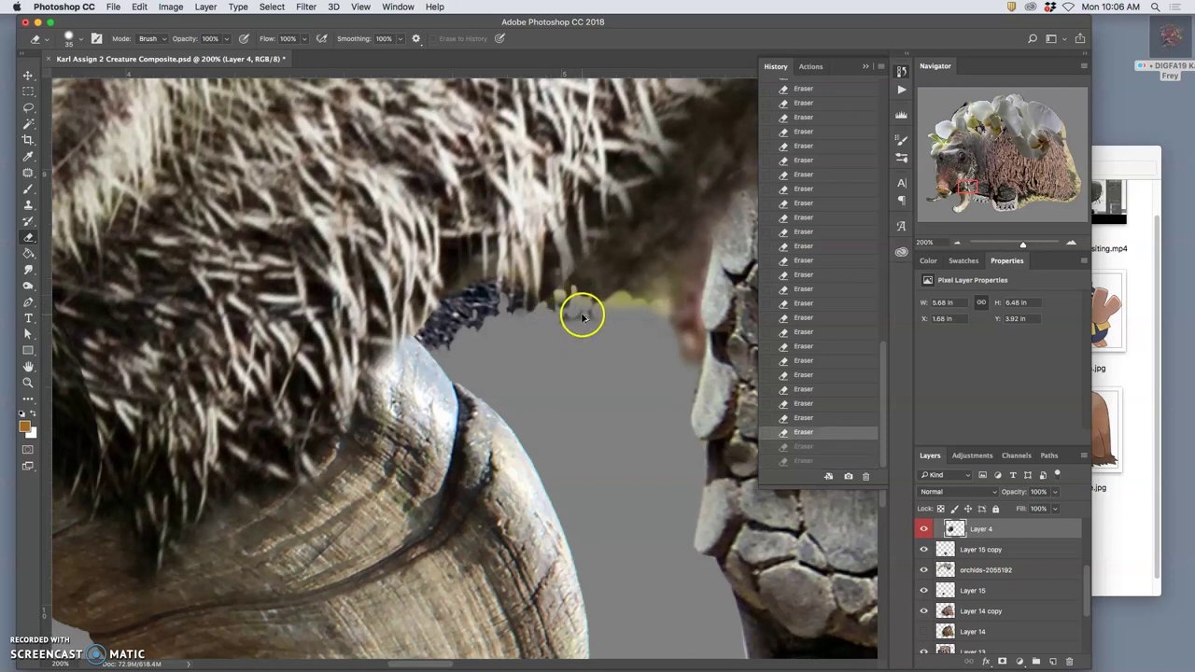
mouse_move(549, 303)
mouse_down()
mouse_move(654, 322)
mouse_move(624, 330)
mouse_move(572, 313)
mouse_move(526, 336)
mouse_up()
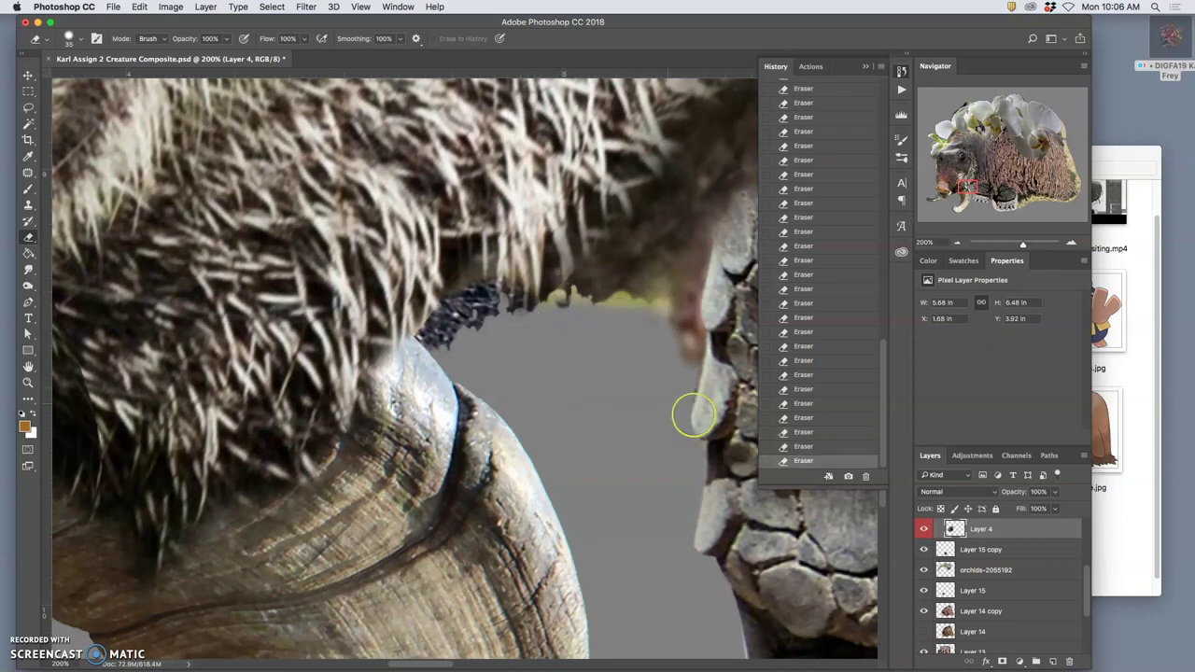
Select Layer 14 copy from the canvas and erase the yellow-green fringe below the fur between the tusk and the leg
super+click(618, 306)
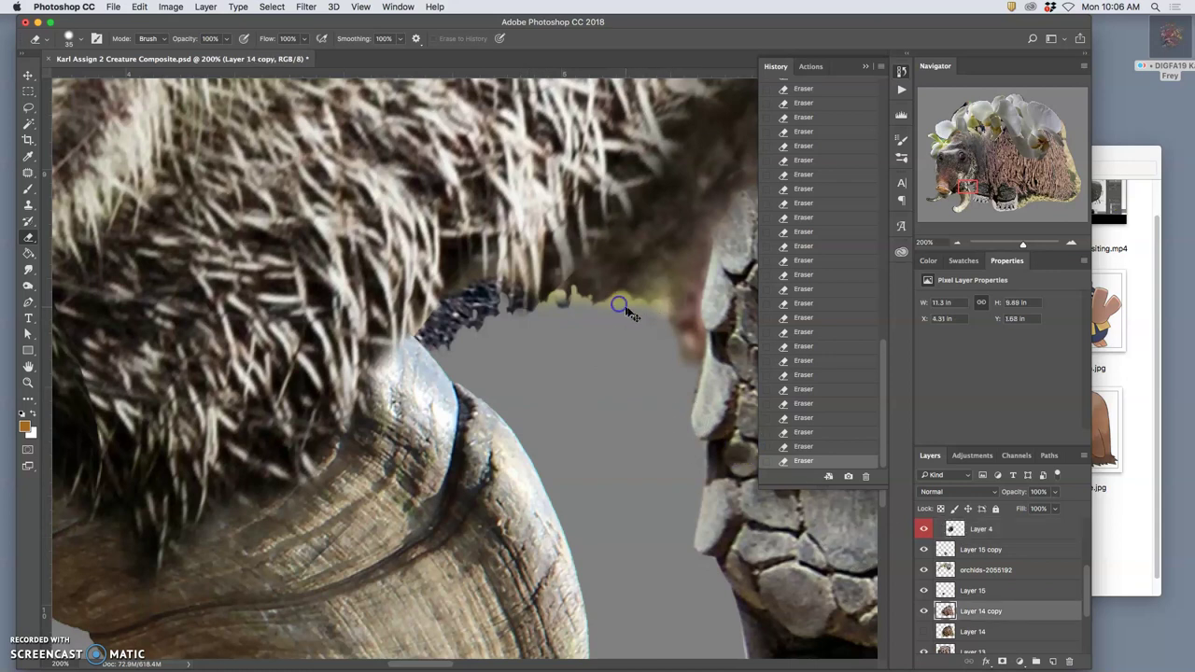
mouse_move(659, 302)
mouse_down()
mouse_move(522, 301)
mouse_move(683, 266)
mouse_move(619, 288)
mouse_move(686, 369)
mouse_move(691, 309)
mouse_move(691, 350)
mouse_move(647, 271)
mouse_move(692, 379)
mouse_move(689, 348)
mouse_move(658, 305)
mouse_move(635, 331)
mouse_move(588, 301)
mouse_move(525, 304)
mouse_up()
super+click(560, 298)
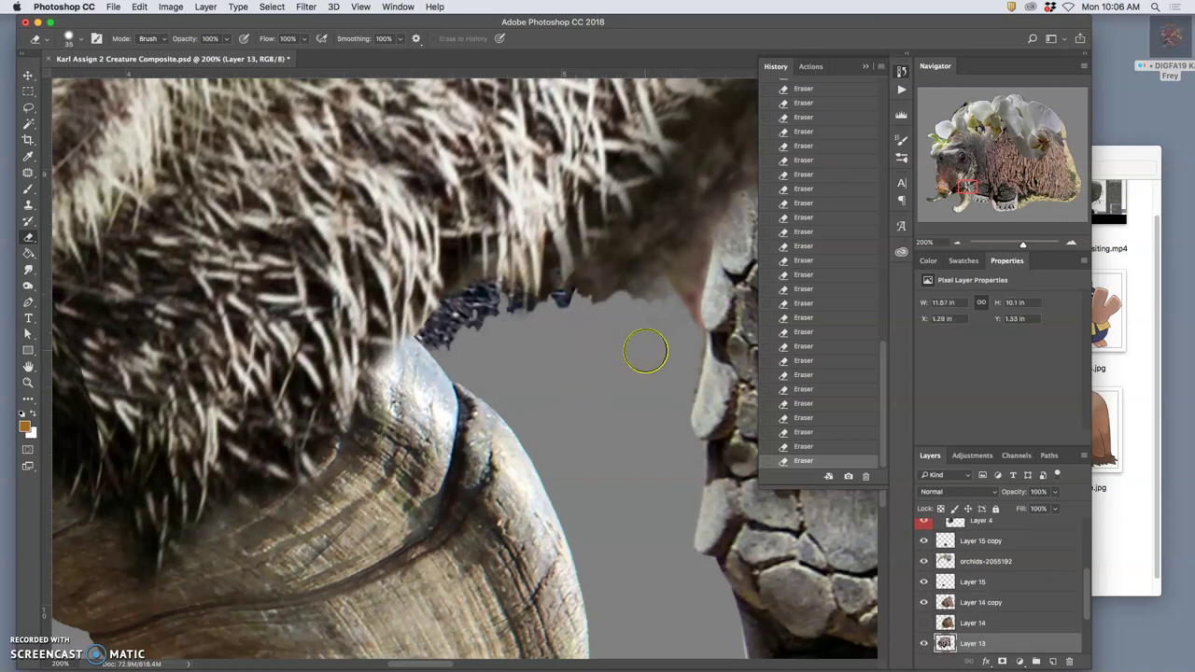
Check the cleaned gap at a smaller scale and touch up the fur edge beside the front leg on Layer 4
key(super+minus)
key(super+minus)
key(super+minus)
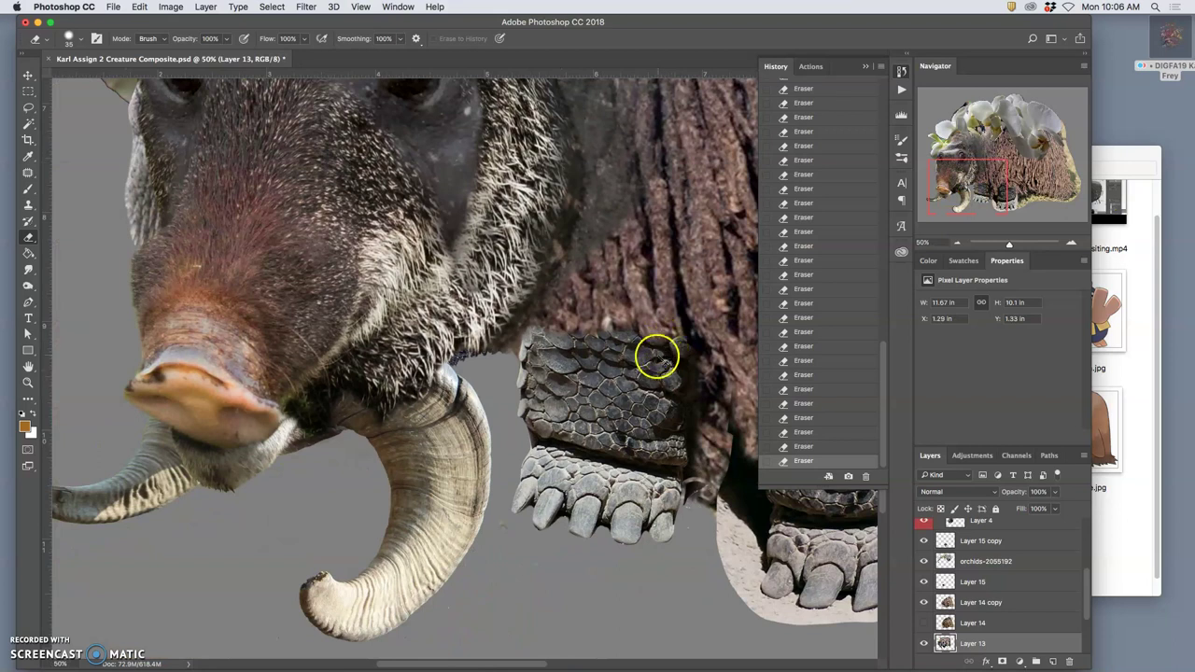
key(super+equal)
key(super+equal)
key(super+equal)
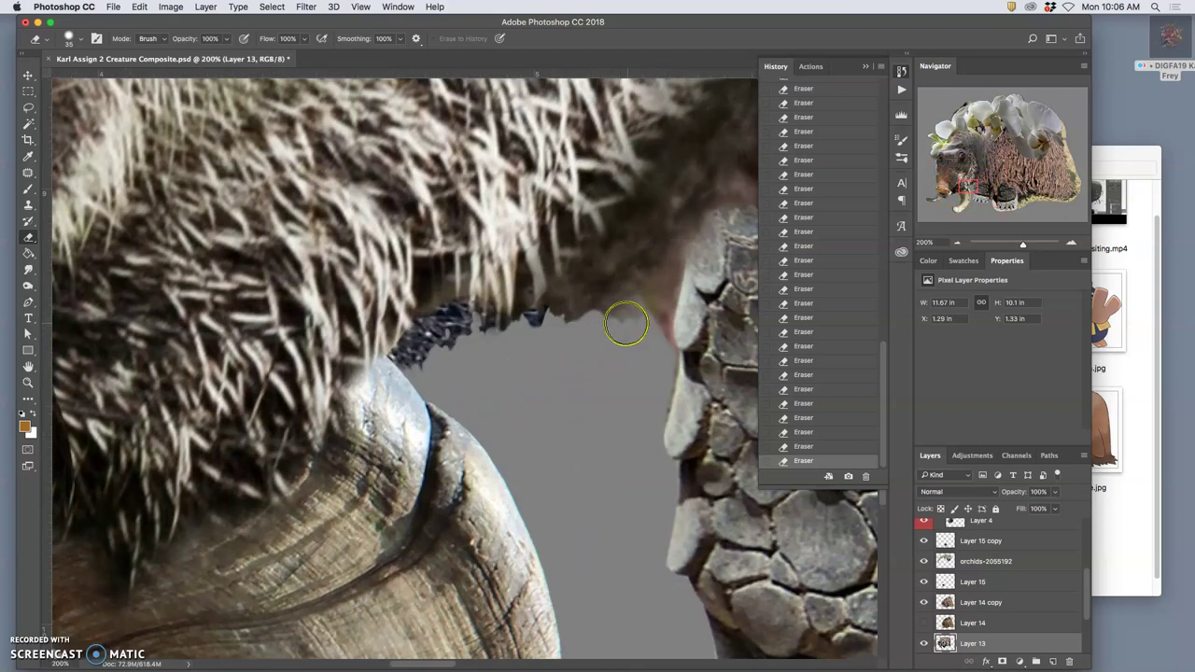
super+click(624, 320)
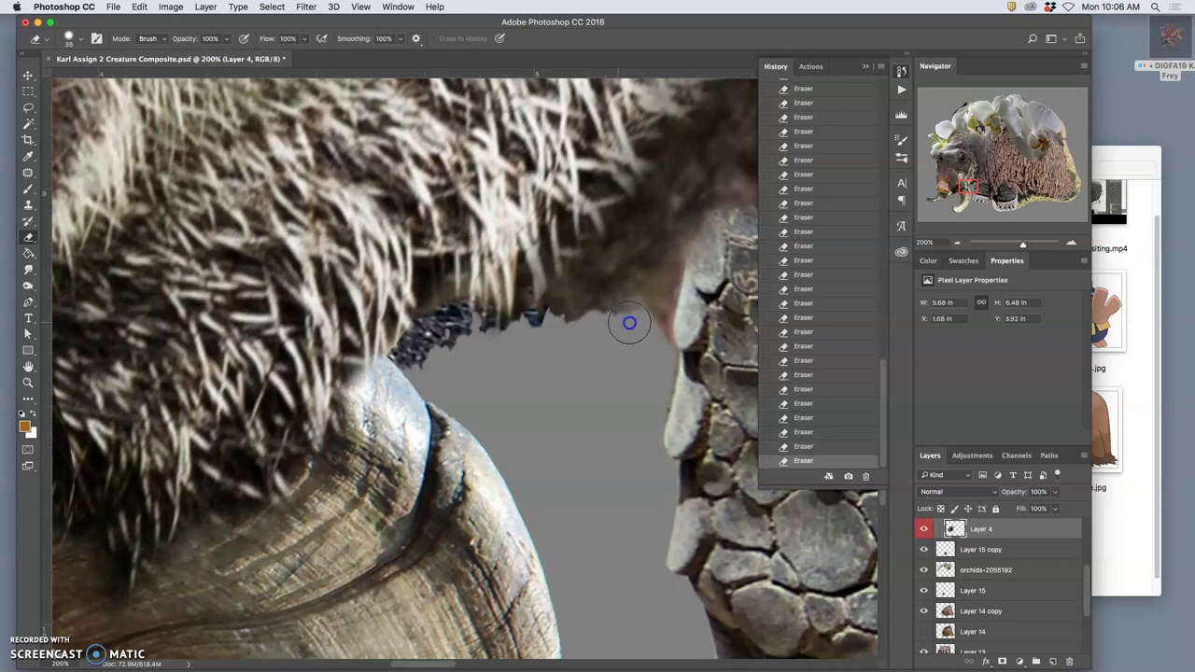
Erase the stray specks around and below the front foot's claws on Layer 15 and Layer 14 copy
drag(686, 384, 414, 183)
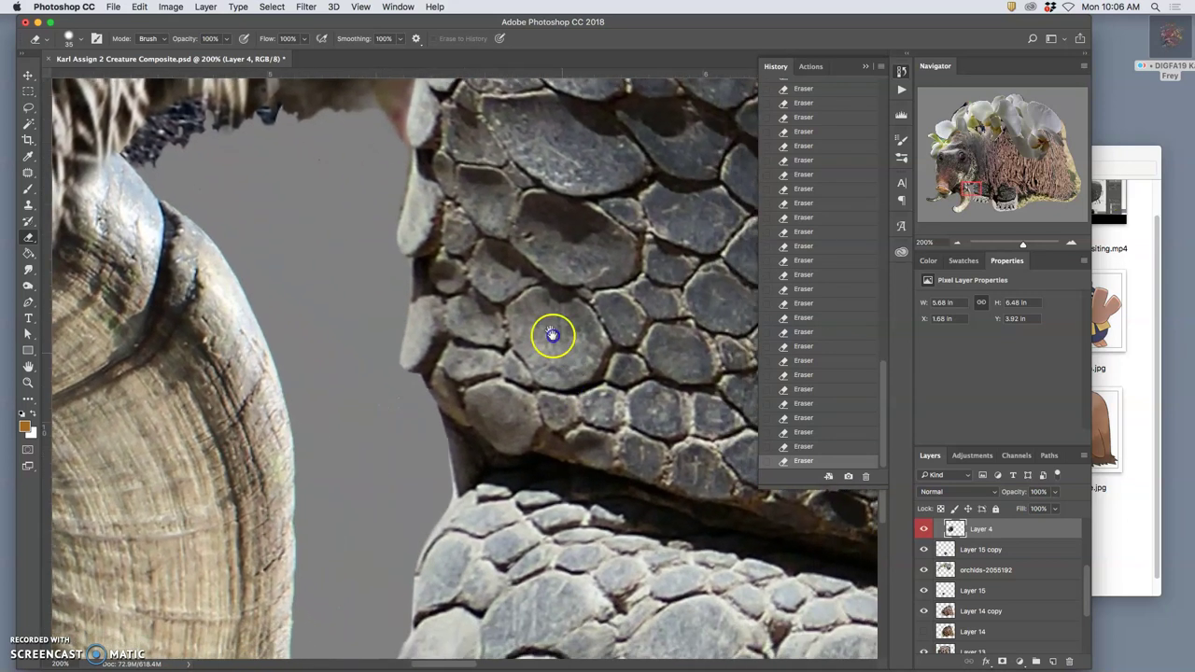
drag(551, 336, 346, 87)
scroll(473, 255, down, 2)
scroll(473, 256, right, 2)
scroll(574, 375, down, 5)
scroll(574, 375, left, 2)
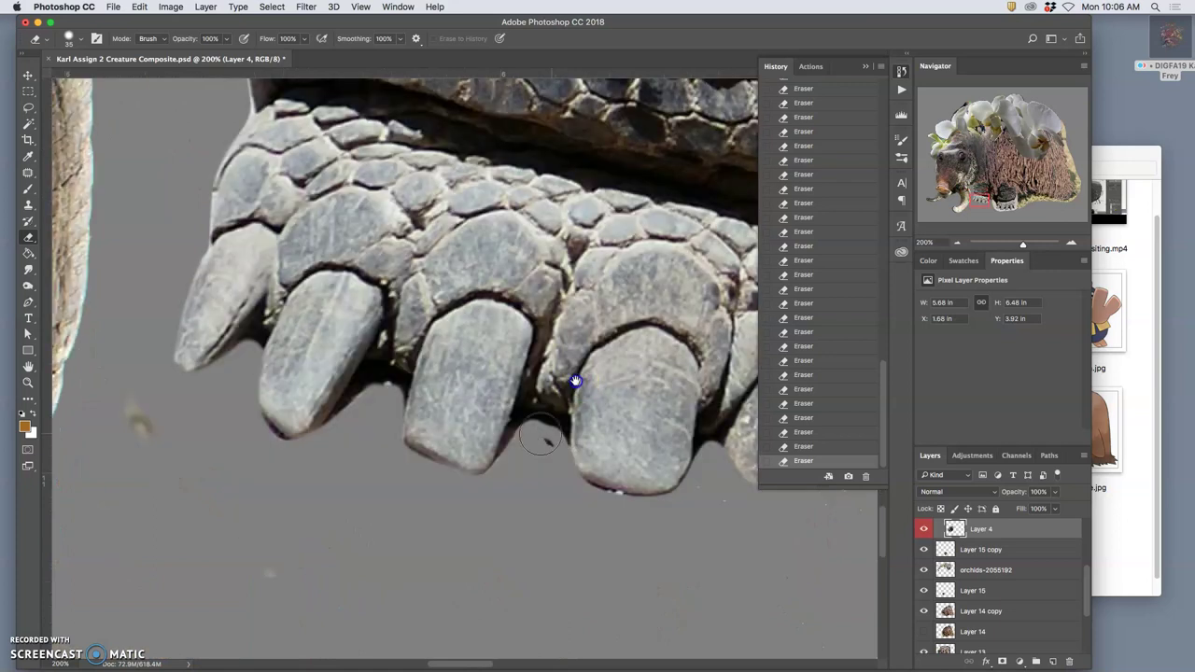
super+click(548, 444)
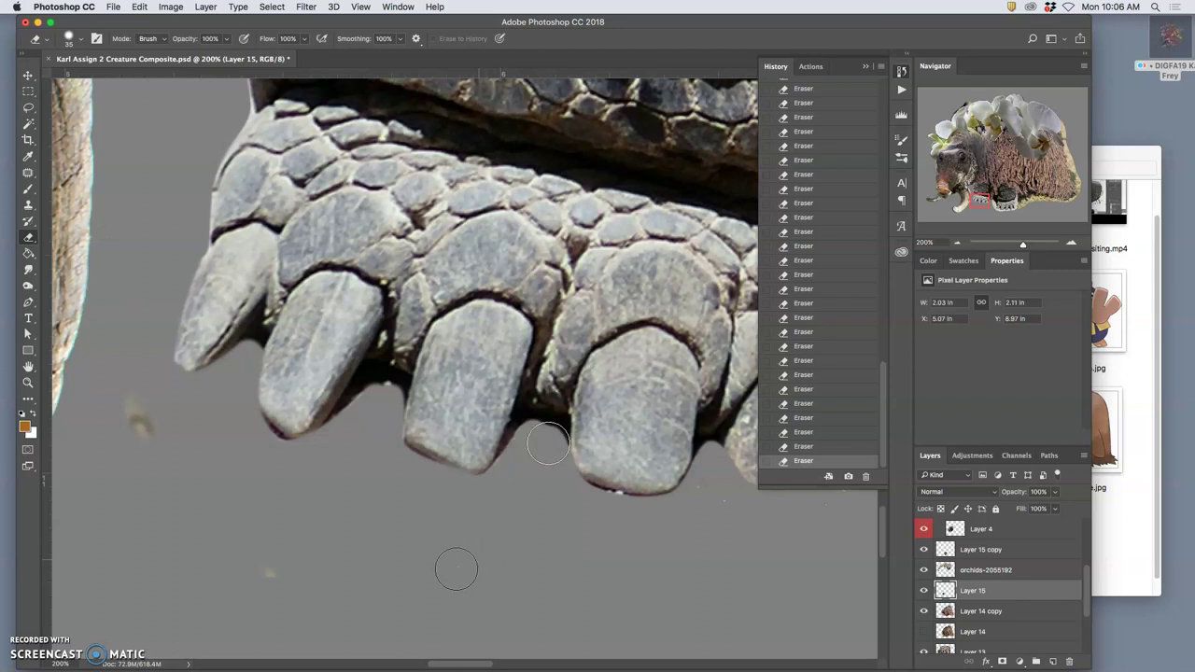
super+click(270, 575)
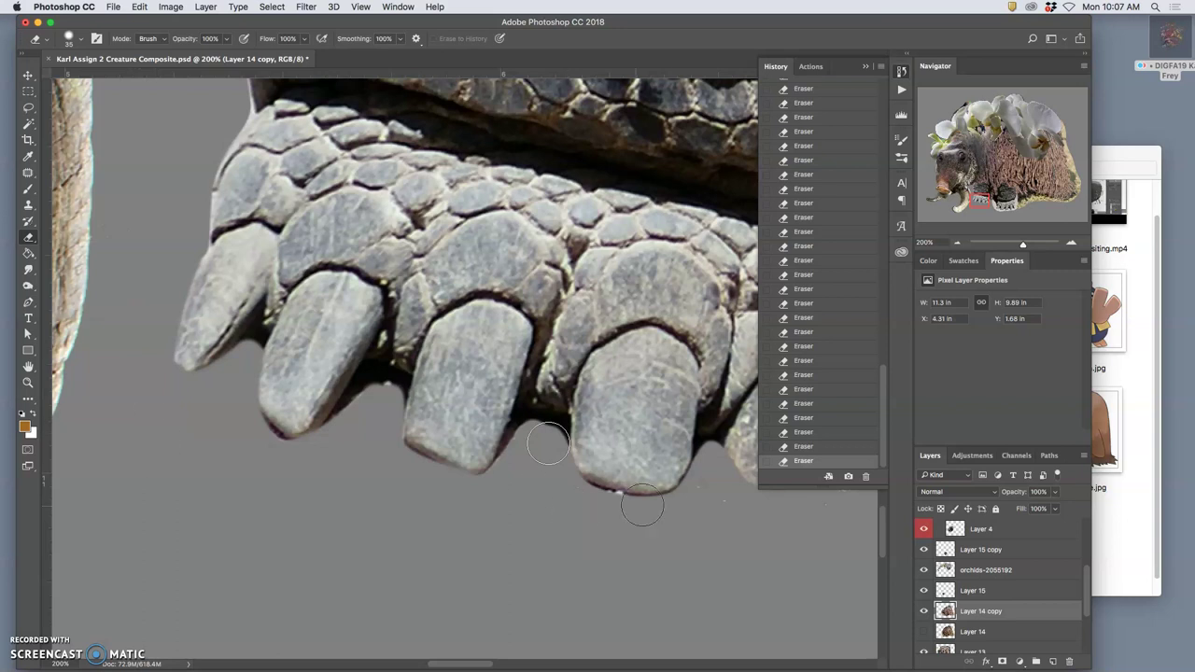
super+click(618, 494)
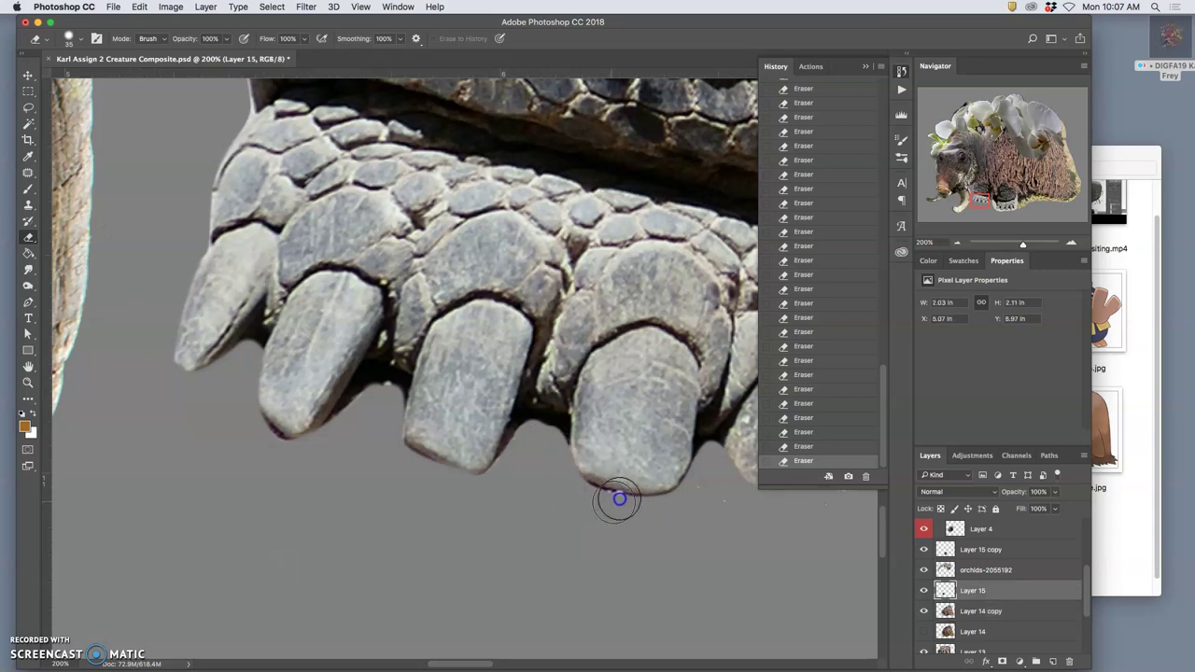
mouse_move(706, 495)
mouse_down()
mouse_move(710, 485)
mouse_move(726, 497)
mouse_up()
Erase the scattered specks and the curved edge remnant beside the front foot's last claw on Layer 15
scroll(597, 434, right, 5)
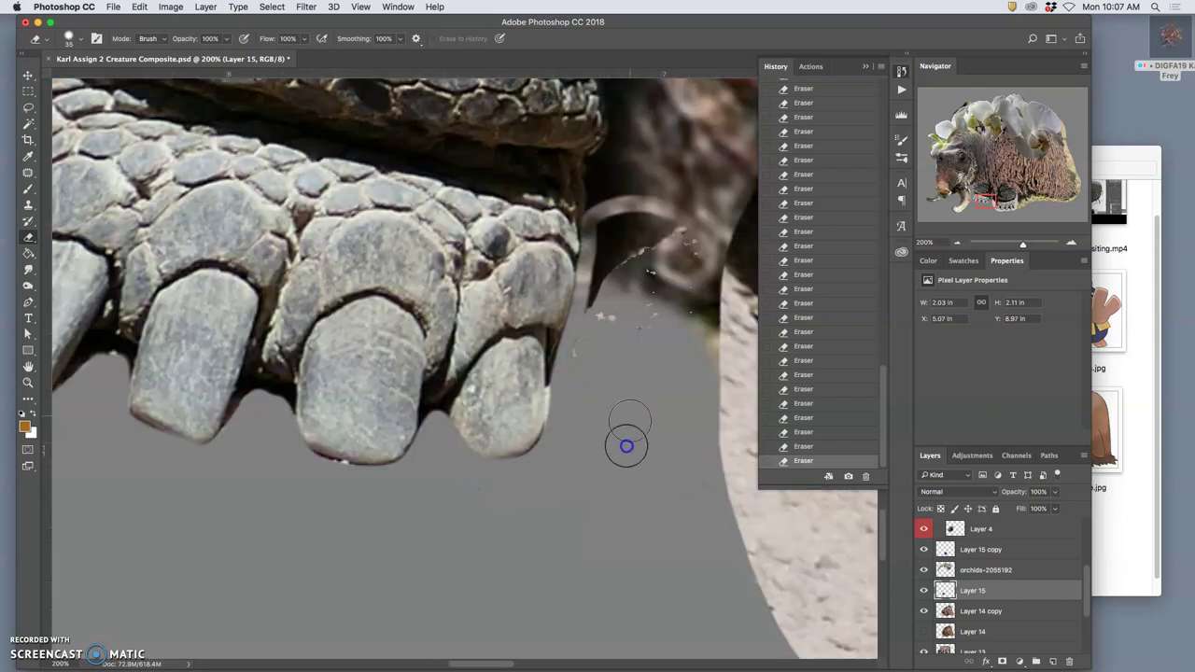
click(584, 350)
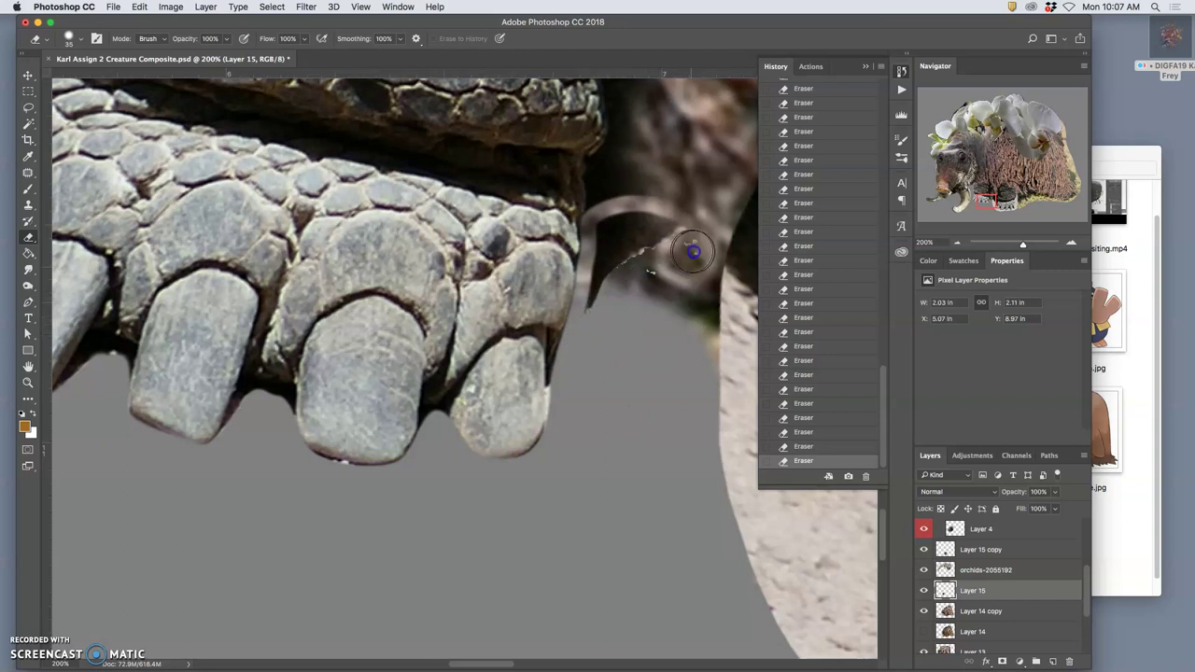
mouse_move(696, 259)
mouse_down()
mouse_move(627, 244)
mouse_move(630, 216)
mouse_move(579, 336)
mouse_up()
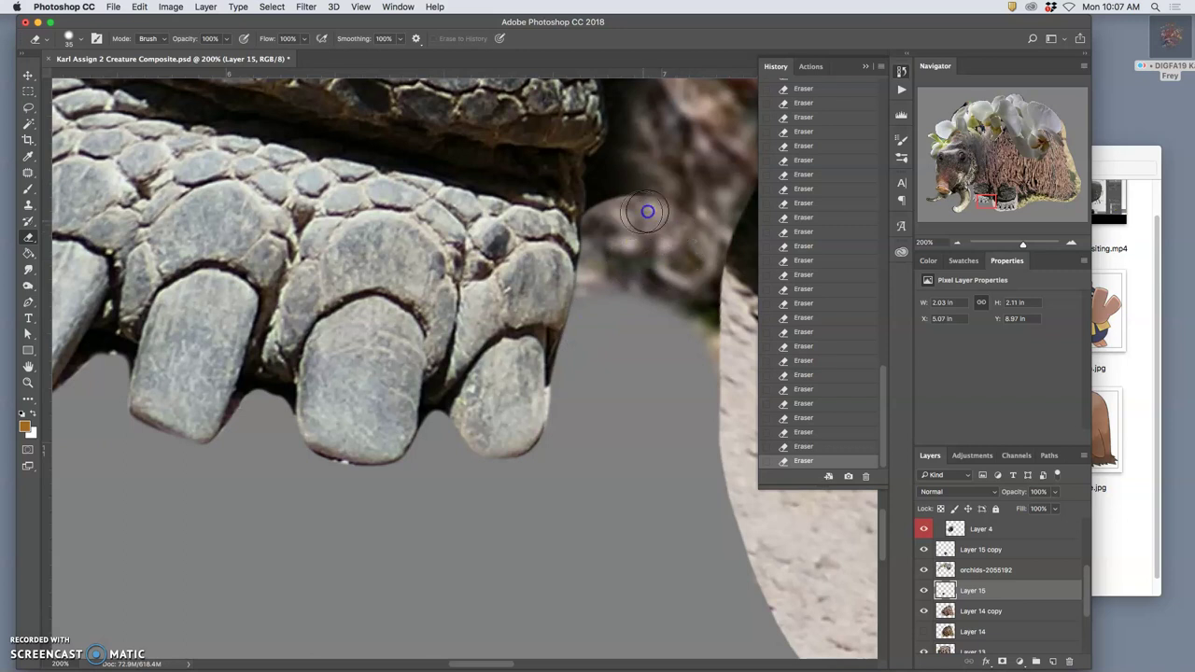
mouse_move(695, 248)
mouse_down()
mouse_move(659, 224)
mouse_move(618, 229)
mouse_move(642, 217)
mouse_up()
Erase the dark background covering the fur between the two legs on Layer 15 copy and Layer 15, comparing the recent eraser states
key(ctrl+minus)
key(ctrl+minus)
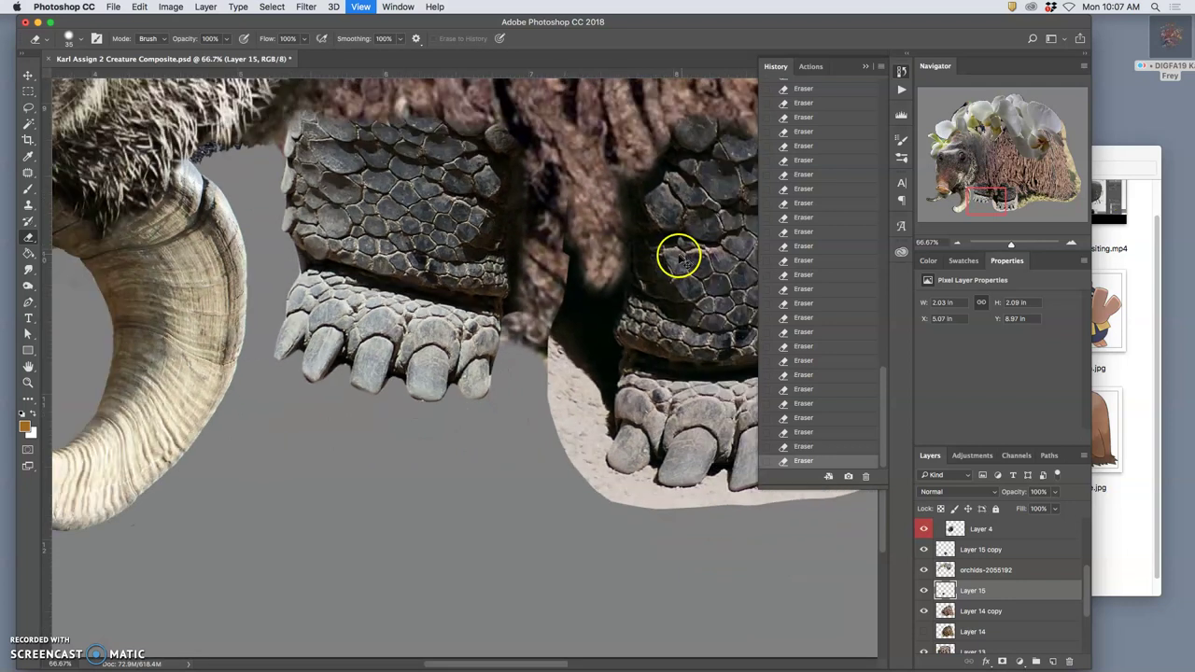
drag(648, 286, 521, 350)
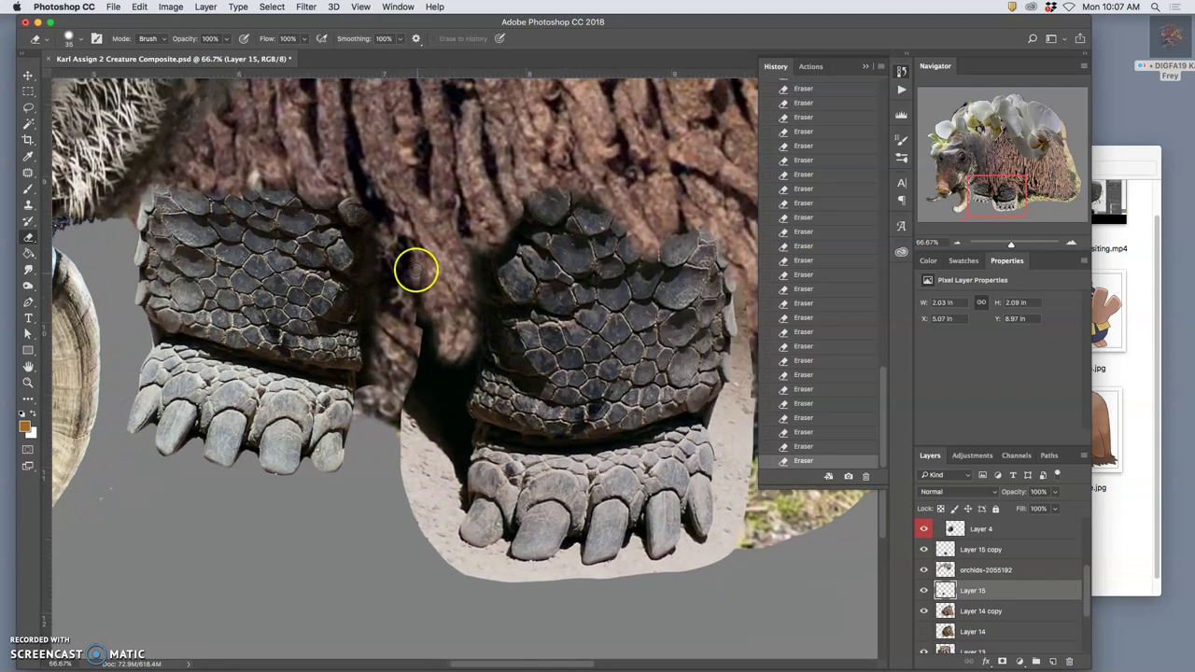
super+click(494, 396)
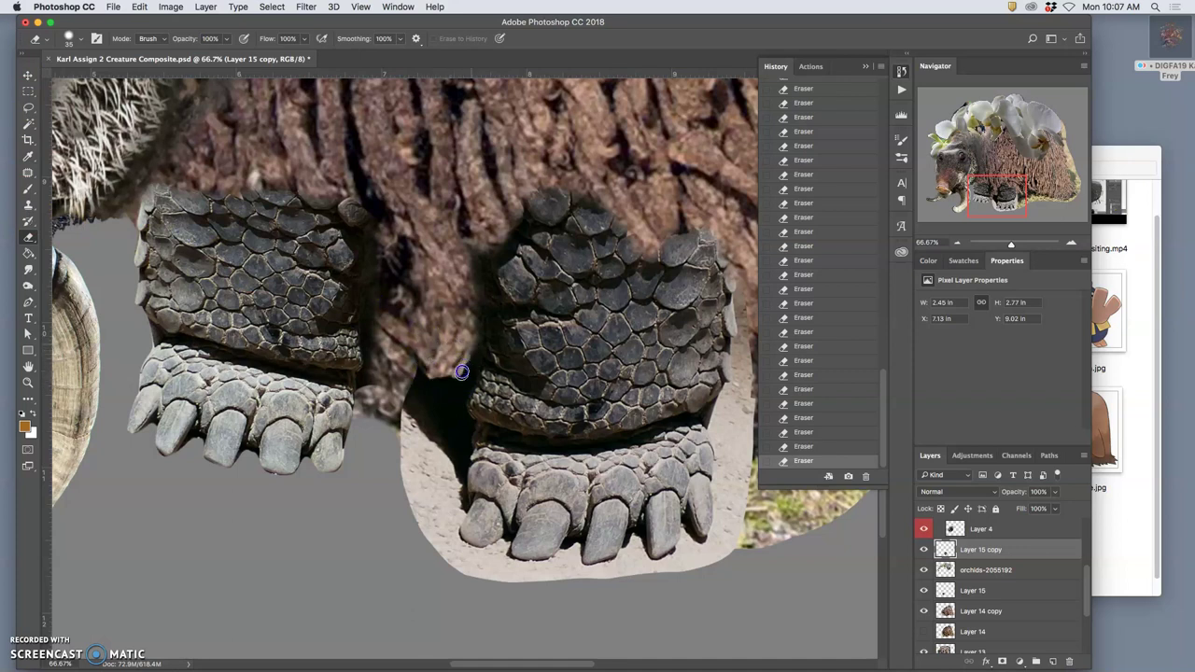
super+click(362, 383)
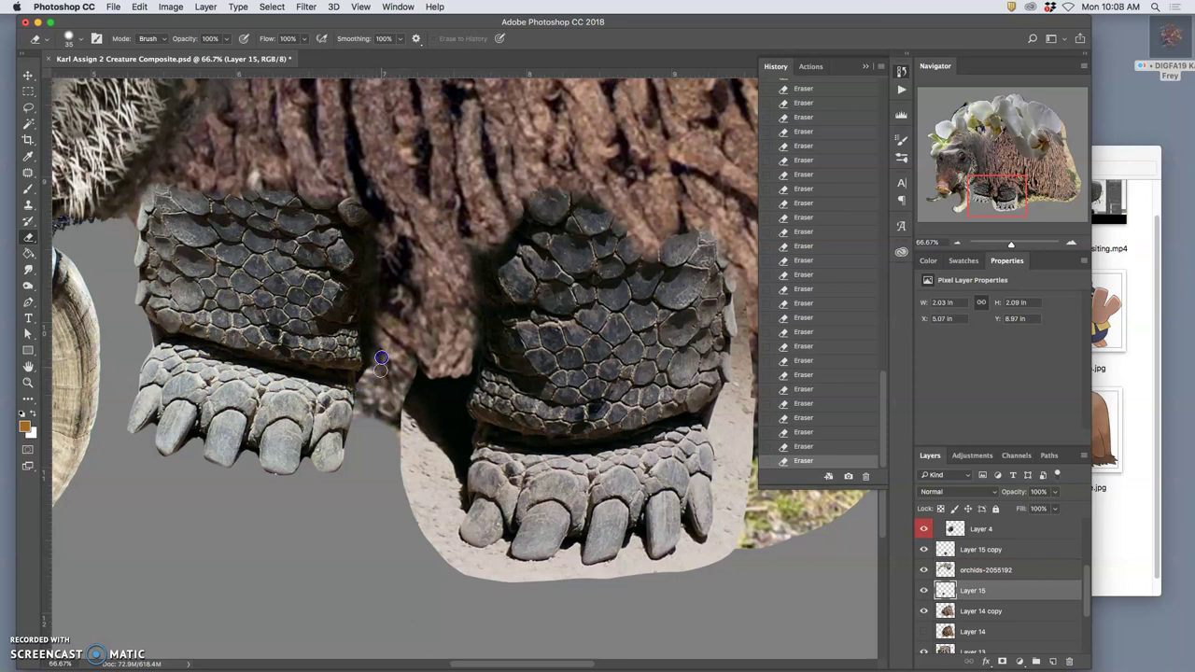
mouse_move(465, 372)
mouse_down()
mouse_move(481, 432)
mouse_move(466, 464)
mouse_move(481, 410)
mouse_move(475, 349)
mouse_up()
key(alt+])
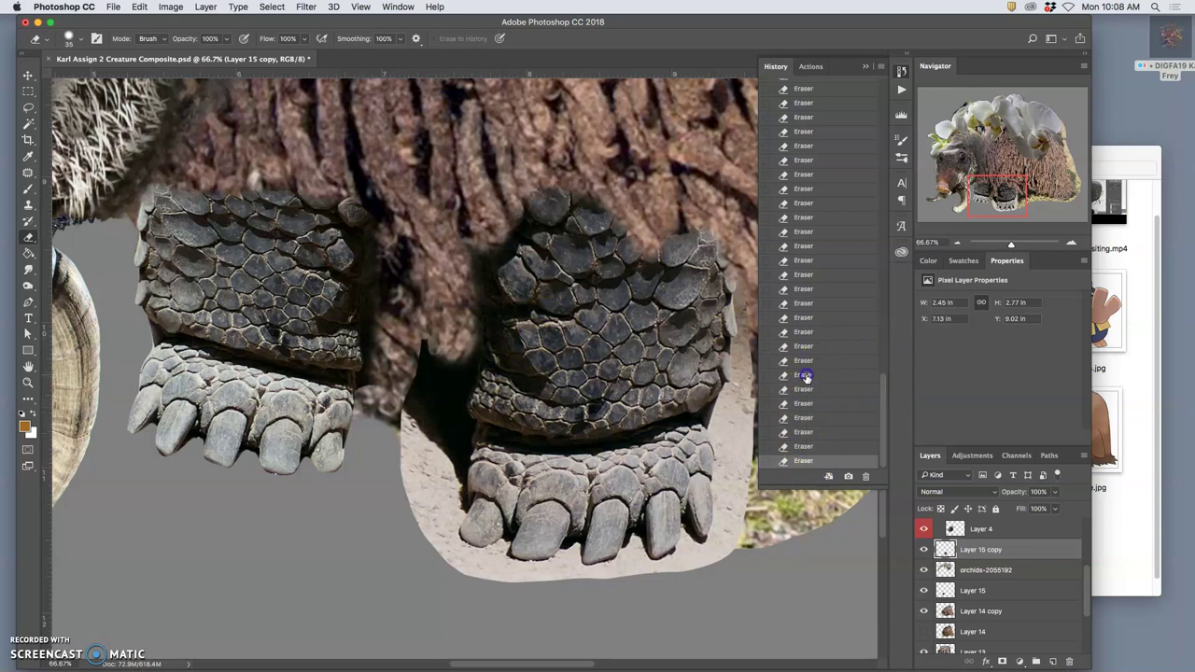
click(804, 434)
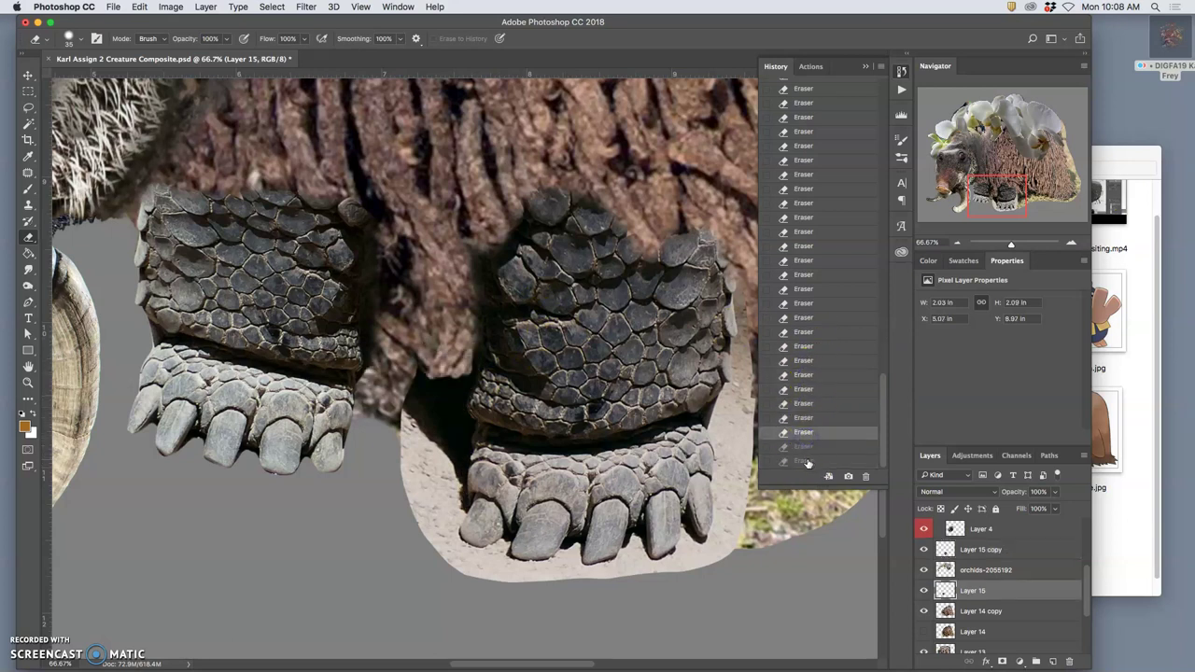
click(806, 461)
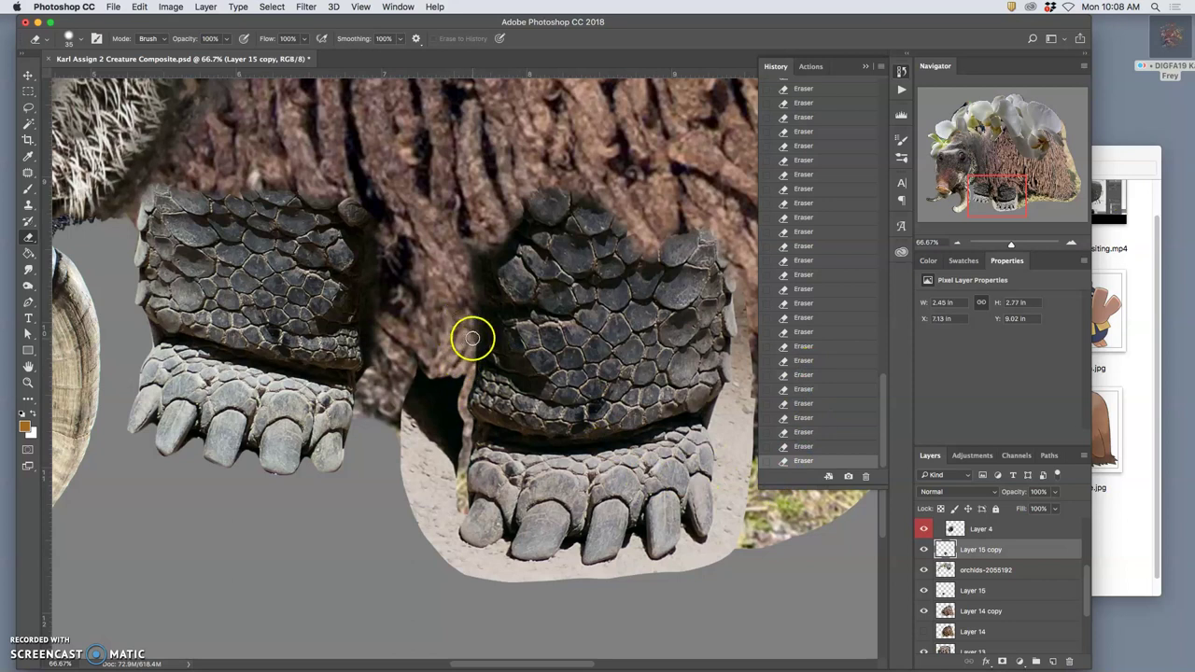
Erase a thin outline along the inner side of the second foot and around its first claws on Layer 15 copy
mouse_move(458, 412)
mouse_down()
mouse_move(472, 395)
mouse_move(472, 352)
mouse_up()
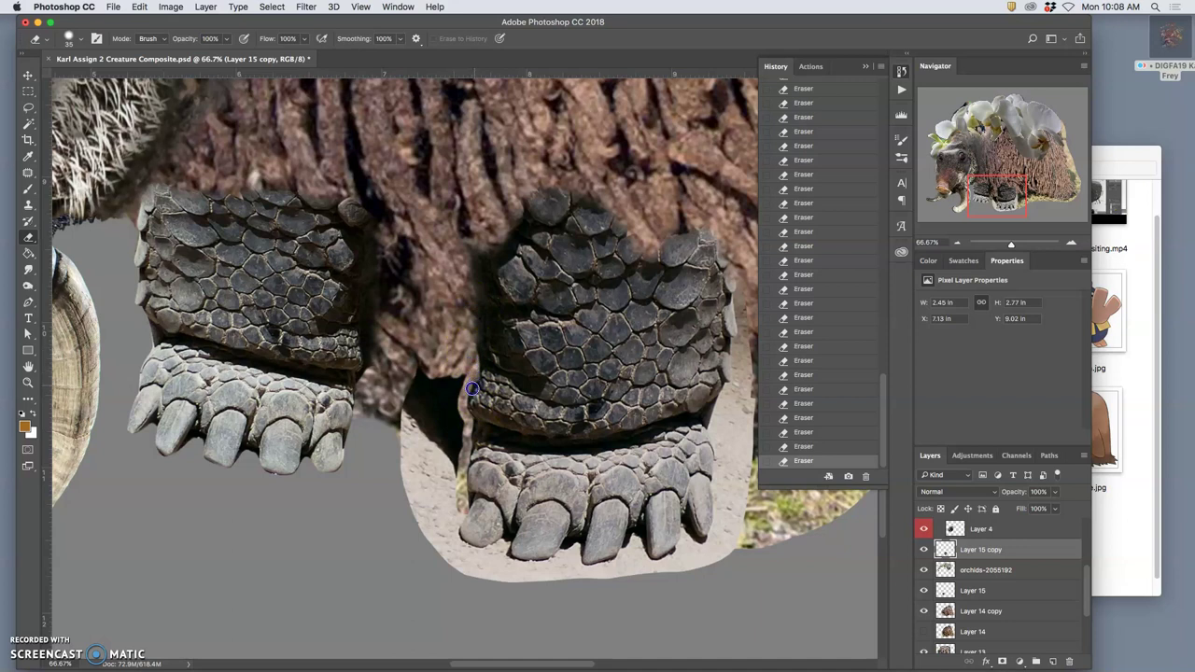
mouse_move(464, 421)
mouse_down()
mouse_move(479, 337)
mouse_move(480, 362)
mouse_move(491, 342)
mouse_move(703, 364)
mouse_up()
drag(505, 522, 463, 510)
drag(497, 551, 460, 543)
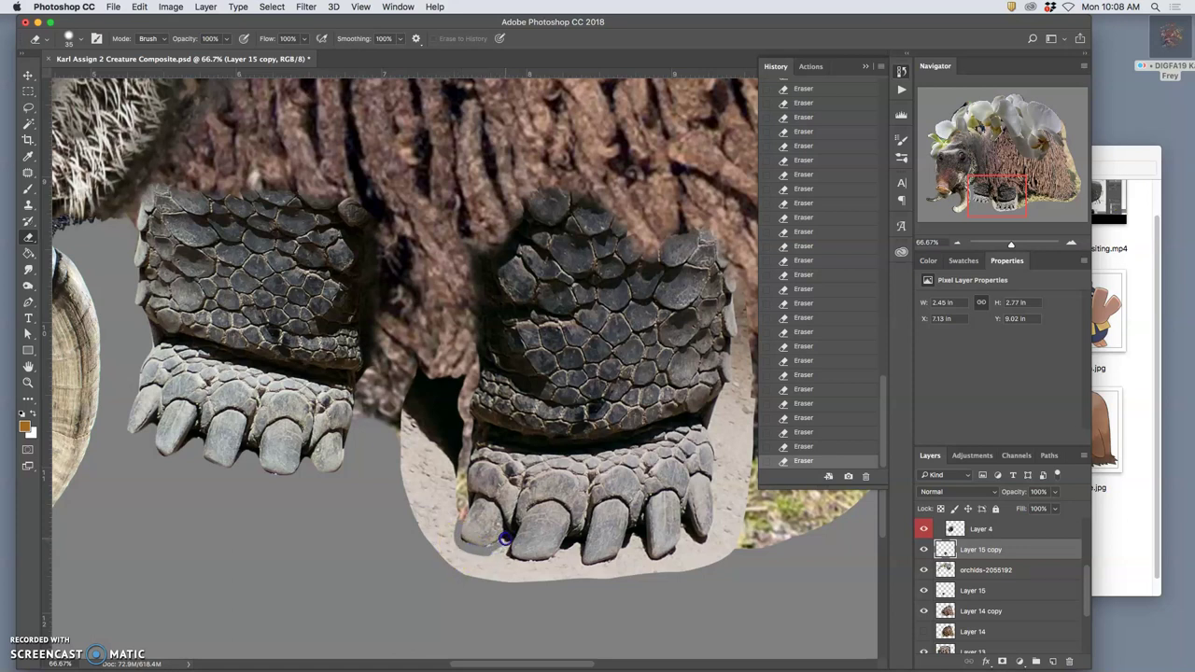
drag(474, 549, 508, 545)
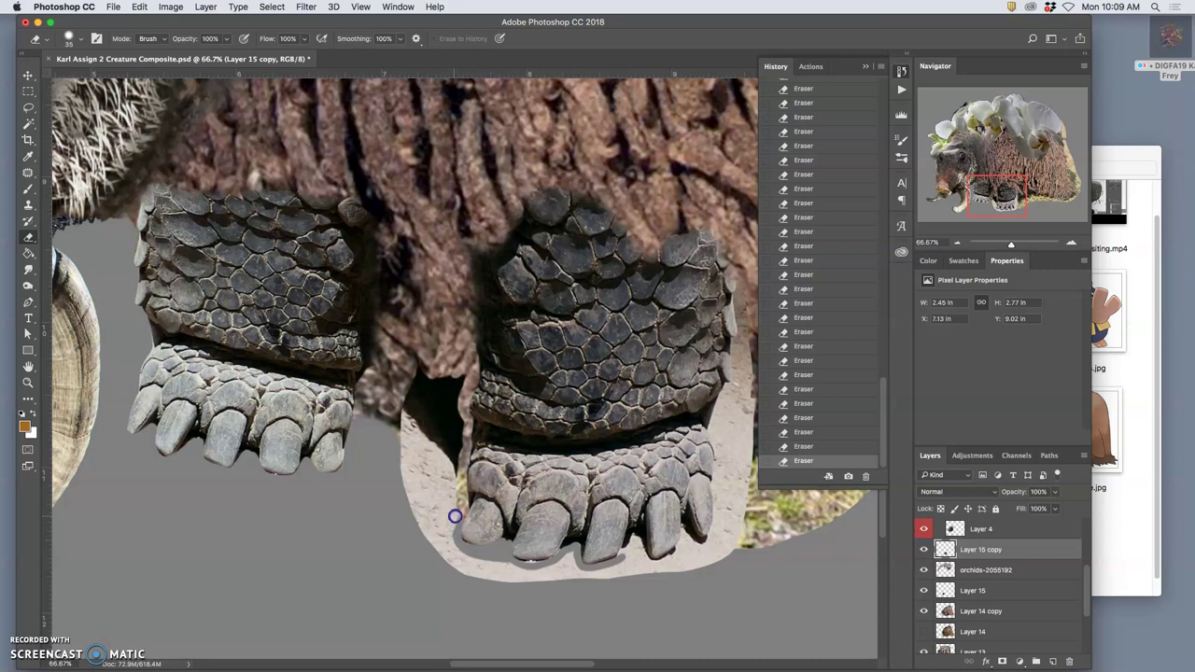
drag(457, 470, 464, 374)
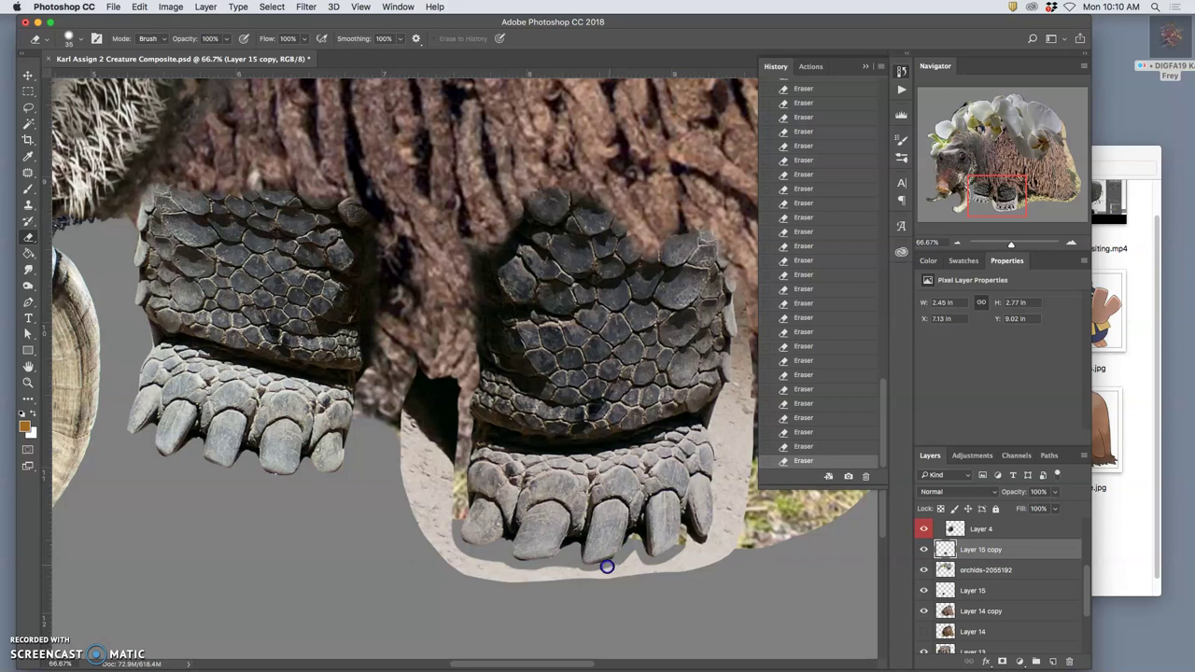
Continue the erased outline around the second foot's last claws and up the leg's outer edge on Layer 15 copy
mouse_move(696, 536)
mouse_down()
mouse_move(685, 530)
mouse_move(689, 541)
mouse_up()
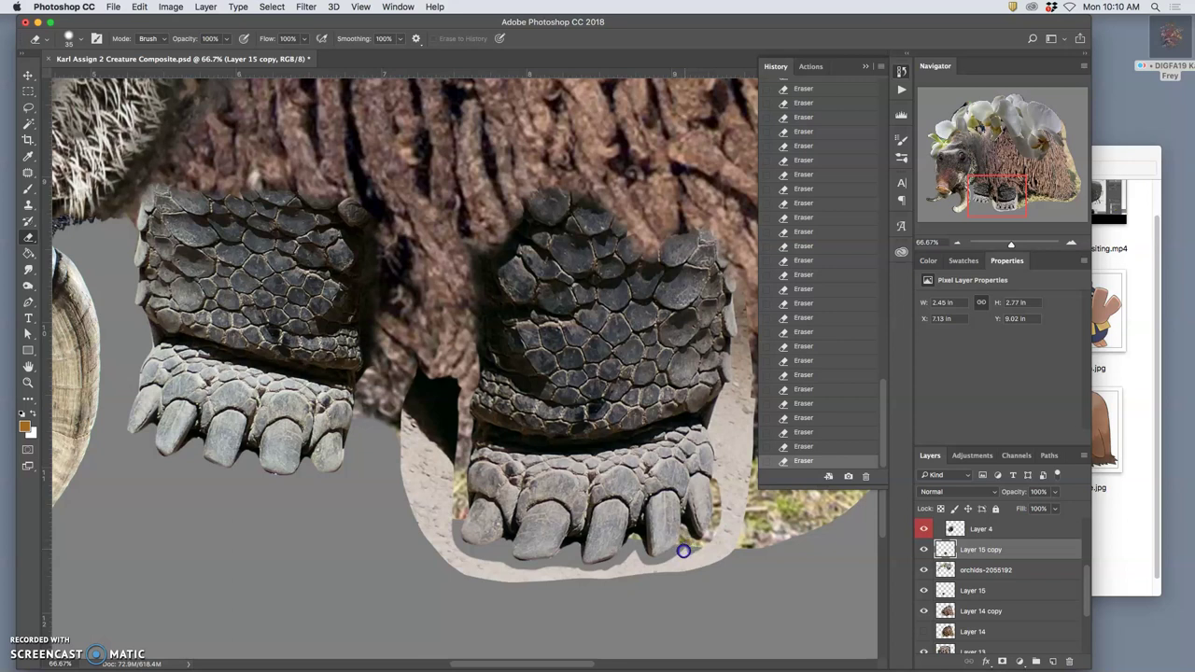
mouse_move(677, 554)
mouse_down()
mouse_move(707, 539)
mouse_move(722, 493)
mouse_up()
drag(719, 452, 710, 426)
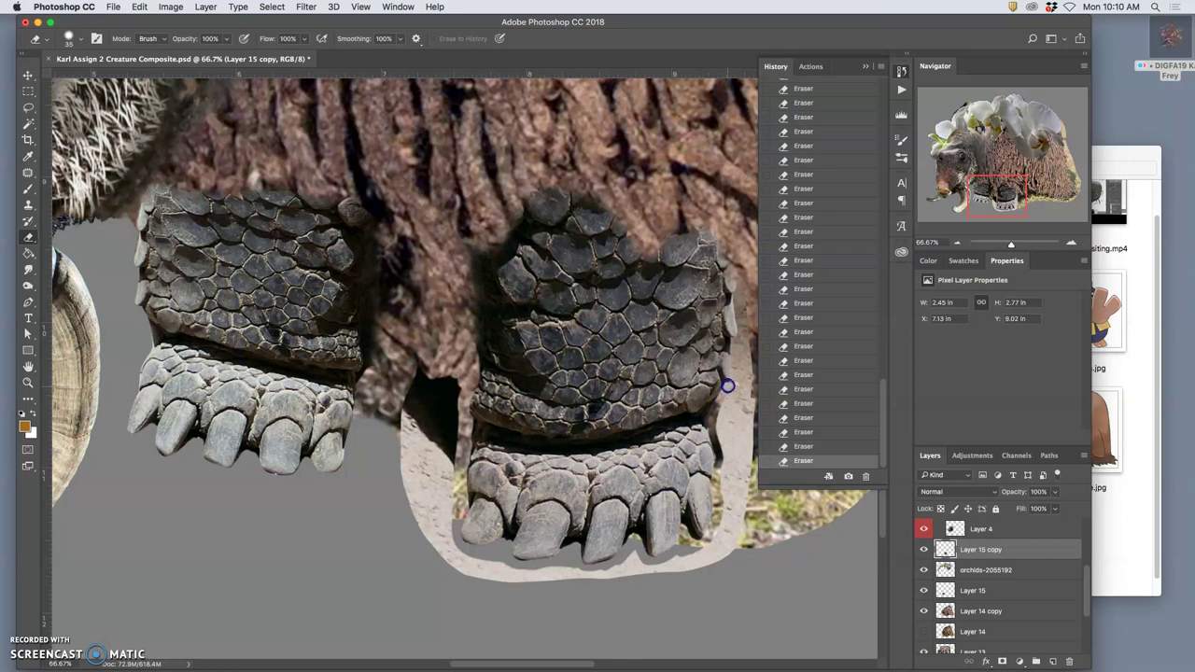
mouse_move(732, 381)
mouse_down()
mouse_move(736, 264)
mouse_move(744, 365)
mouse_up()
drag(708, 413, 552, 415)
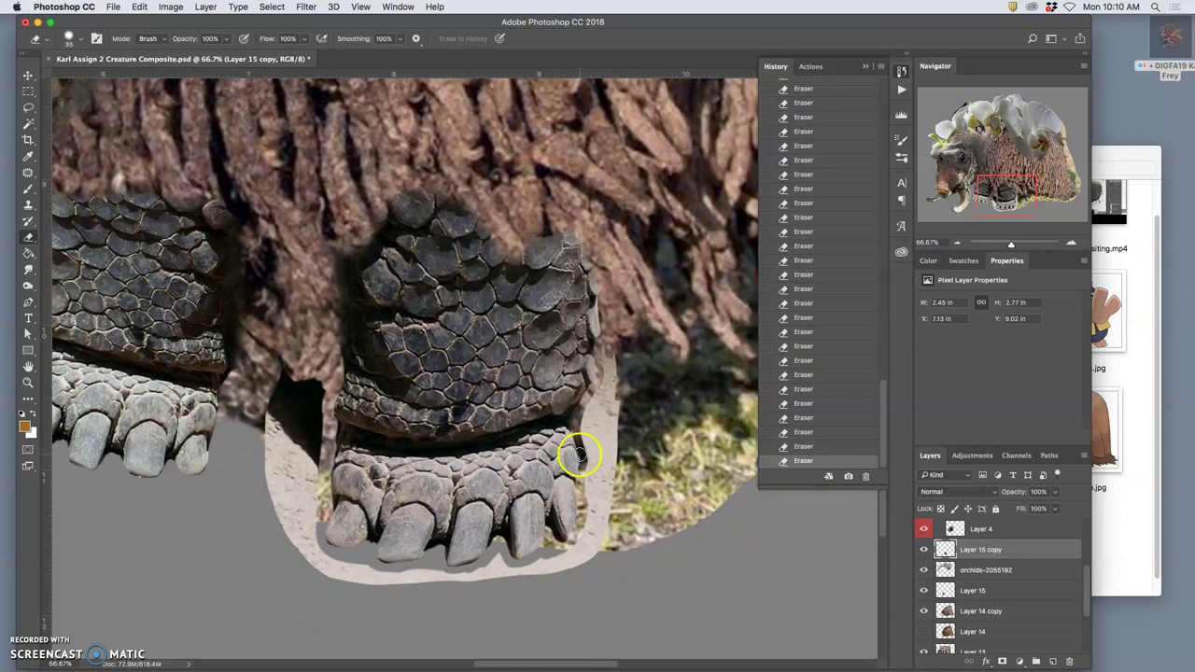
Lasso and delete the leftover sandy background on both sides of the second foot on Layer 15 copy
click(28, 105)
mouse_move(361, 332)
mouse_down()
mouse_move(245, 334)
mouse_move(277, 317)
mouse_move(326, 371)
mouse_move(330, 549)
mouse_move(389, 565)
mouse_move(509, 562)
mouse_move(386, 624)
mouse_move(211, 507)
mouse_move(230, 390)
mouse_up()
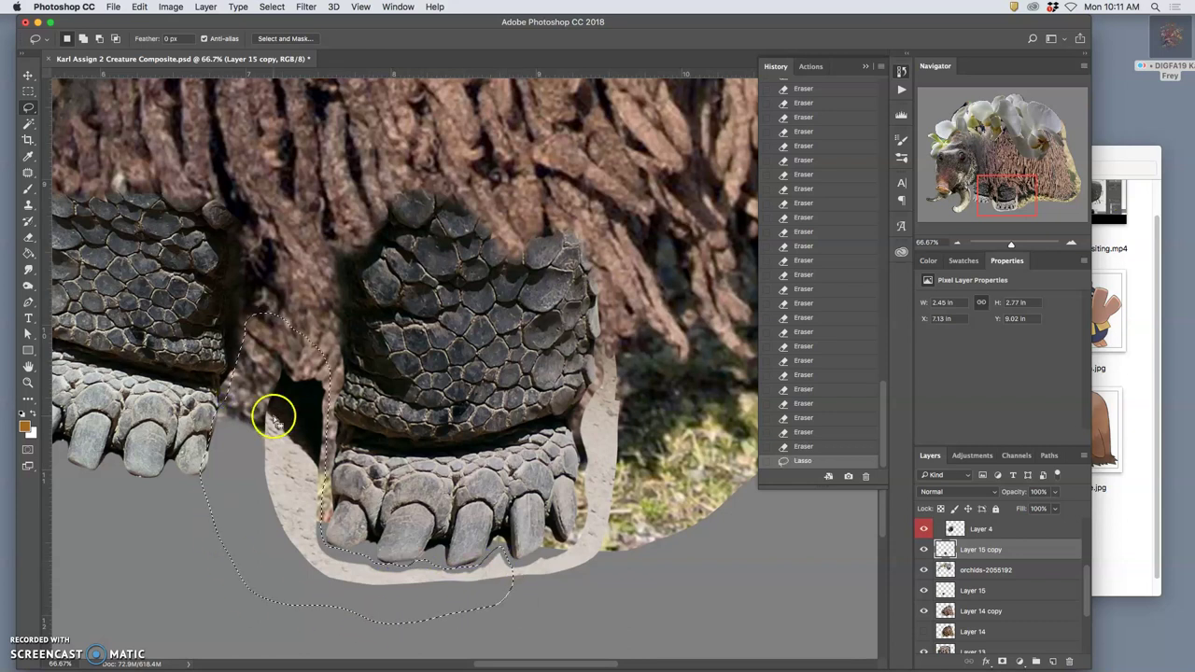
key(BackSpace)
key(super+d)
mouse_move(620, 329)
mouse_down()
mouse_move(577, 418)
mouse_move(581, 517)
mouse_move(556, 554)
mouse_move(502, 566)
mouse_move(501, 593)
mouse_move(555, 596)
mouse_move(647, 556)
mouse_move(649, 374)
mouse_up()
key(Delete)
key(ctrl+d)
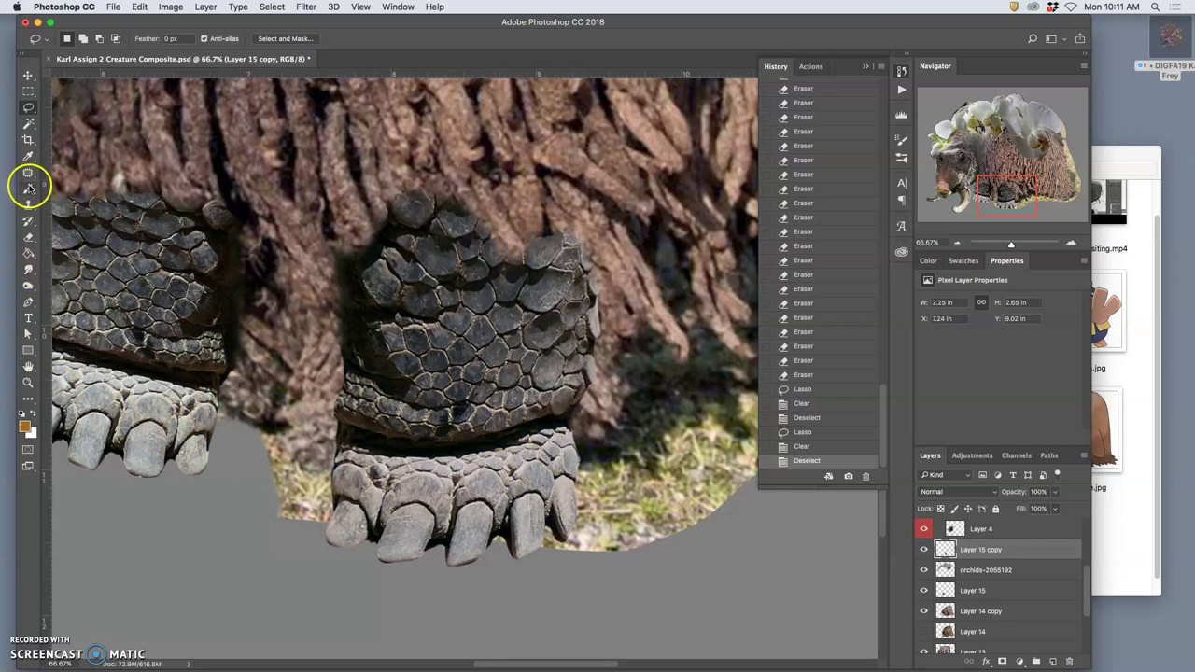
Select Layer 14 copy from the canvas and erase an outline between the grass and the lower fur edge on both sides of the second foot
click(29, 239)
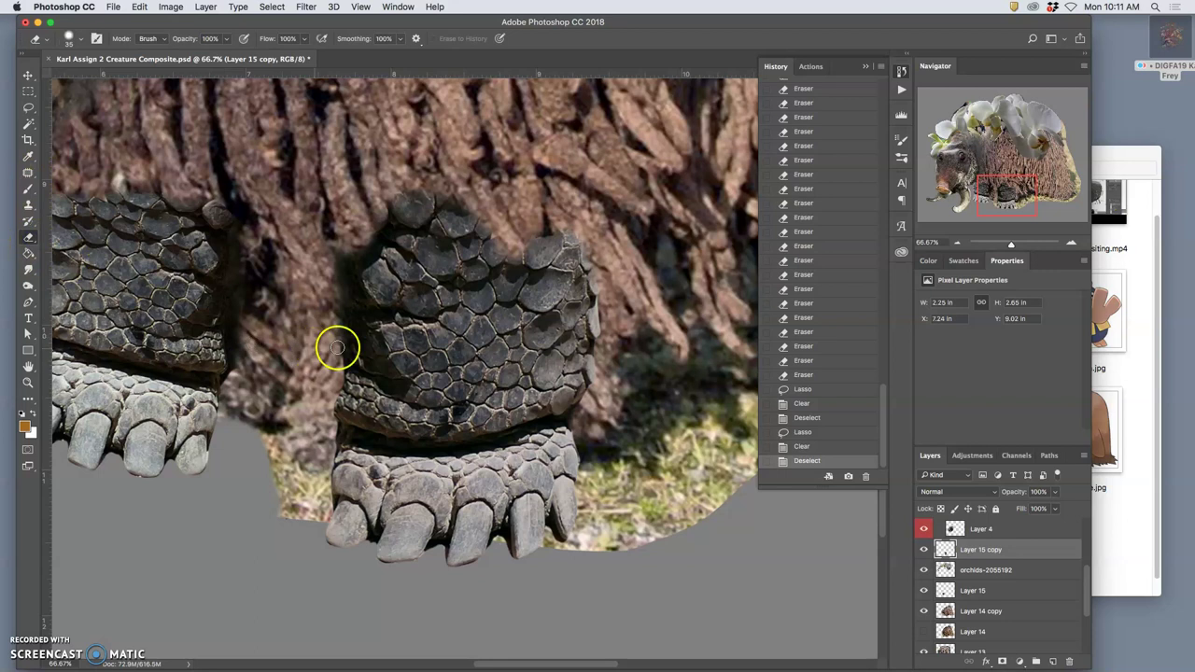
super+click(306, 416)
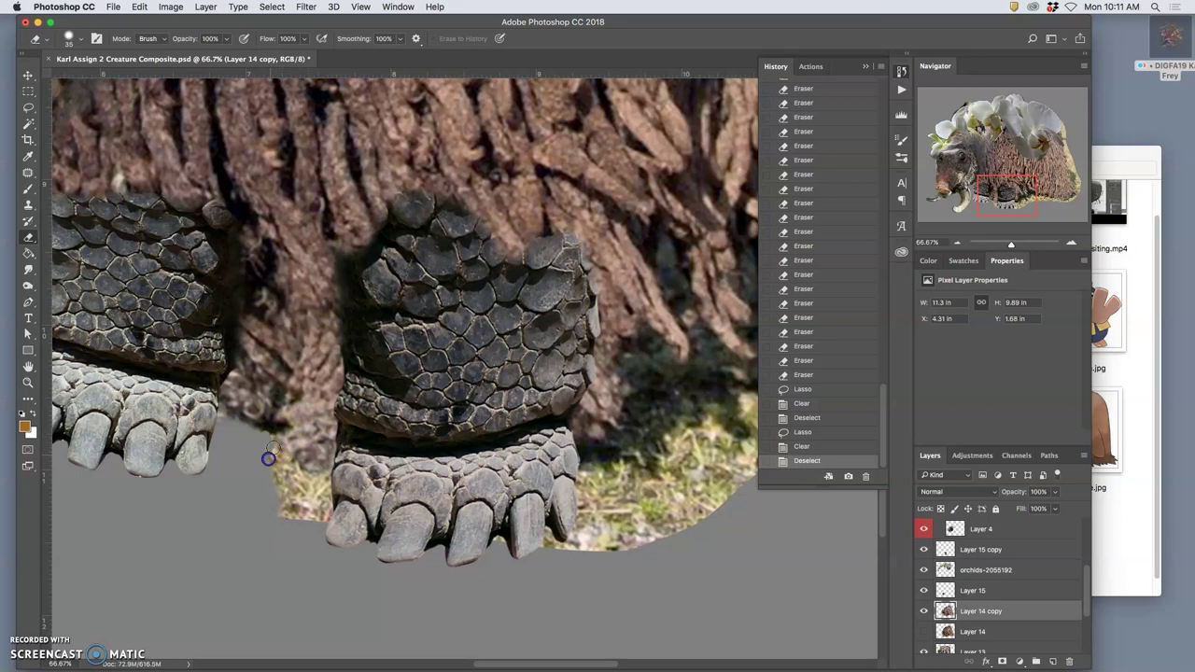
mouse_move(289, 469)
mouse_down()
mouse_move(327, 471)
mouse_move(334, 527)
mouse_move(322, 495)
mouse_move(303, 515)
mouse_move(268, 467)
mouse_move(278, 452)
mouse_move(252, 432)
mouse_move(215, 416)
mouse_move(202, 421)
mouse_move(211, 435)
mouse_up()
mouse_move(494, 540)
mouse_down()
mouse_move(538, 535)
mouse_move(573, 469)
mouse_move(622, 461)
mouse_move(632, 444)
mouse_move(657, 448)
mouse_move(655, 432)
mouse_move(744, 392)
mouse_move(715, 385)
mouse_move(697, 415)
mouse_move(666, 411)
mouse_move(653, 428)
mouse_move(679, 412)
mouse_move(656, 411)
mouse_move(631, 452)
mouse_up()
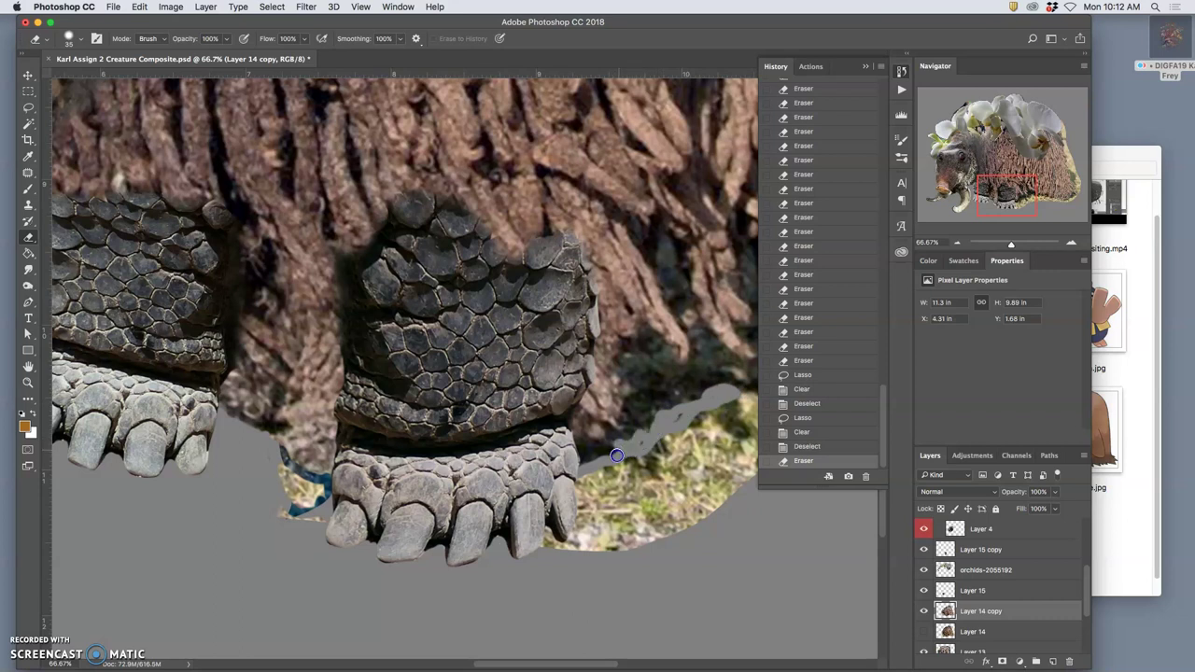
mouse_move(592, 453)
mouse_down()
mouse_move(578, 464)
mouse_move(581, 455)
mouse_up()
drag(641, 453, 641, 444)
mouse_move(684, 413)
mouse_down()
mouse_move(717, 395)
mouse_move(691, 430)
mouse_up()
mouse_move(690, 429)
mouse_down()
mouse_move(482, 455)
mouse_move(439, 440)
mouse_move(458, 427)
mouse_up()
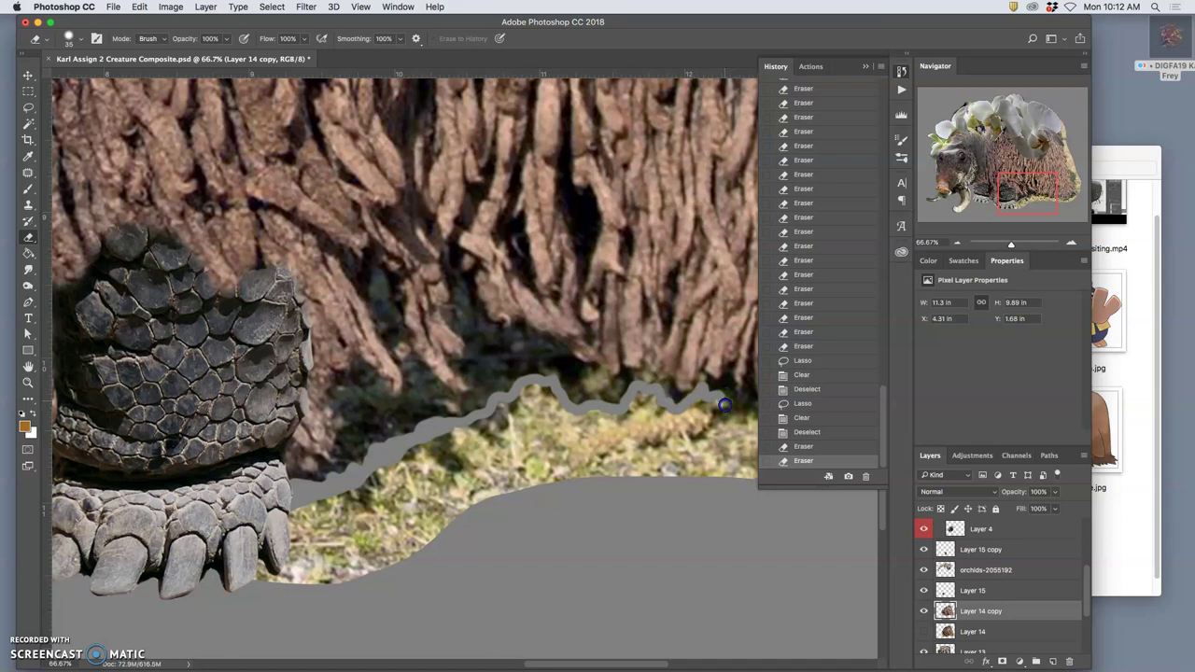
mouse_move(757, 431)
mouse_down()
mouse_move(744, 495)
mouse_move(587, 454)
mouse_move(530, 462)
mouse_move(594, 446)
mouse_move(622, 421)
mouse_up()
Lasso and delete the grass below the middle of the fur fringe and its small remnant on Layer 14 copy
click(29, 108)
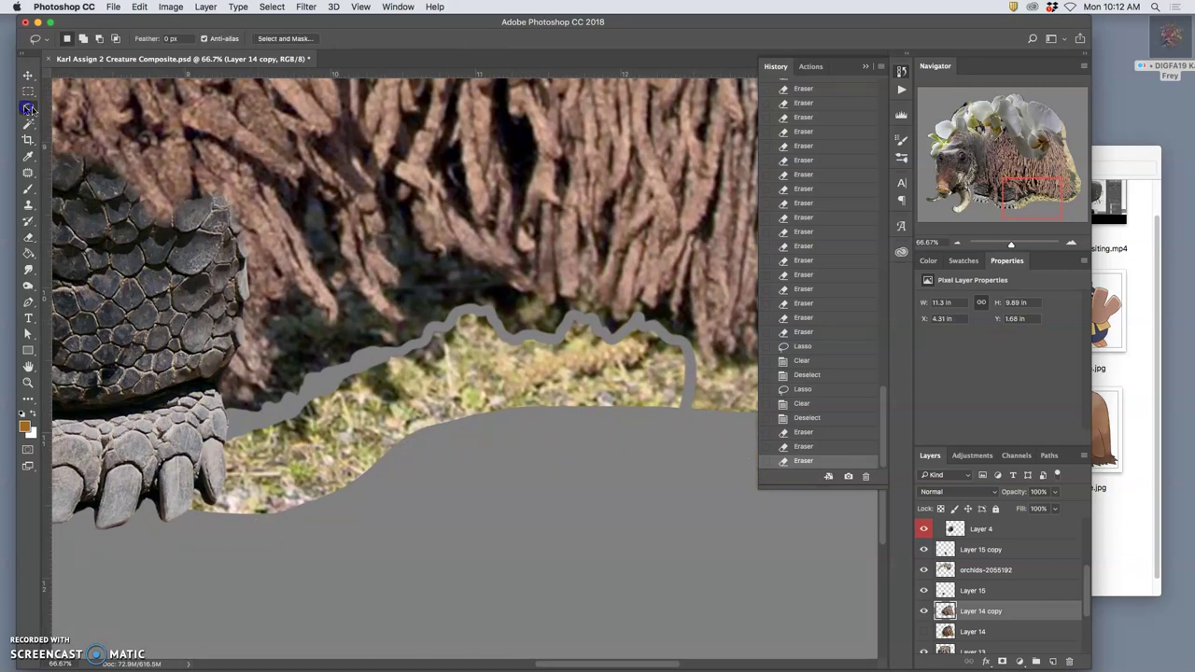
drag(688, 395, 689, 355)
mouse_move(529, 335)
mouse_down()
mouse_move(493, 387)
mouse_move(654, 427)
mouse_move(675, 414)
mouse_move(646, 399)
mouse_up()
key(BackSpace)
key(super+d)
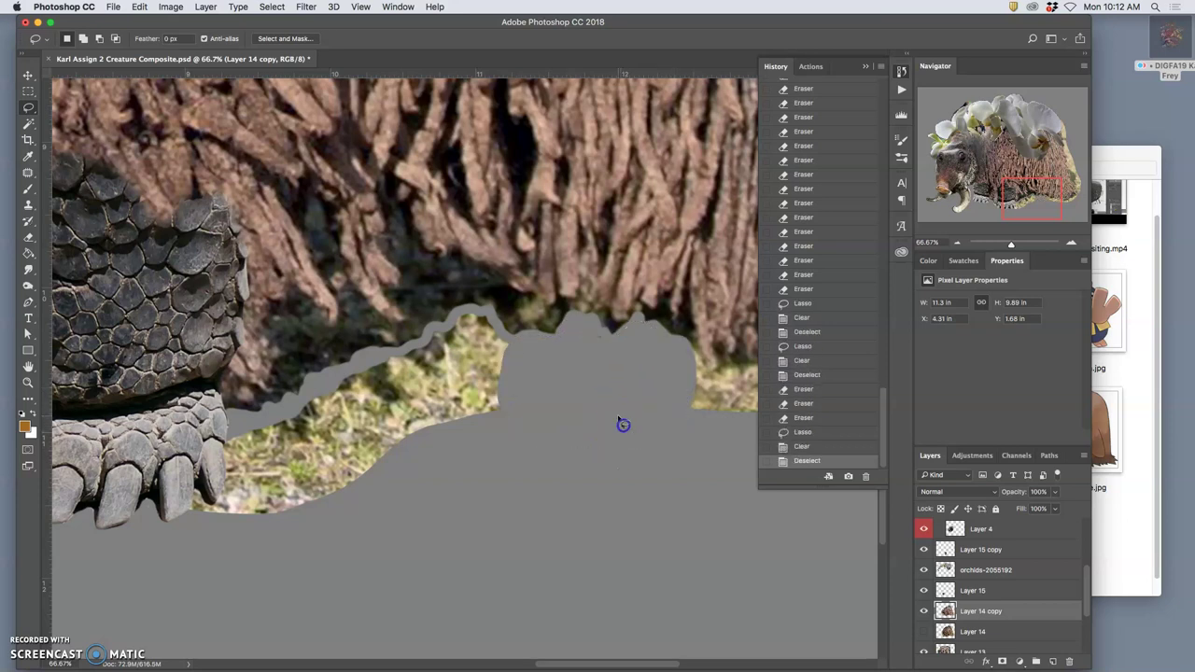
mouse_move(607, 345)
mouse_down()
mouse_move(606, 328)
mouse_move(591, 342)
mouse_up()
key(BackSpace)
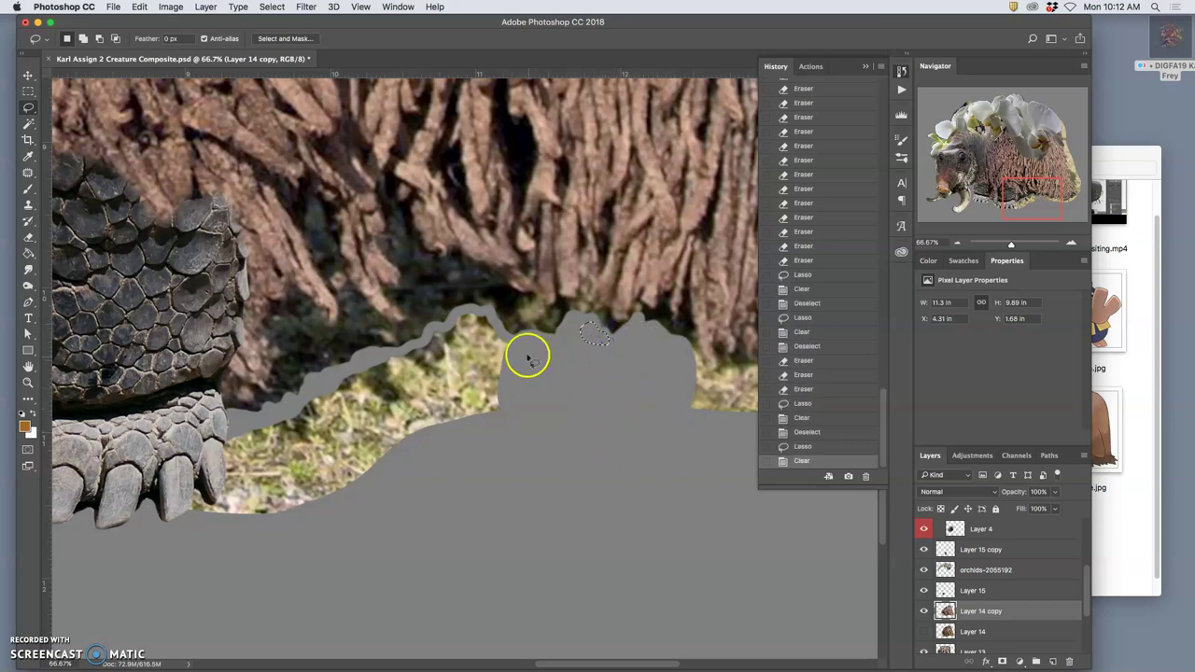
click(504, 338)
Lasso and delete the remaining grass behind the second foot and the gap between its claws on Layer 14 copy
mouse_move(399, 351)
mouse_down()
mouse_move(248, 427)
mouse_move(158, 440)
mouse_move(132, 465)
mouse_move(116, 539)
mouse_move(199, 580)
mouse_move(444, 523)
mouse_move(521, 463)
mouse_move(540, 378)
mouse_up()
key(Delete)
key(super+d)
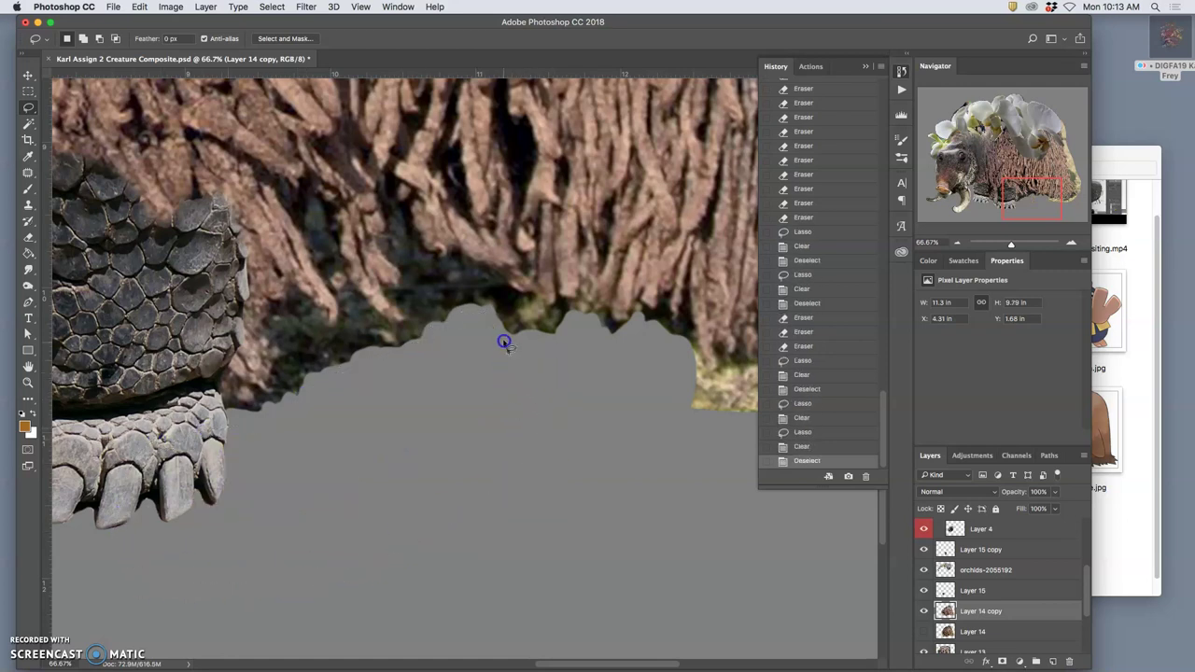
key(space)
mouse_move(394, 496)
mouse_down()
mouse_move(596, 417)
mouse_move(702, 397)
mouse_up()
mouse_move(427, 431)
mouse_down()
mouse_move(448, 488)
mouse_move(447, 422)
mouse_up()
key(Delete)
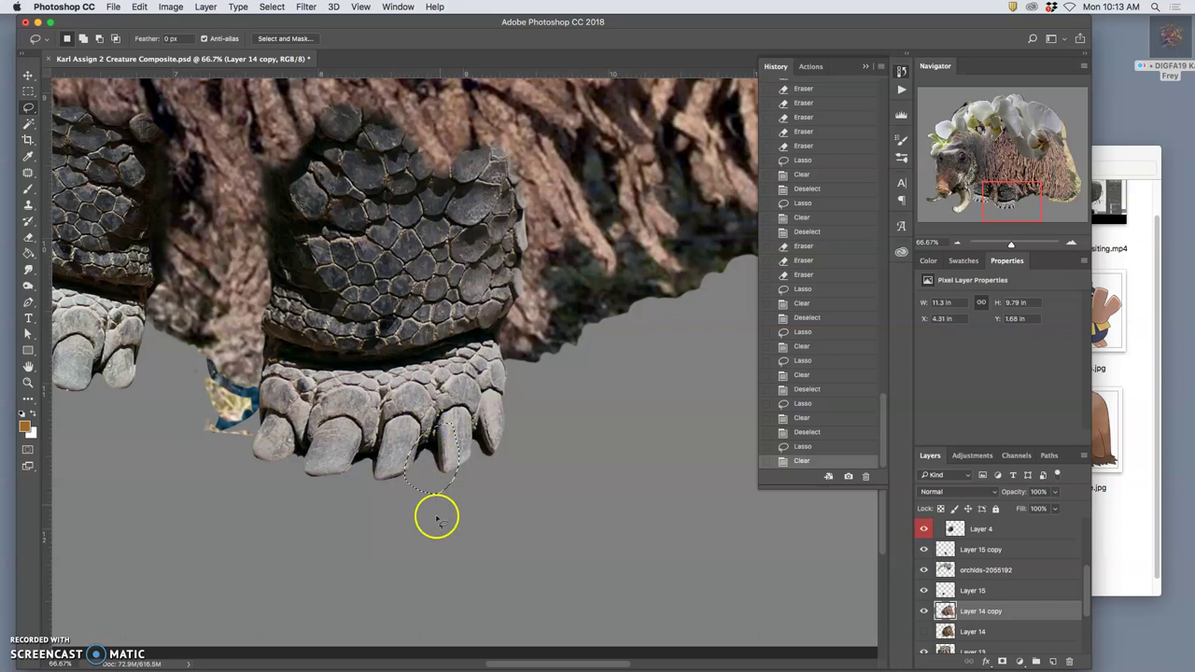
key(ctrl+d)
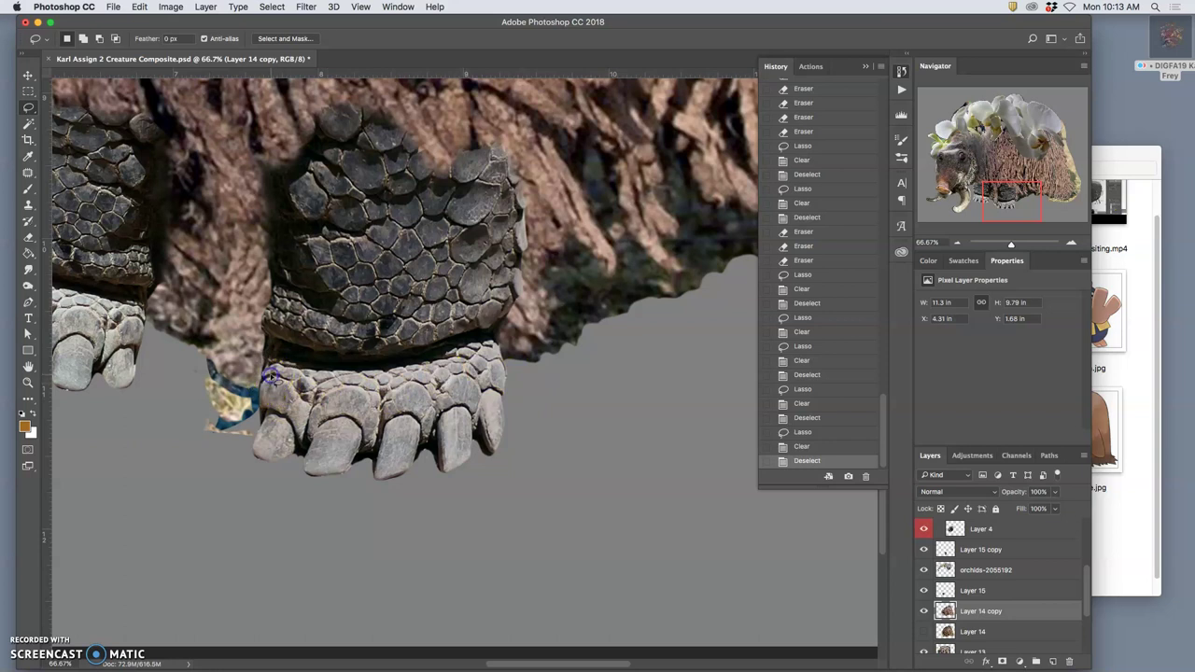
Lasso and delete the grass and blue patches beside the second foot's first claw on Layer 14 copy and Layer 13
mouse_move(207, 367)
mouse_down()
mouse_move(174, 374)
mouse_move(182, 434)
mouse_move(264, 455)
mouse_up()
key(Delete)
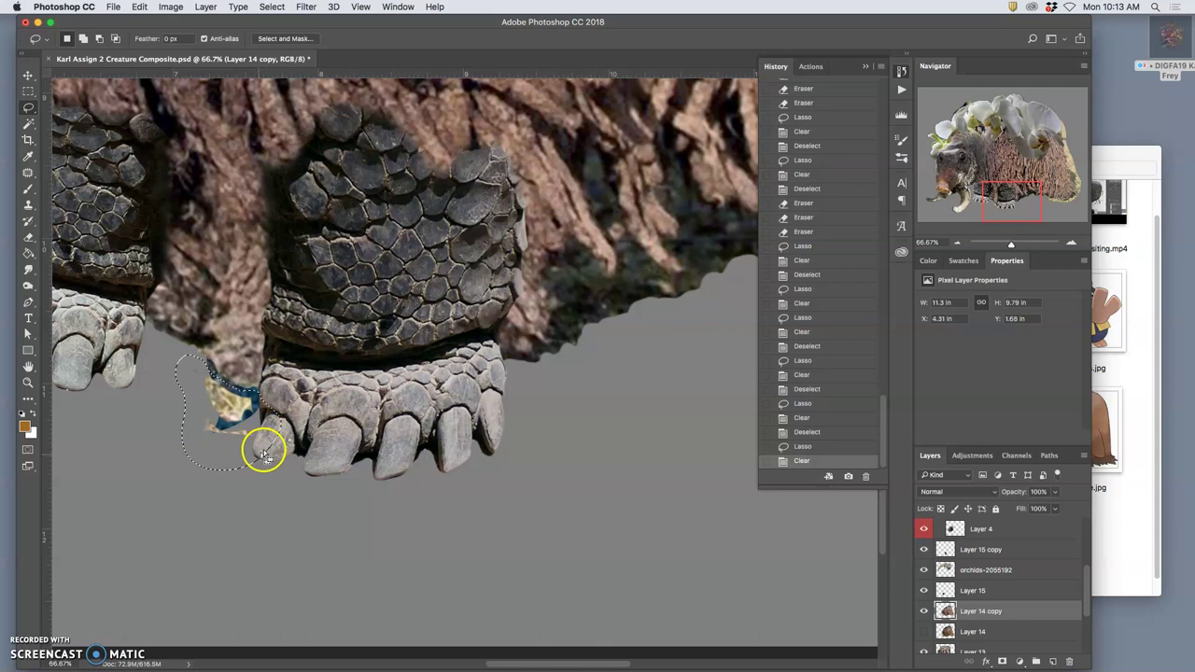
key(super+d)
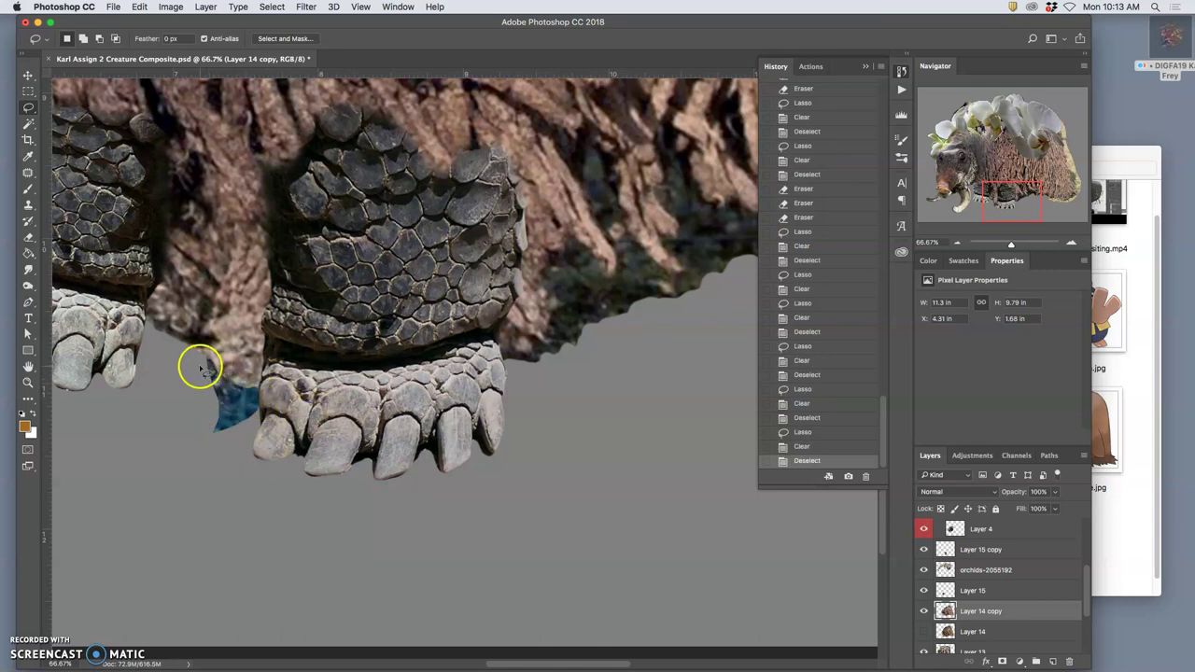
super+click(235, 417)
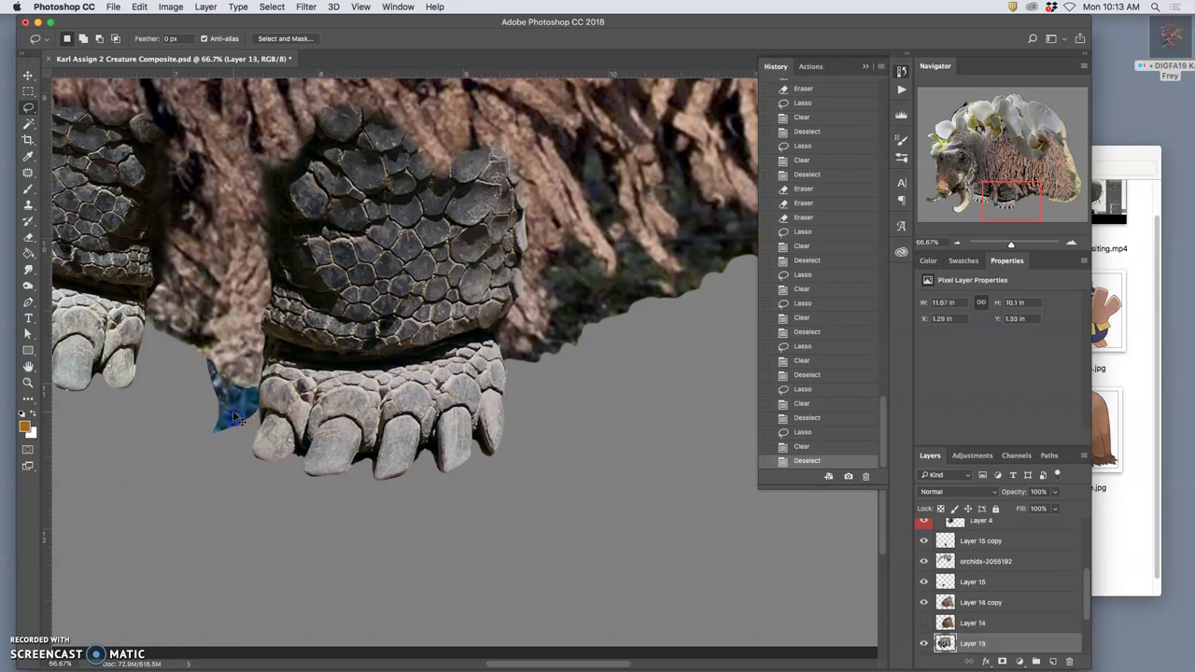
mouse_move(192, 375)
mouse_down()
mouse_move(216, 338)
mouse_move(245, 334)
mouse_move(285, 378)
mouse_move(284, 409)
mouse_move(221, 460)
mouse_move(188, 404)
mouse_up()
key(Delete)
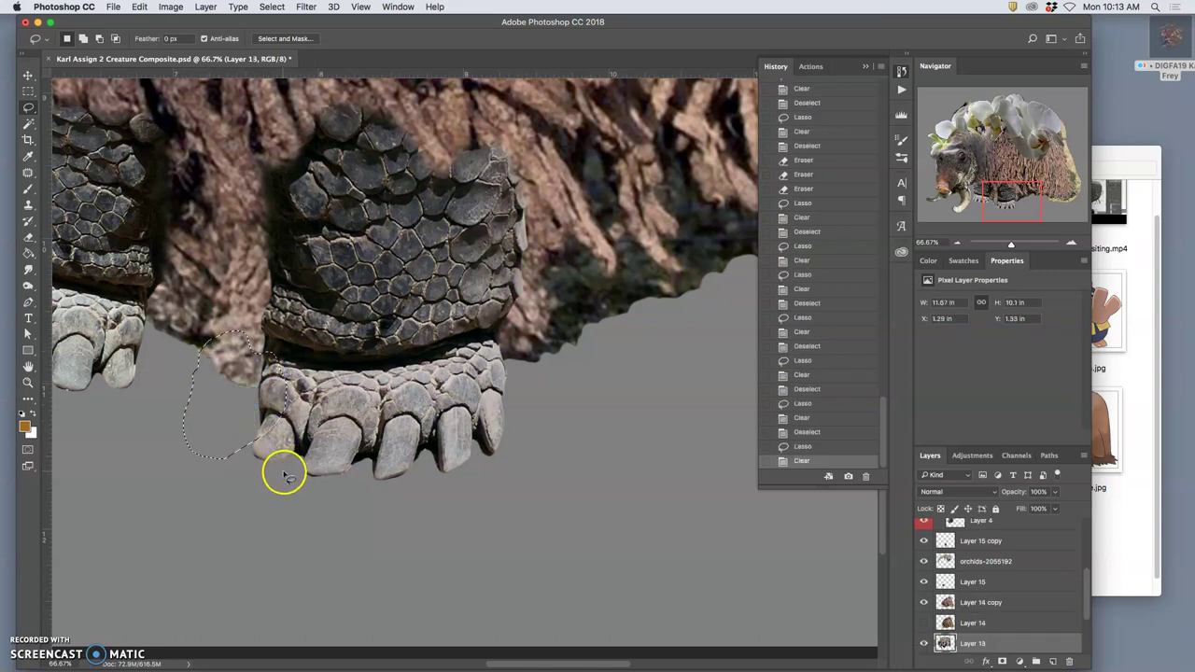
key(super+d)
Lasso the leftover grass along the fur's lower and rear edges, from the second foot up toward the orchid, and clear it on Layer 13
drag(537, 404, 374, 471)
drag(528, 378, 345, 310)
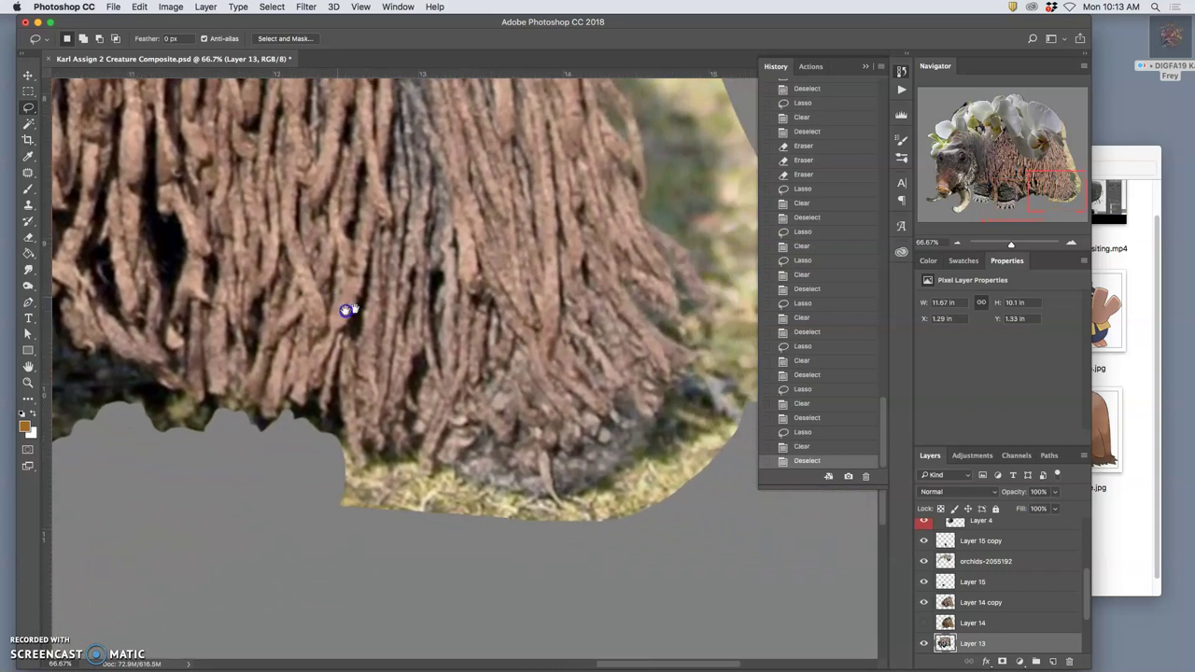
key(super+minus)
key(super+minus)
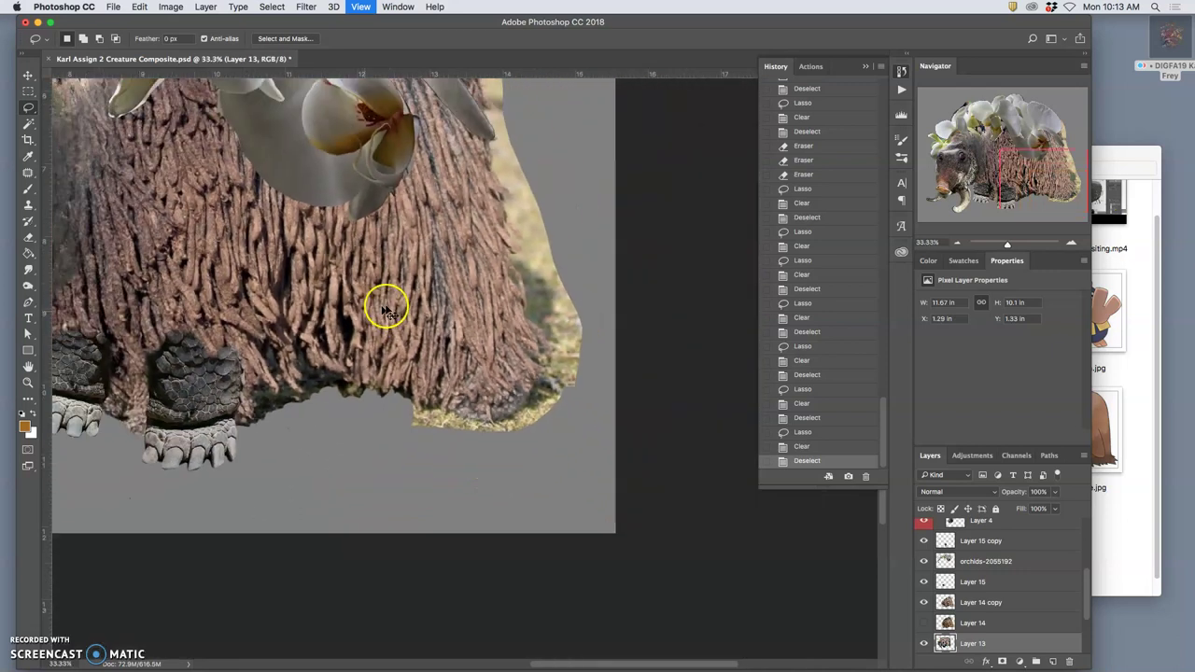
key(super+minus)
key(super+plus)
key(super+plus)
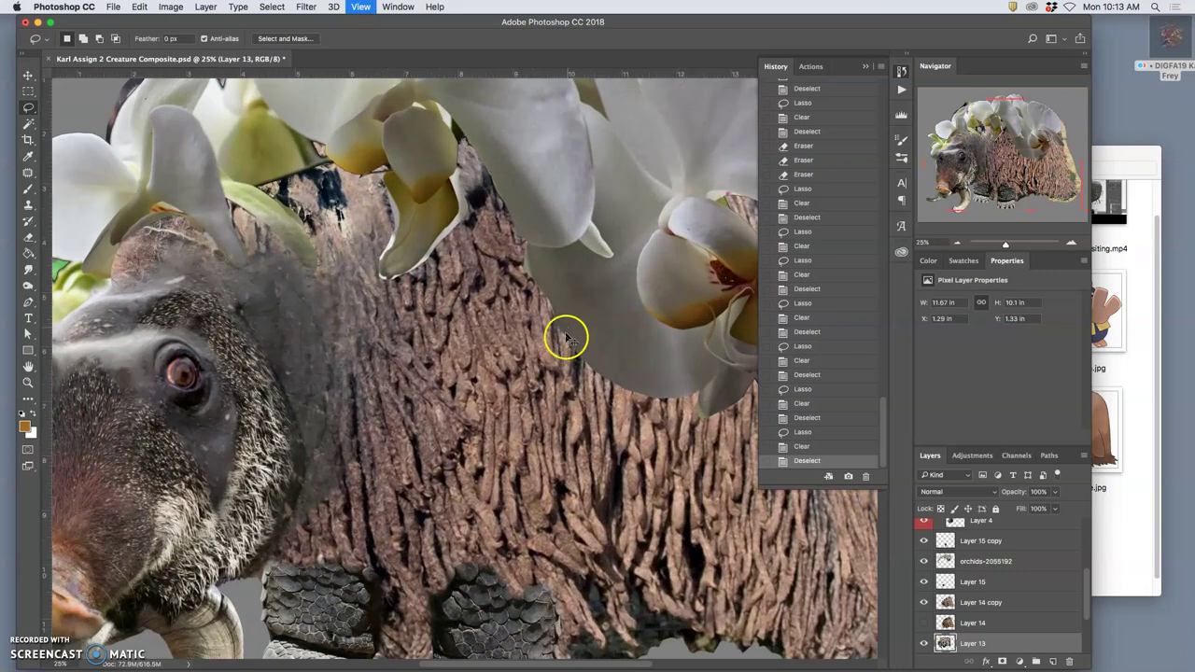
drag(557, 438, 211, 203)
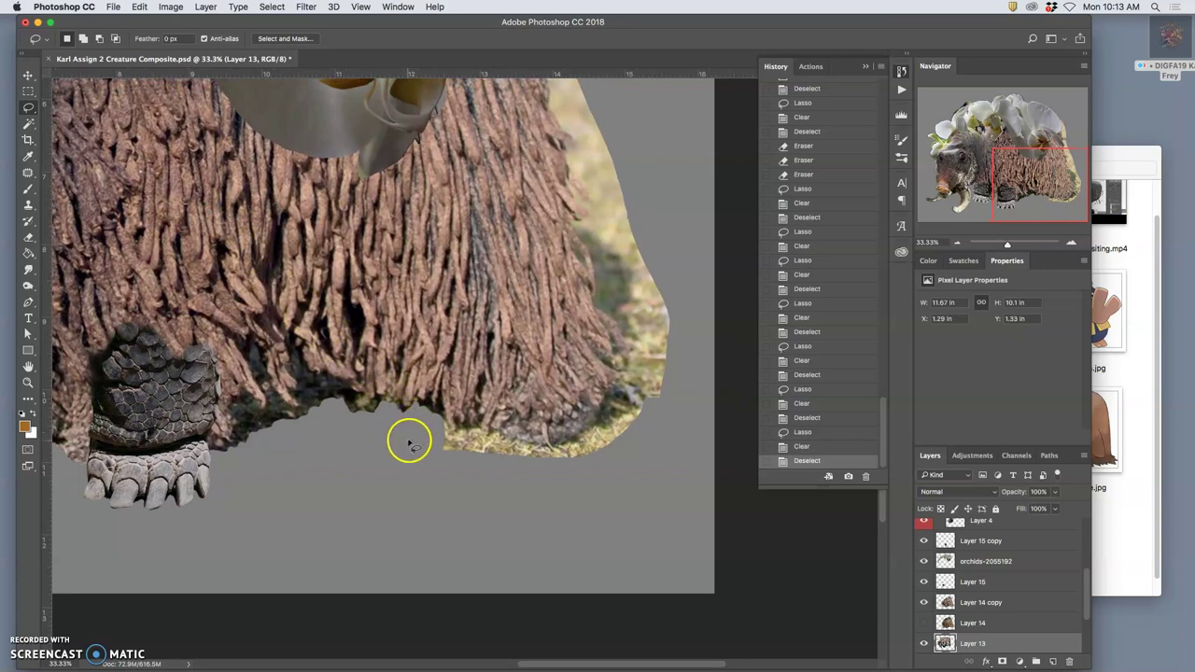
drag(210, 452, 211, 455)
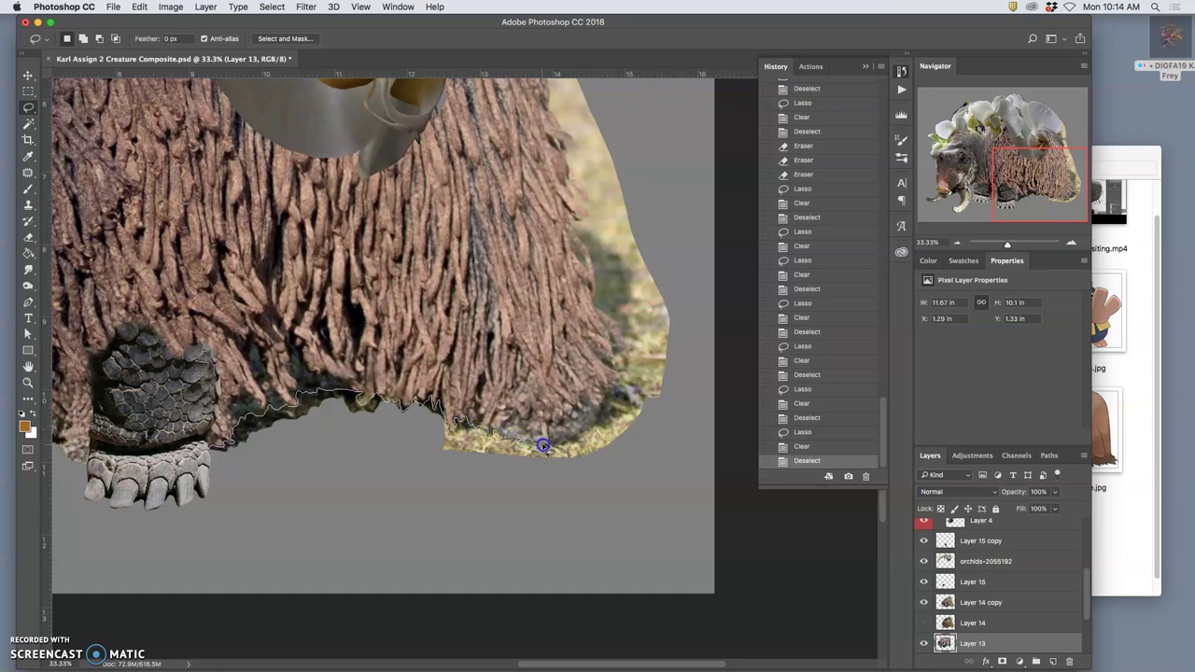
drag(555, 445, 573, 437)
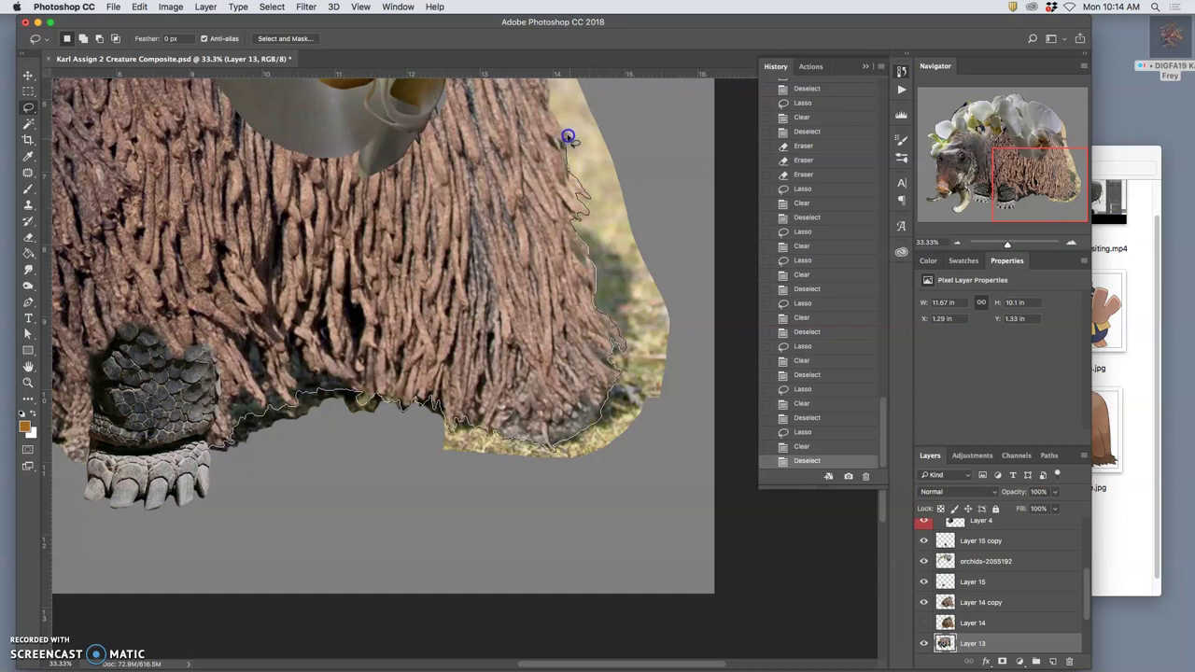
mouse_move(548, 95)
mouse_down()
mouse_move(609, 107)
mouse_move(674, 195)
mouse_move(735, 318)
mouse_move(668, 498)
mouse_move(513, 544)
mouse_move(352, 524)
mouse_move(275, 529)
mouse_move(255, 502)
mouse_move(226, 504)
mouse_up()
key(Delete)
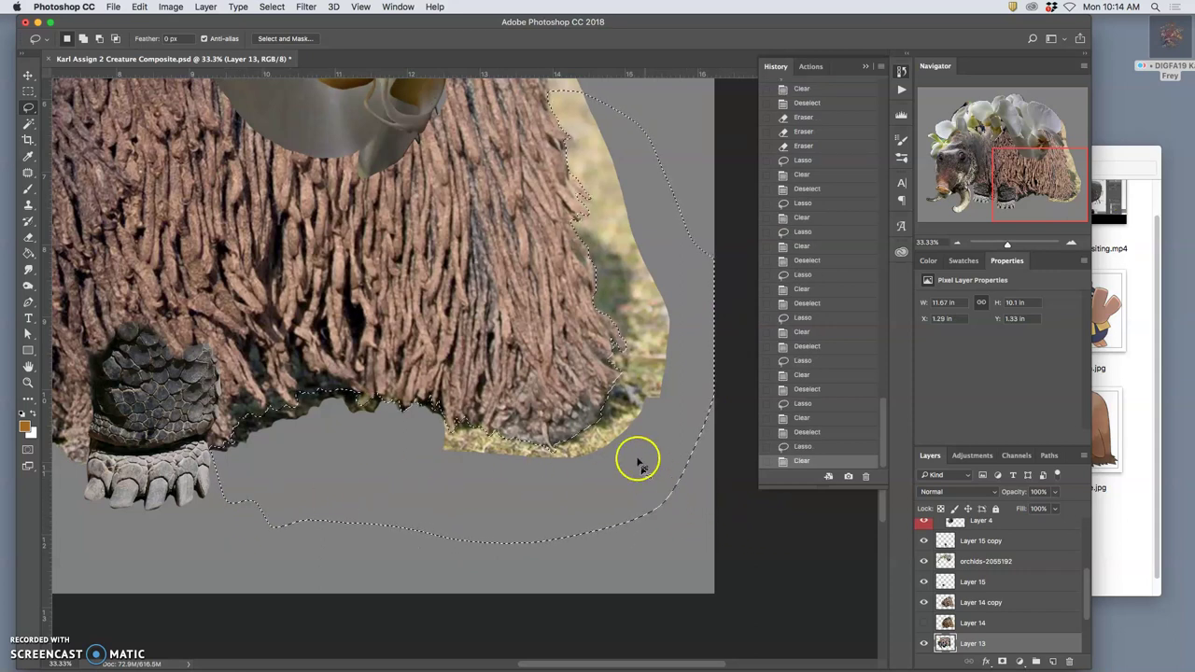
Try to pick the layer holding the grass from the canvas and clear the selected area again with Layer 13 active
super+click(622, 422)
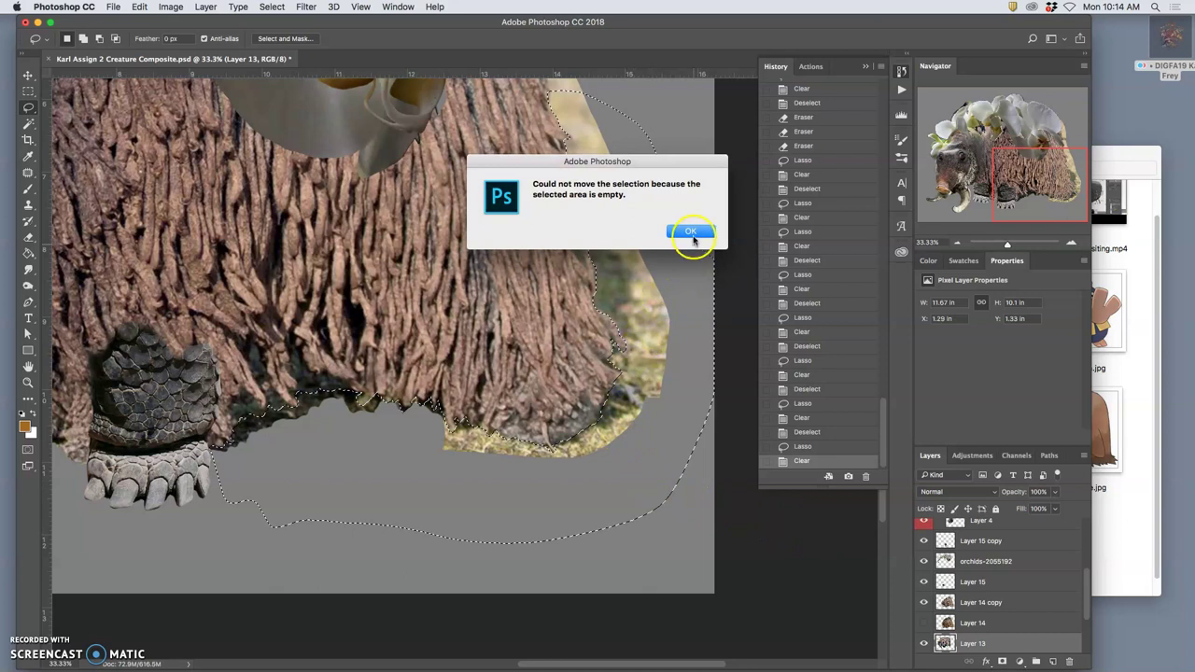
click(689, 232)
super+click(648, 344)
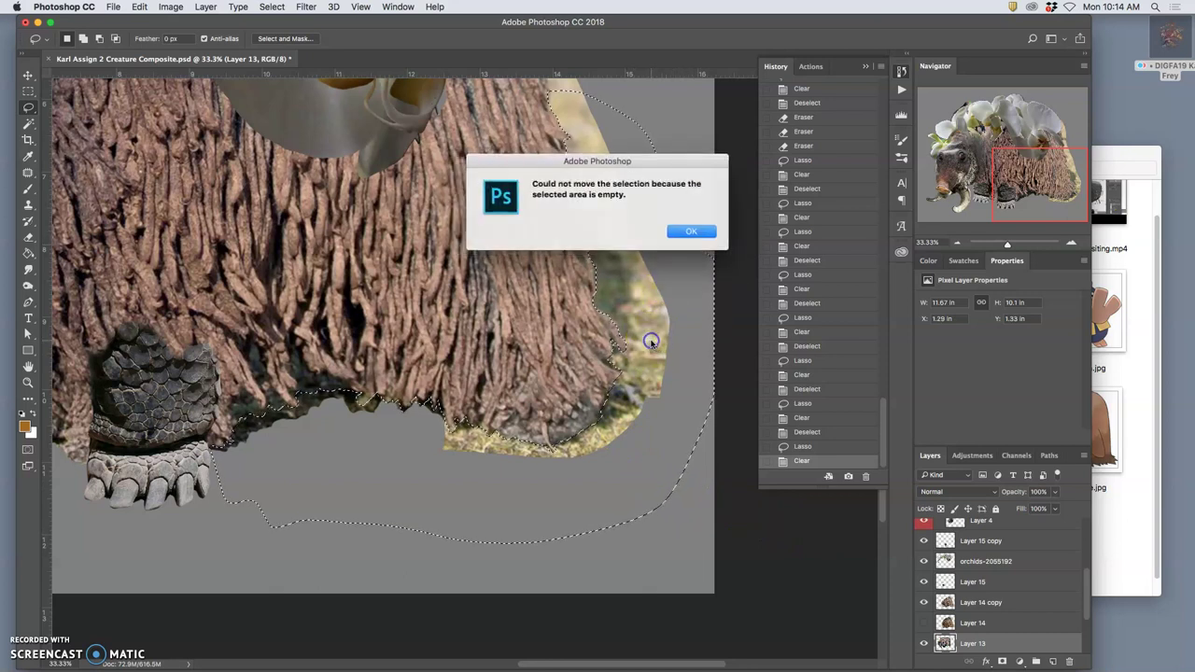
click(692, 233)
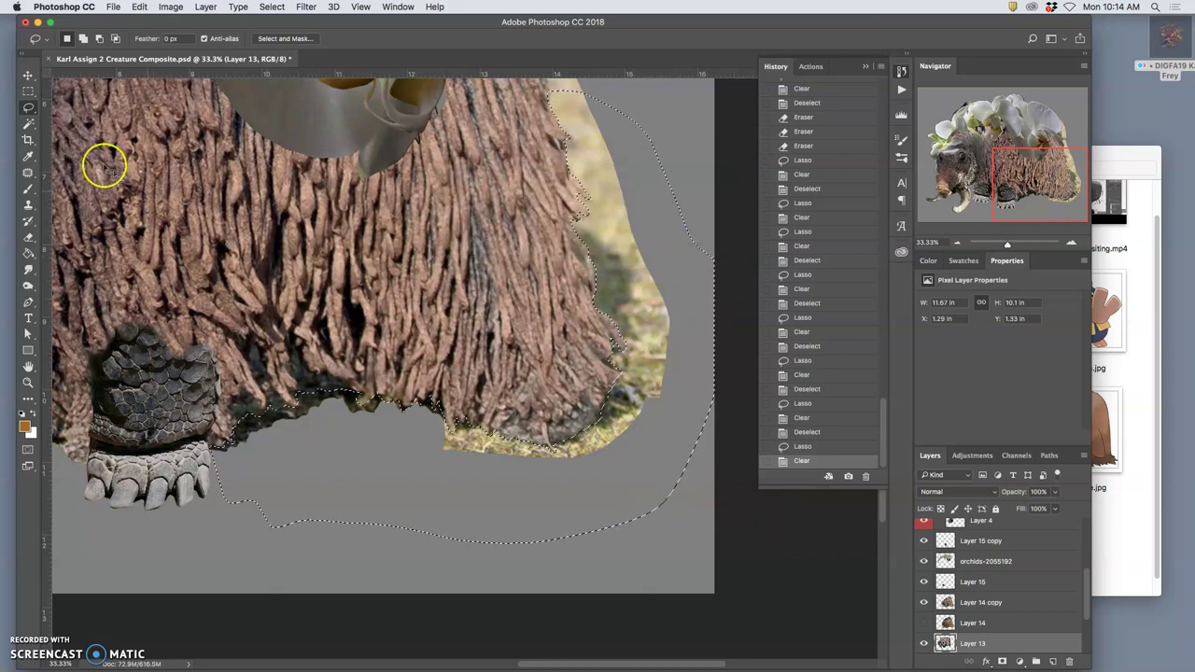
click(28, 75)
key(super)
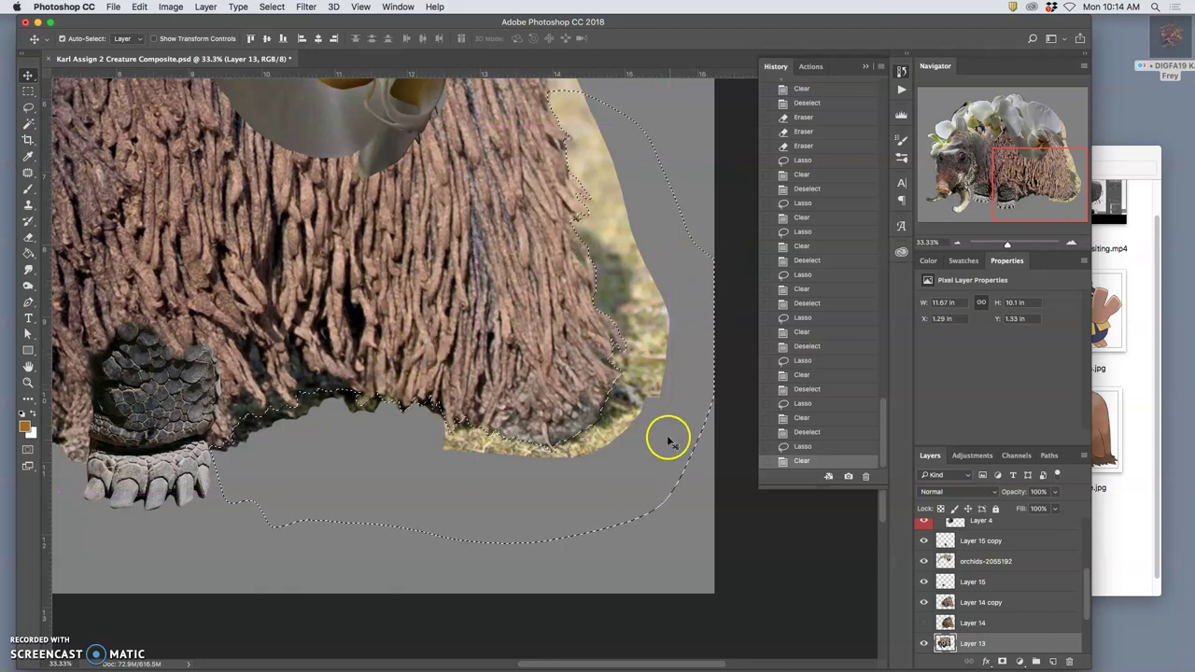
key(Delete)
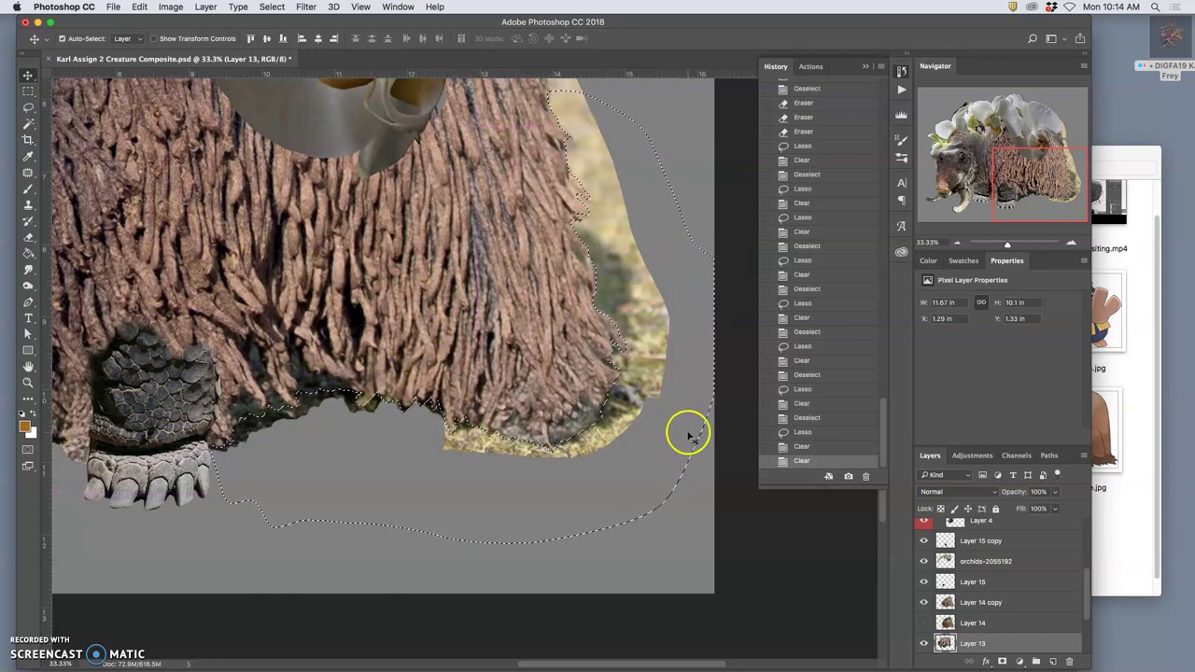
Toggle layer visibility to find which layer holds the grass, and clear the selected area on Layer 14 copy
click(924, 643)
click(924, 644)
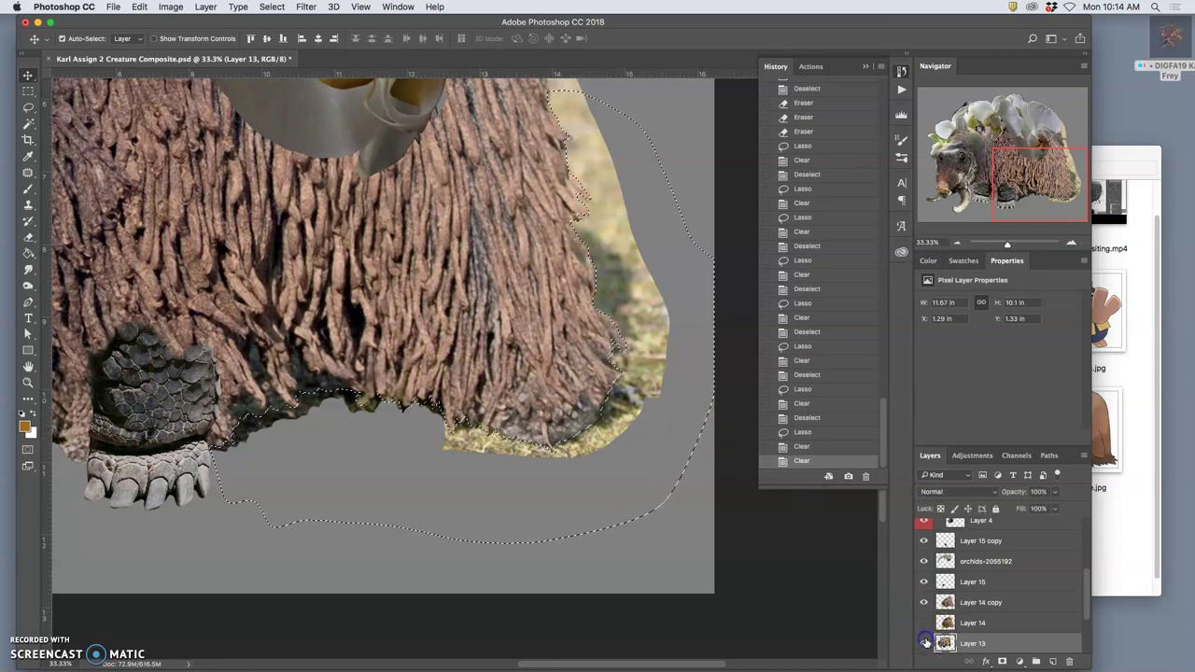
mouse_move(1086, 598)
mouse_down()
mouse_move(1089, 626)
mouse_move(1089, 589)
mouse_up()
click(924, 543)
click(923, 543)
click(923, 564)
click(924, 564)
click(923, 584)
click(923, 585)
click(962, 586)
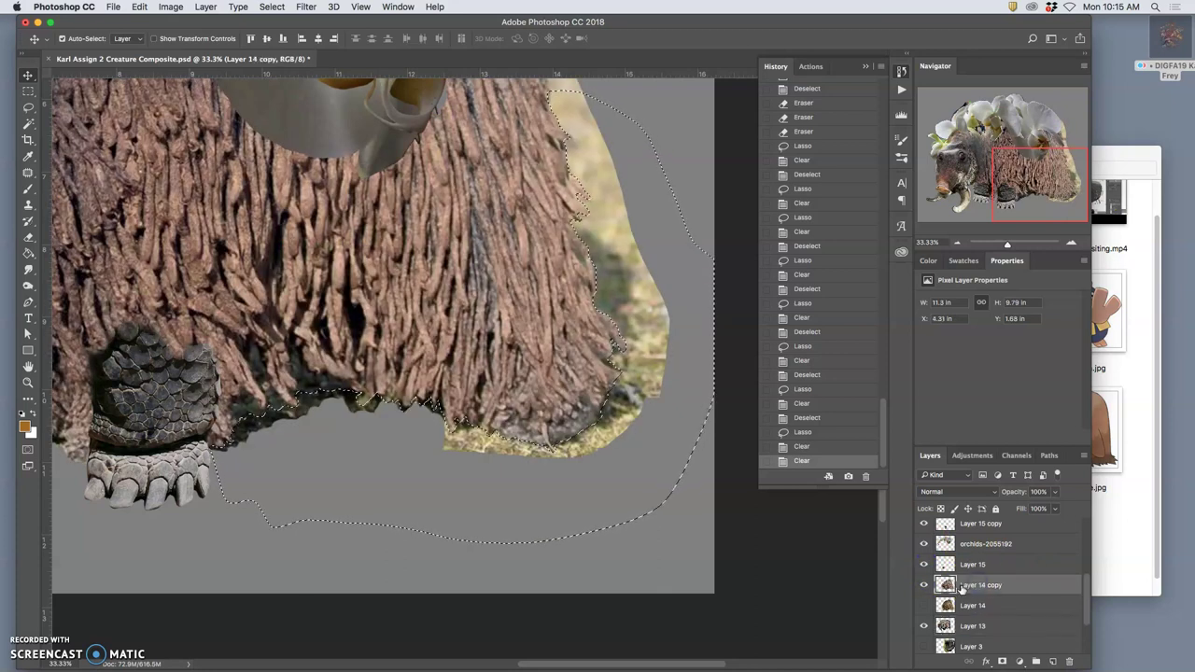
key(Delete)
Select the gray background Layer 16 and copy its selected area to a new layer
click(665, 563)
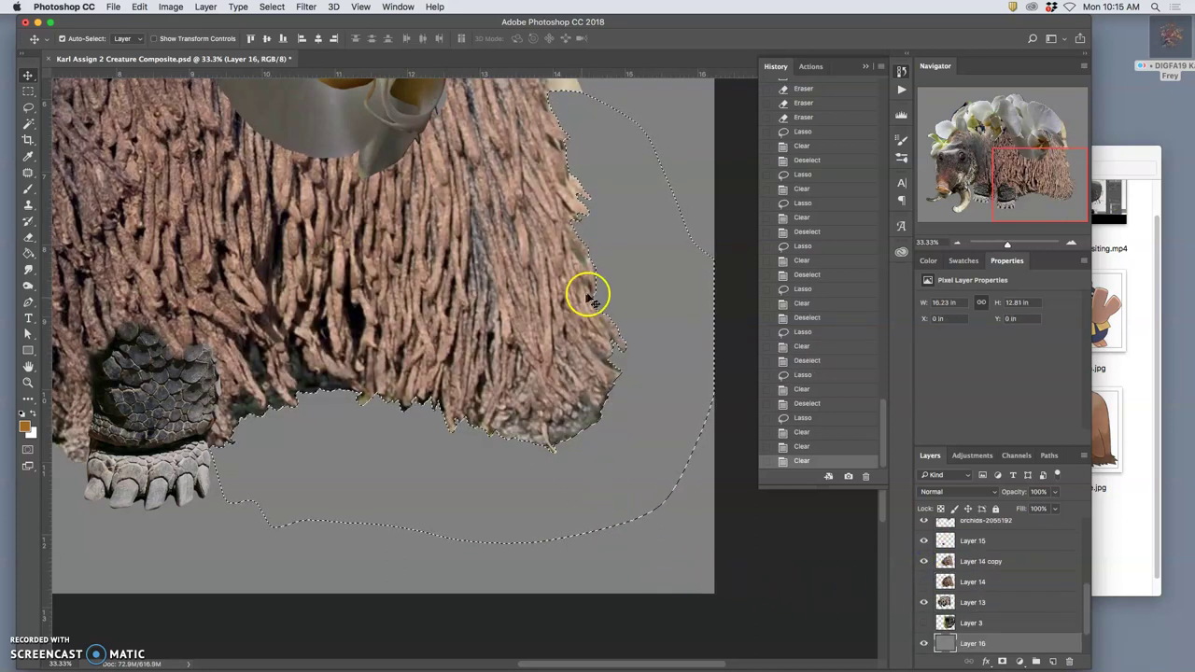
scroll(597, 293, up, 10)
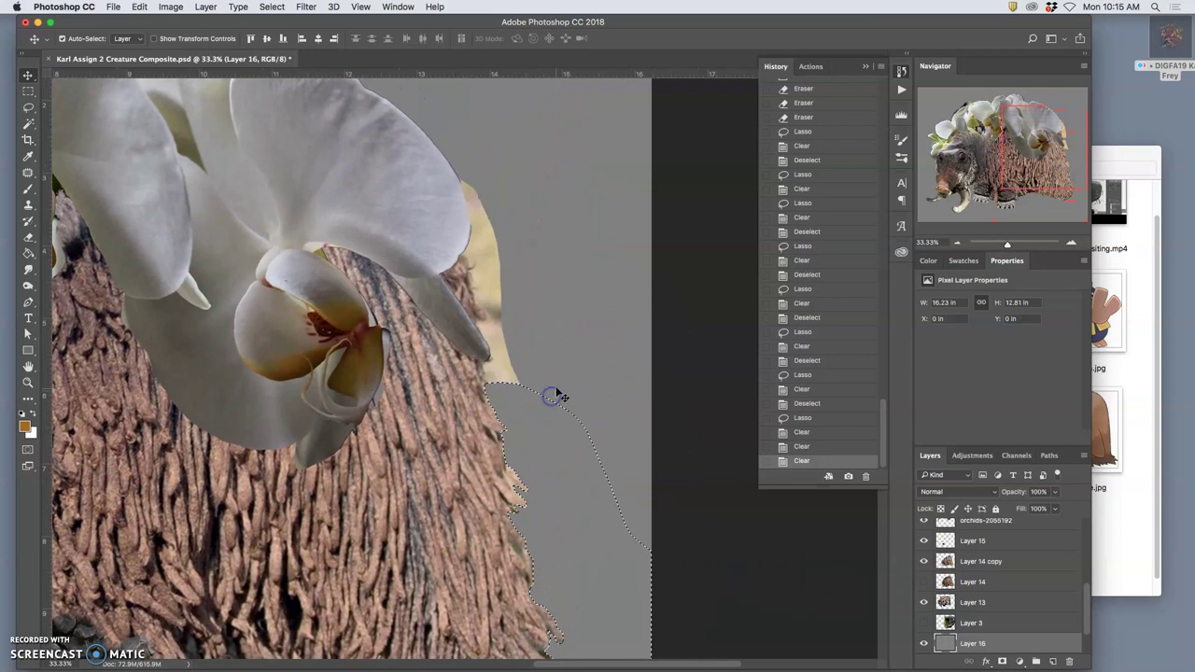
click(549, 374)
key(super)
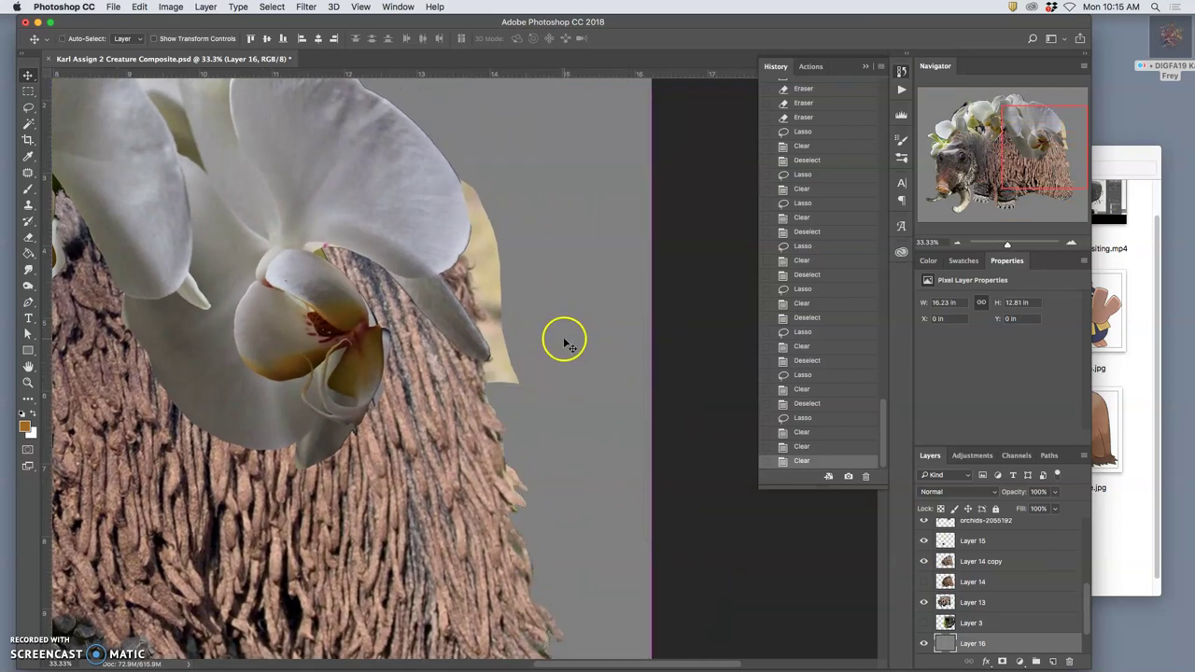
key(super+j)
drag(540, 374, 653, 177)
mouse_move(531, 341)
mouse_down()
mouse_move(608, 317)
mouse_move(547, 330)
mouse_up()
Examine the trimmed lower fur edge up close and the whole creature for remaining background
key(super+plus)
key(super+plus)
key(super+plus)
key(super+plus)
key(super+plus)
drag(508, 478, 573, 198)
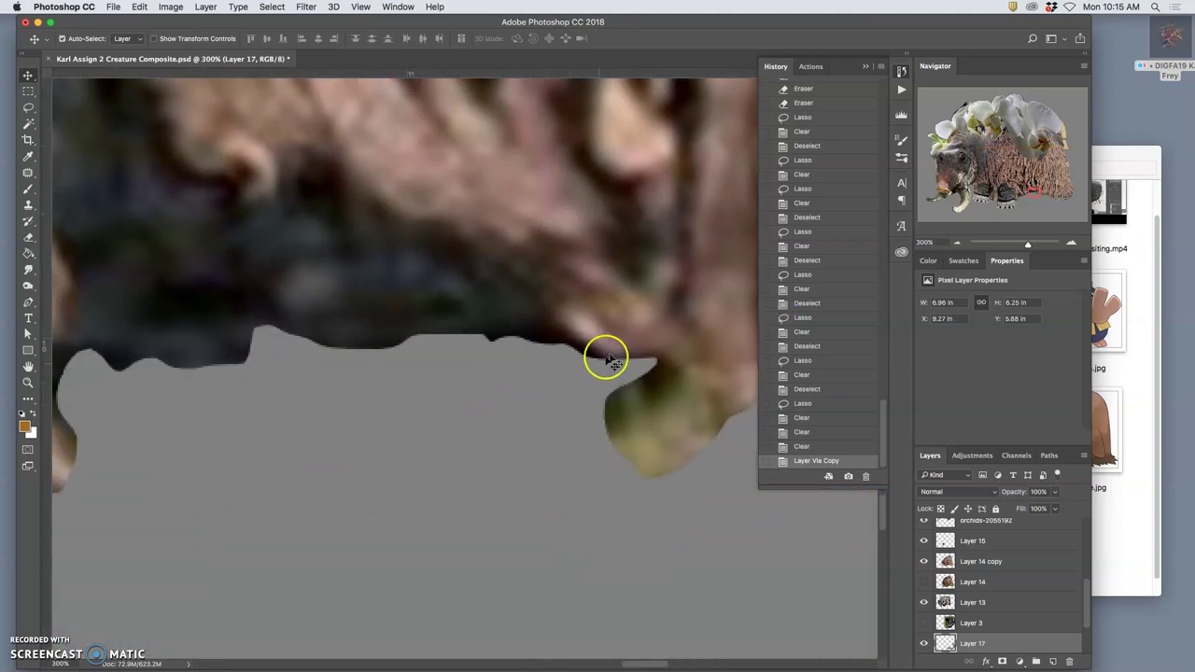
key(super+minus)
key(super+minus)
key(super+minus)
key(super+minus)
key(super+minus)
key(super+minus)
key(super+minus)
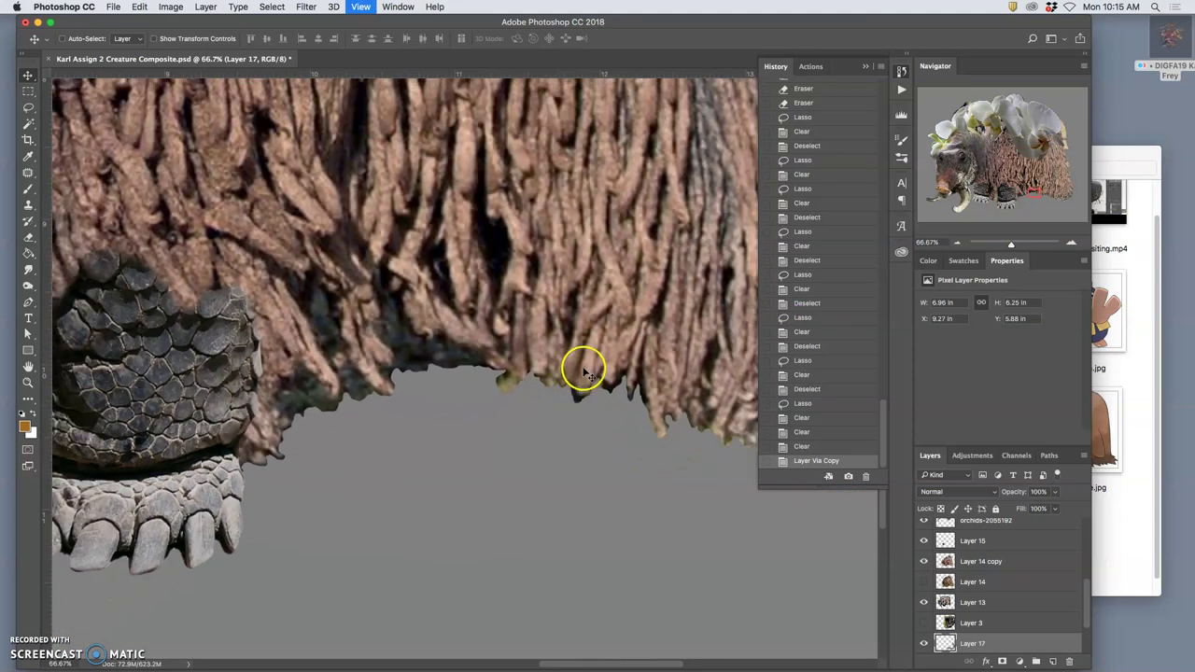
key(super+minus)
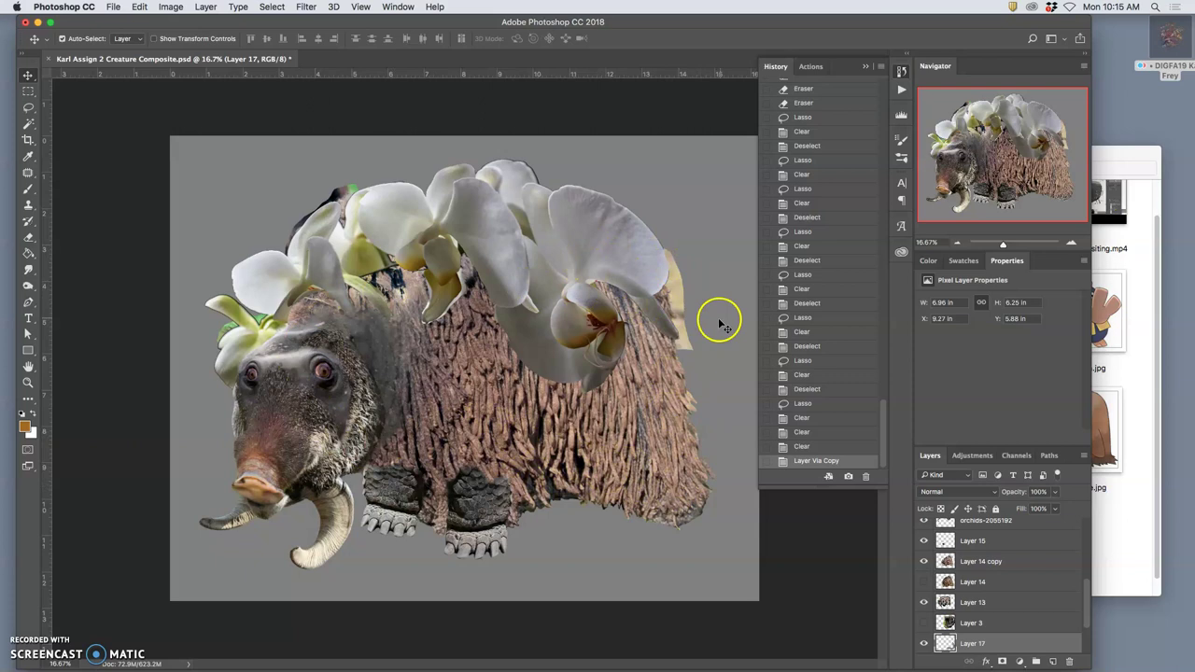
Lasso the yellow background patch behind the rear fur beside the large orchid petal and clear the area on Layer 17
click(28, 107)
key(super+plus)
key(super+plus)
key(super+plus)
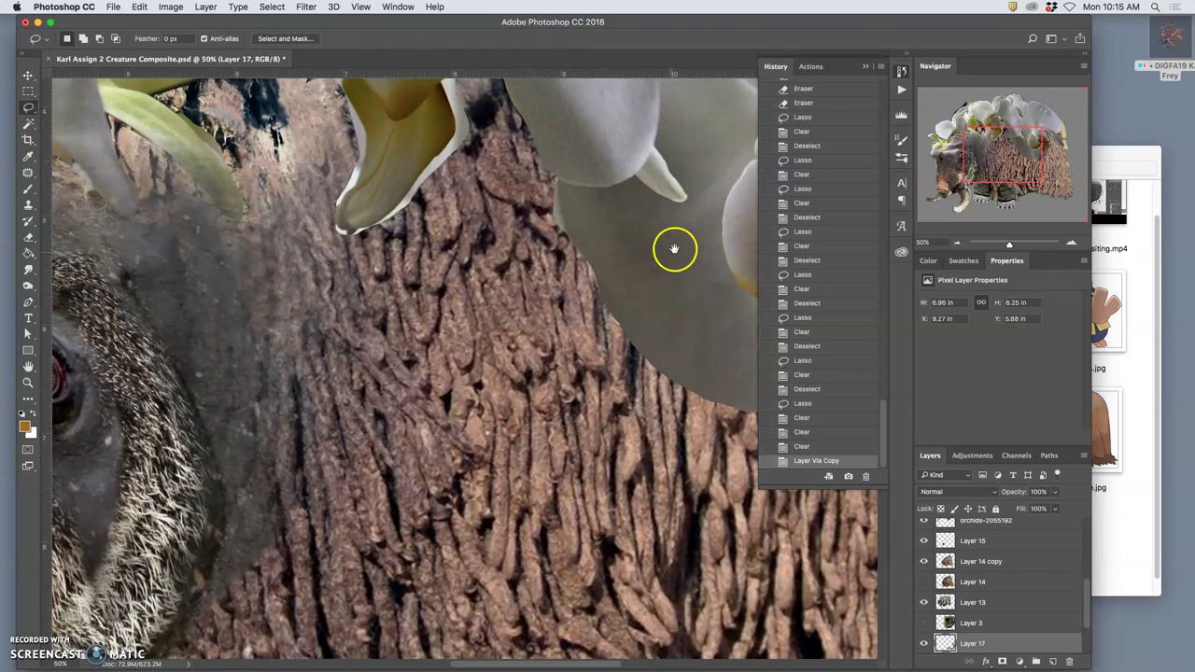
drag(659, 262, 109, 371)
mouse_move(557, 201)
mouse_down()
mouse_move(299, 317)
mouse_move(312, 348)
mouse_move(291, 329)
mouse_up()
scroll(299, 318, left, 3)
key(super+d)
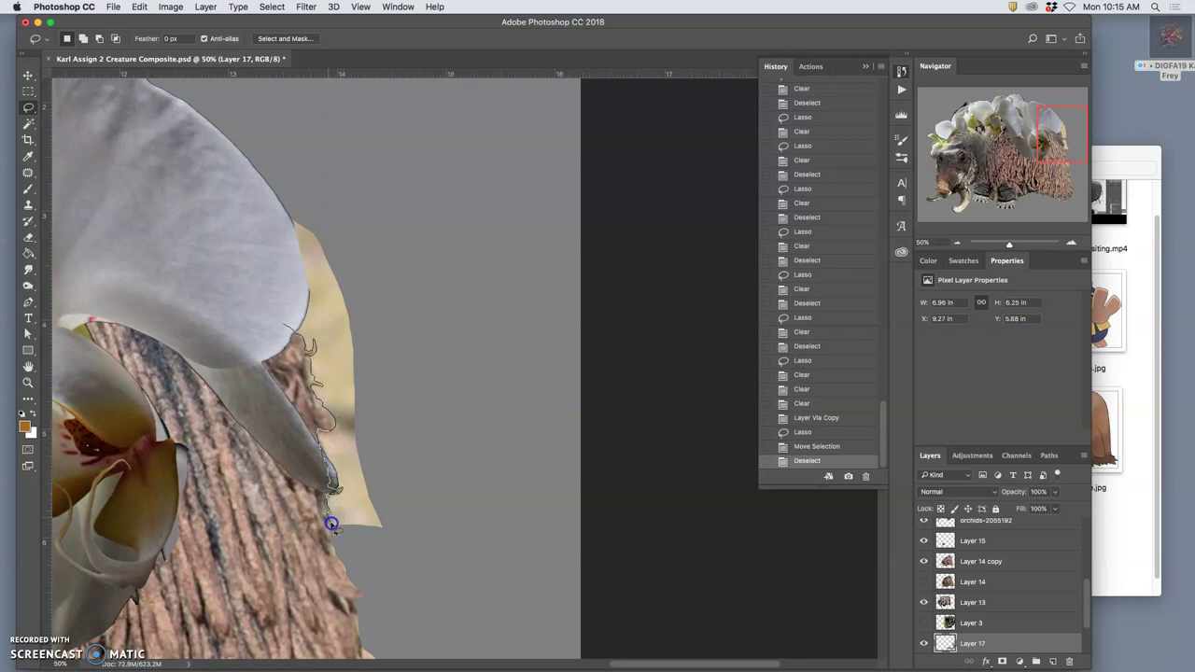
mouse_move(357, 550)
mouse_down()
mouse_move(454, 445)
mouse_move(383, 255)
mouse_move(307, 192)
mouse_move(194, 241)
mouse_up()
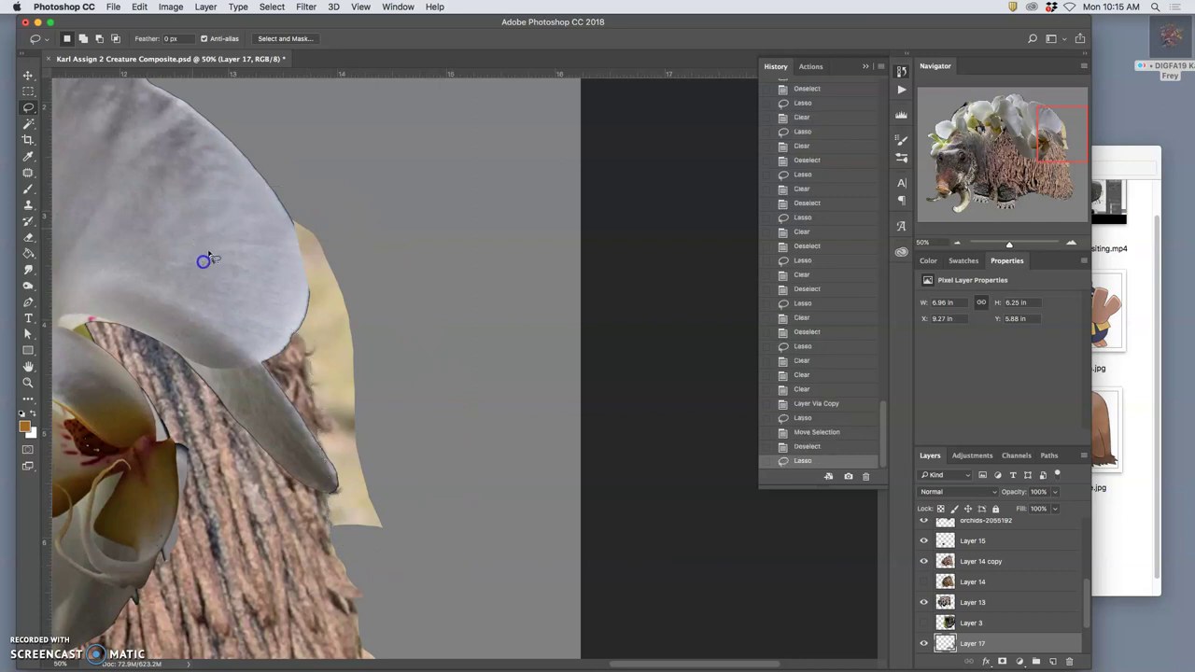
key(Delete)
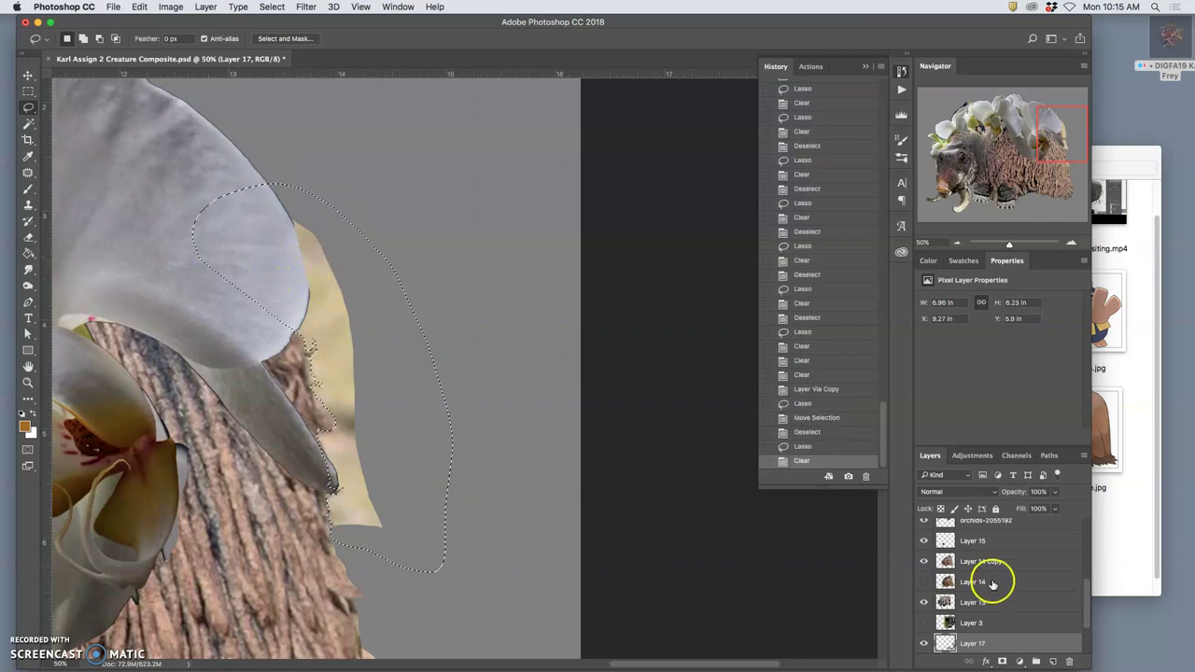
Clear the selected rear patch on Layer 13 and Layer 14 copy, and deselect
click(982, 605)
key(Delete)
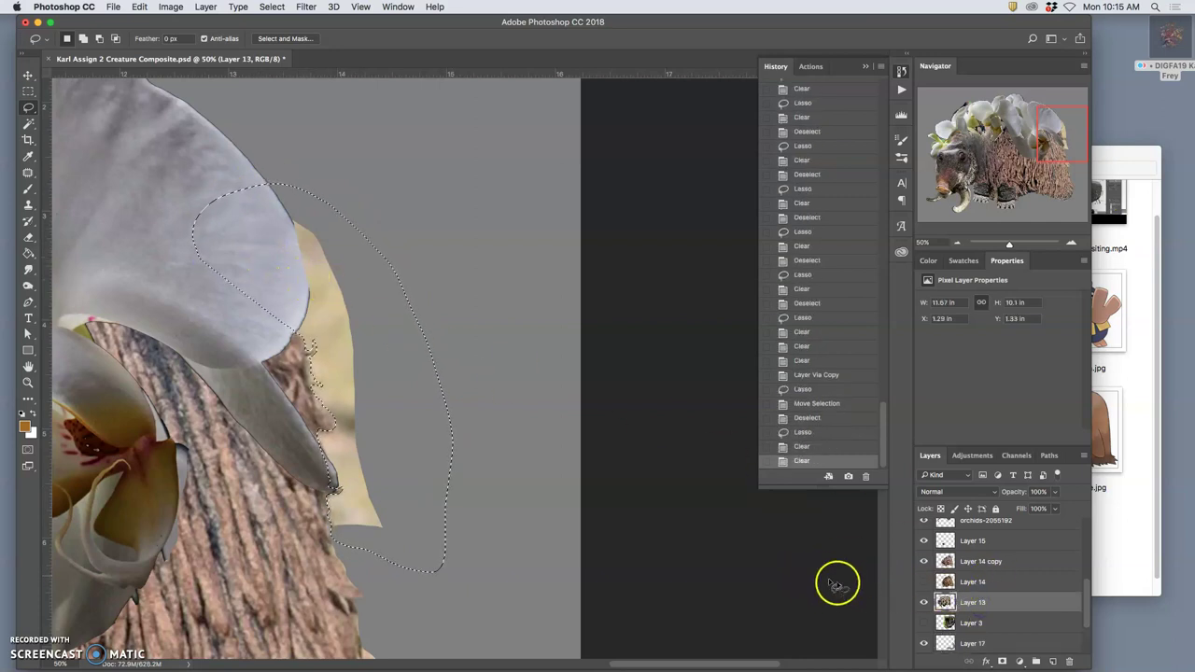
click(980, 563)
key(Delete)
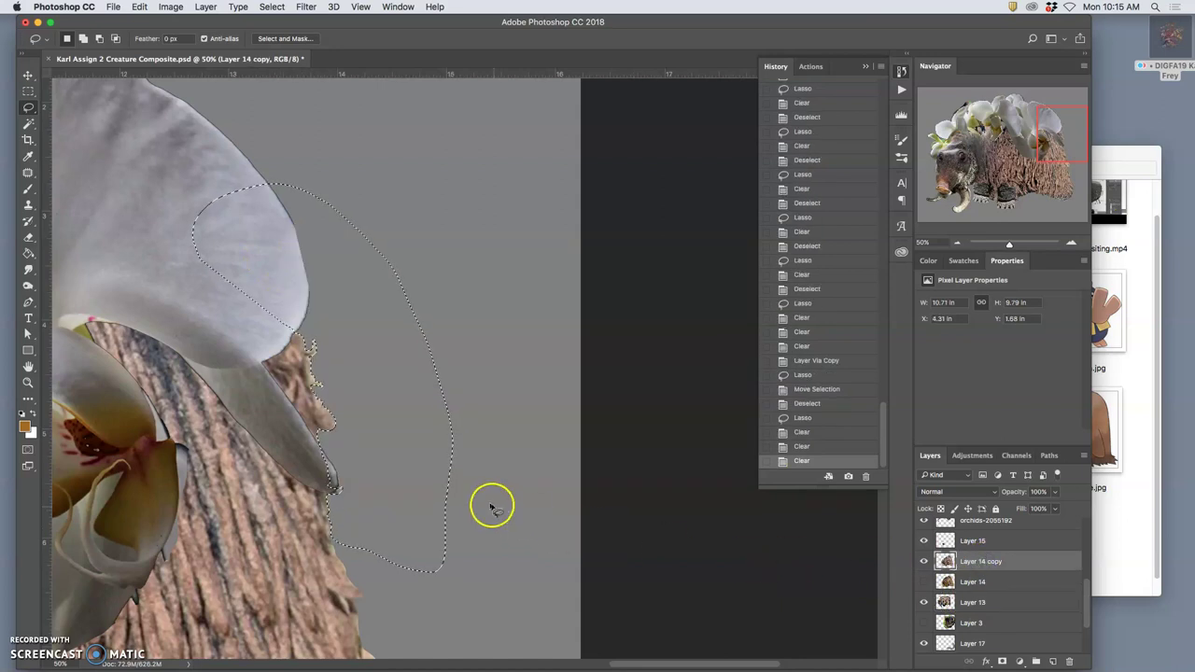
key(super+d)
drag(379, 419, 564, 432)
key(super+minus)
key(super+minus)
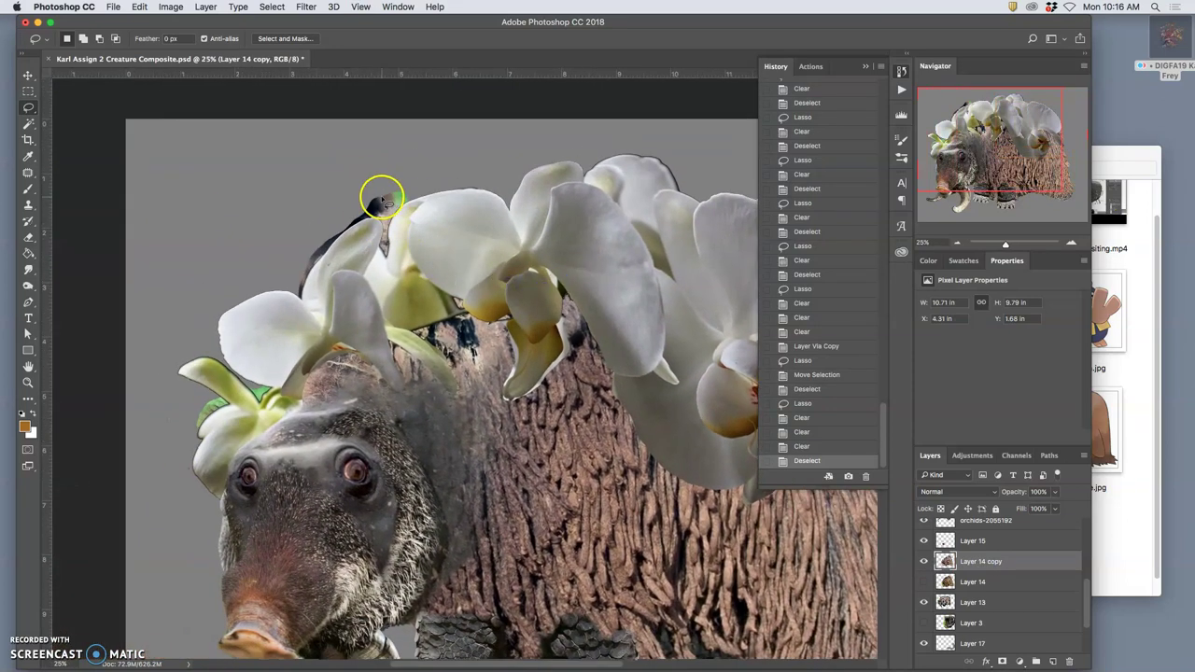
super+click(392, 213)
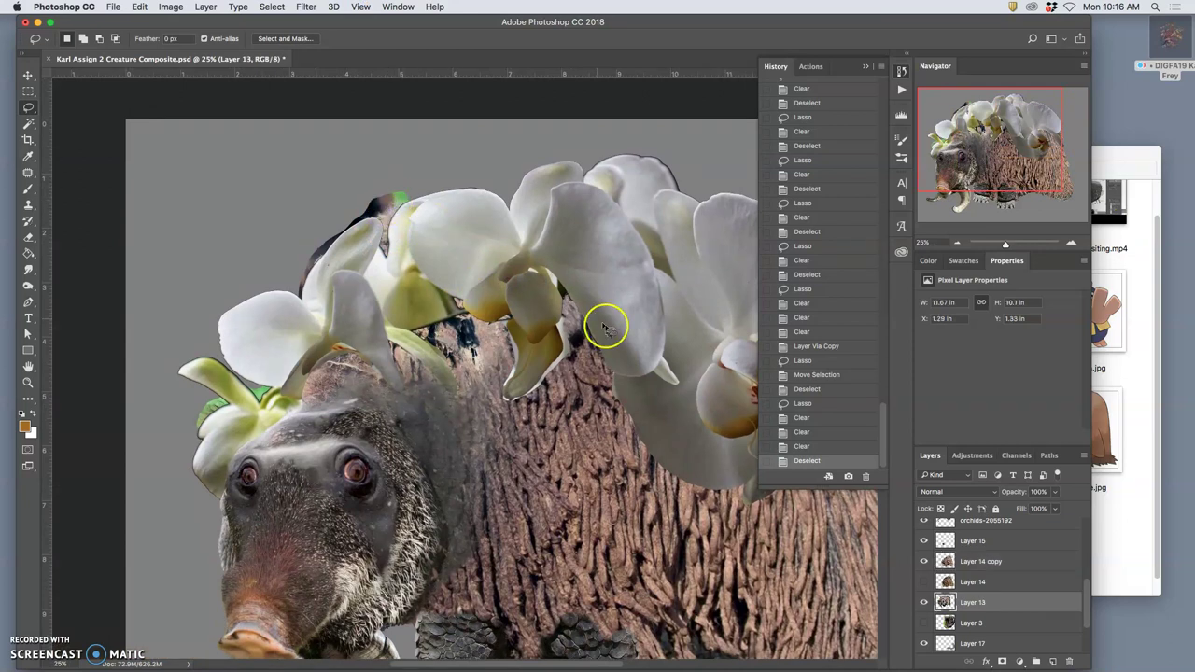
drag(430, 168, 354, 172)
drag(317, 294, 326, 285)
click(408, 202)
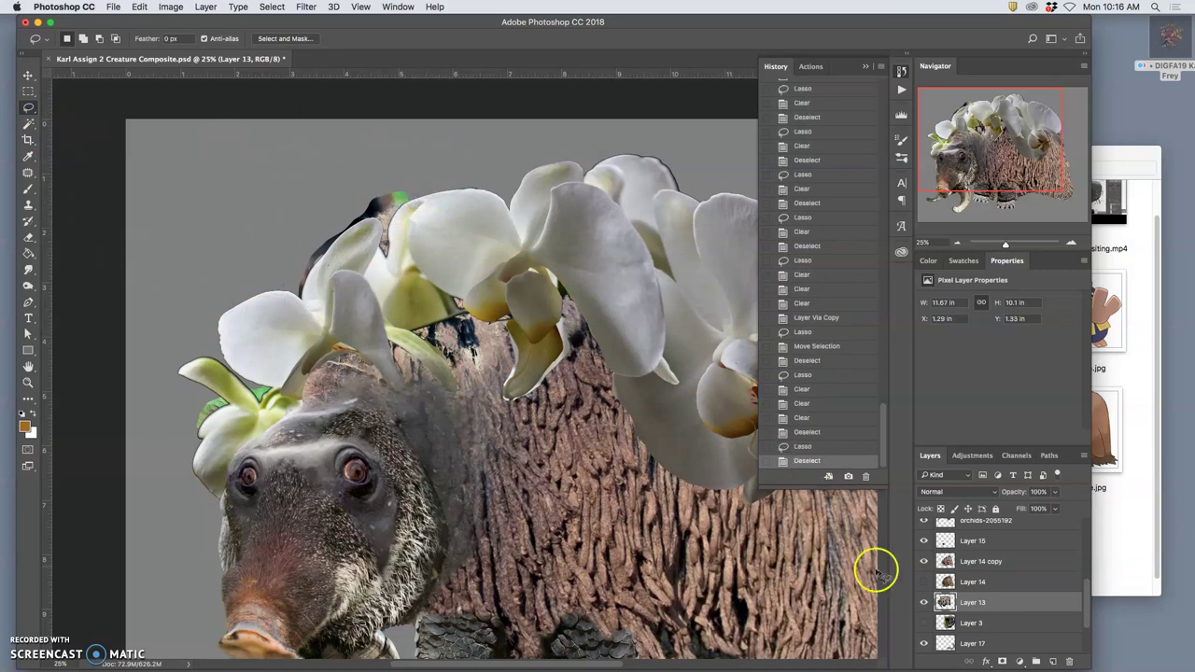
Toggle Layer 13 and the orchids-2055192 layer to examine the leftover background along the creature's back
click(924, 603)
click(924, 602)
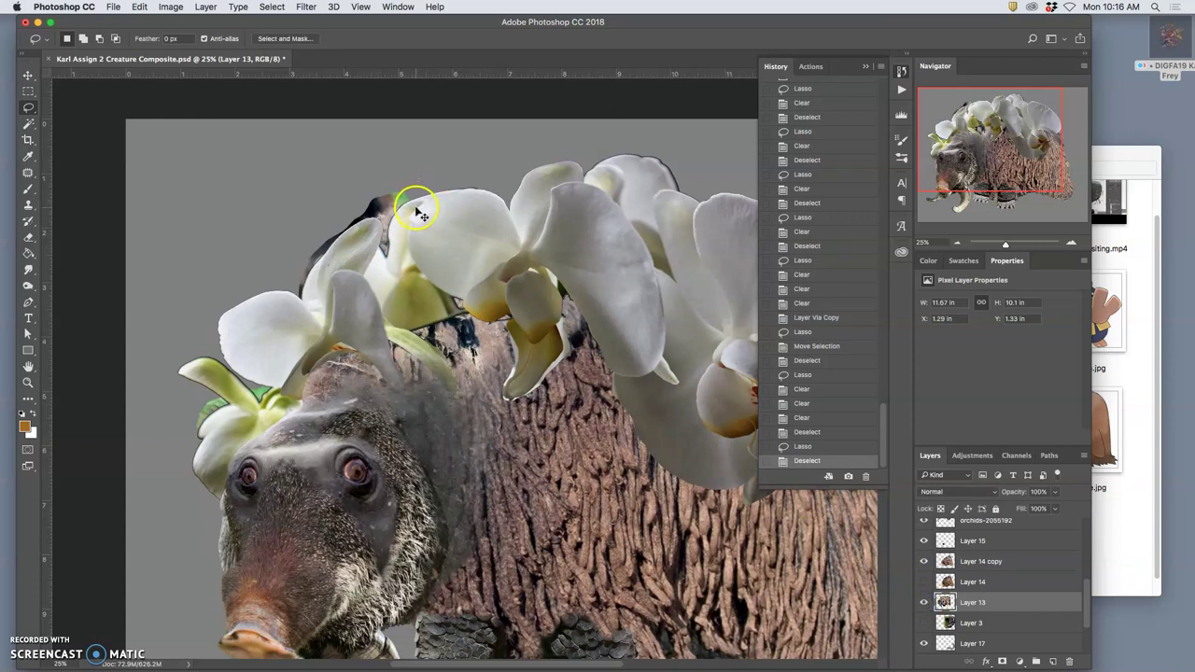
key(super+plus)
key(super+plus)
super+click(318, 229)
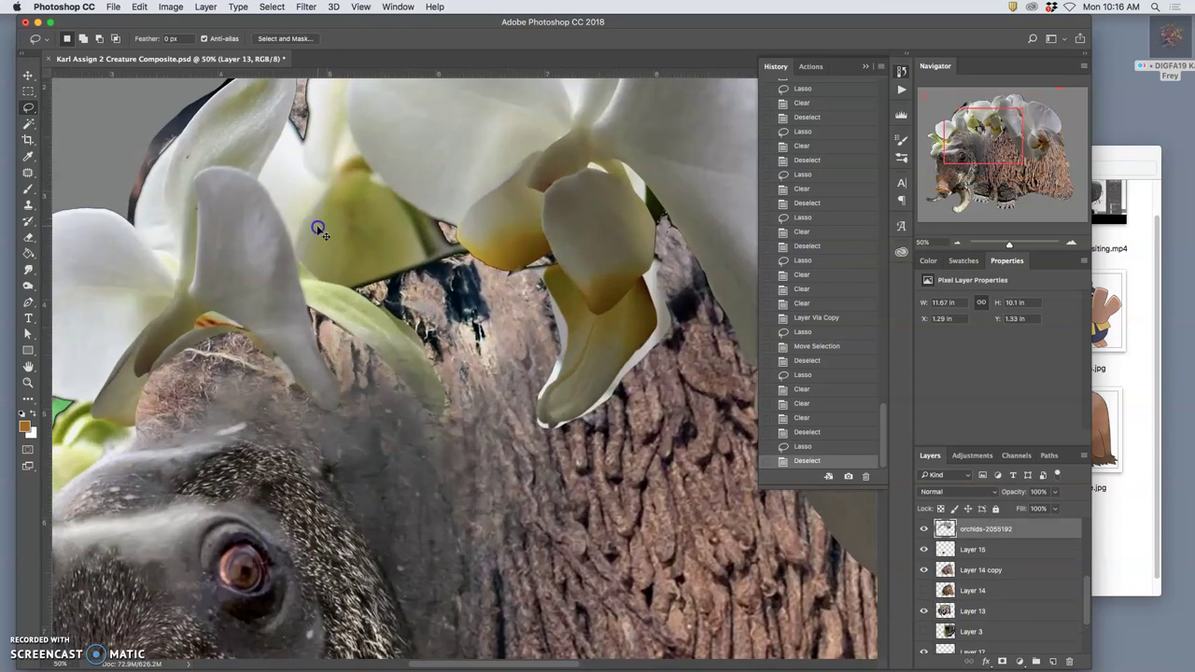
click(923, 529)
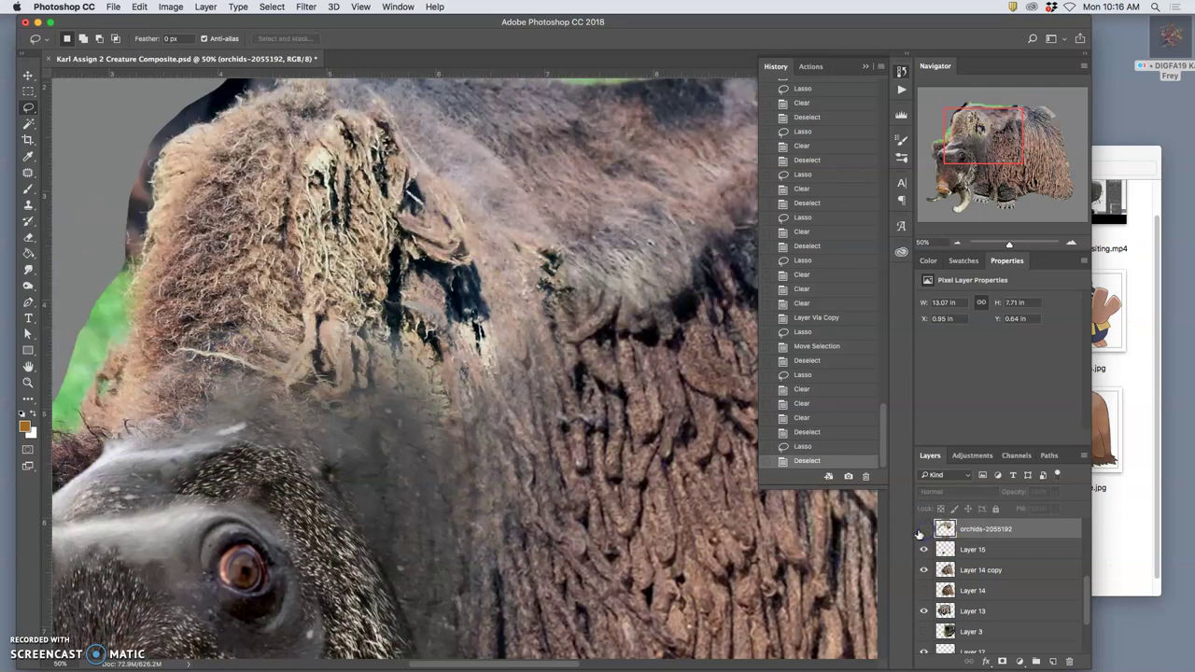
key(super+minus)
key(super+minus)
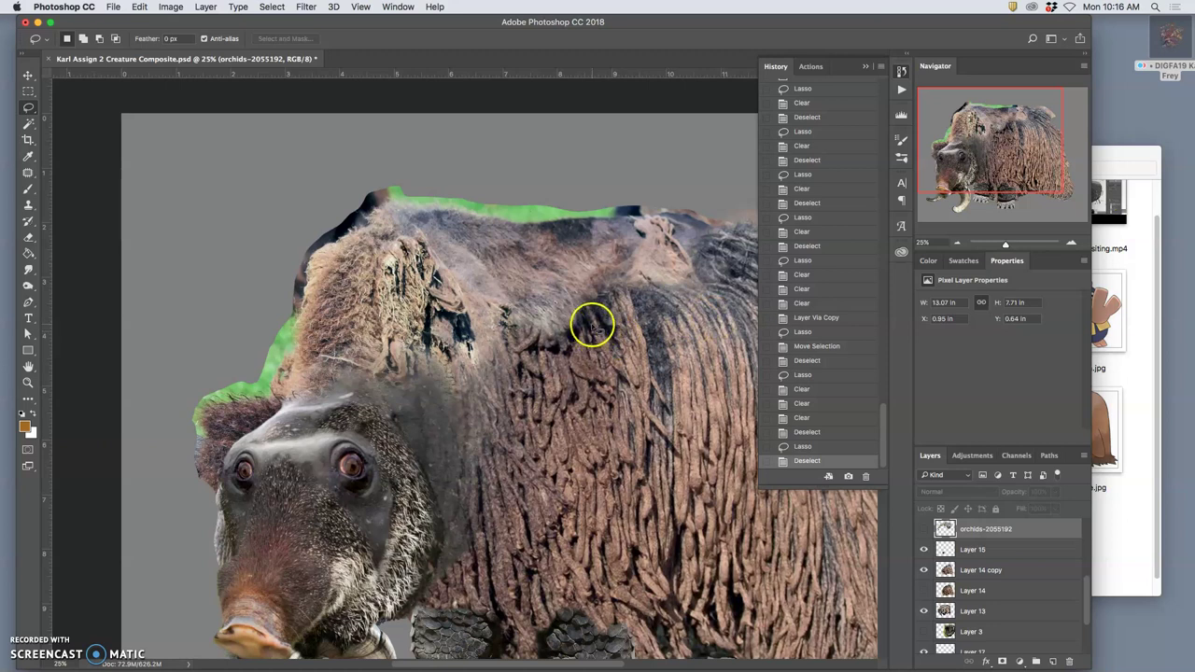
scroll(593, 324, right, 5)
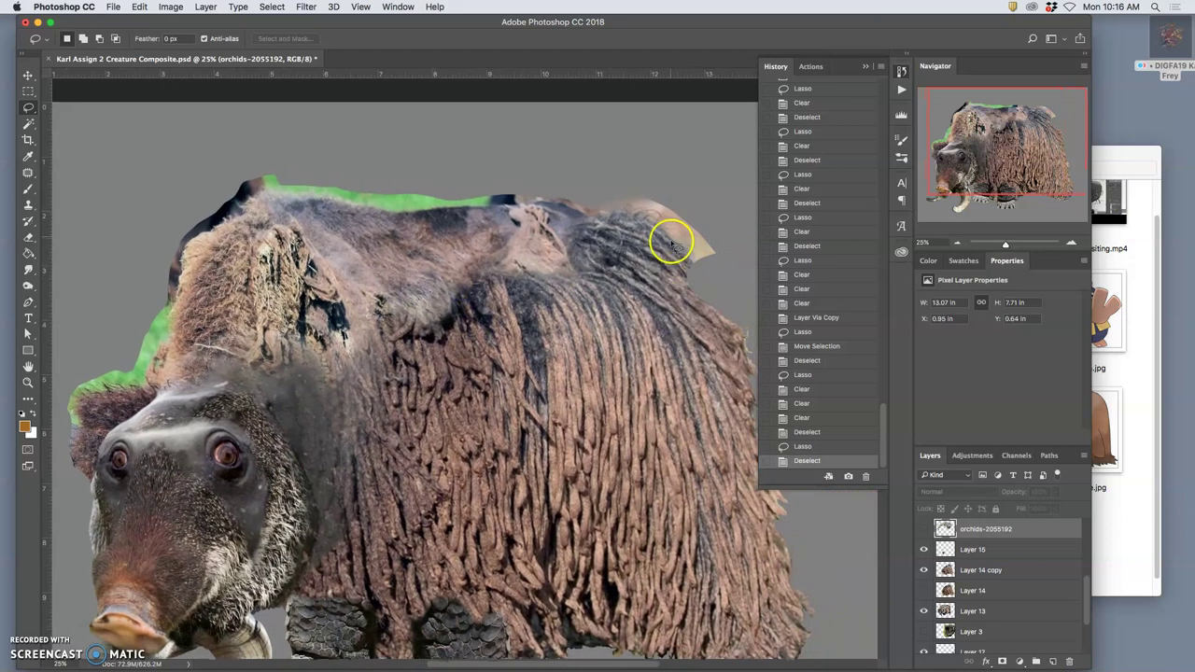
click(923, 528)
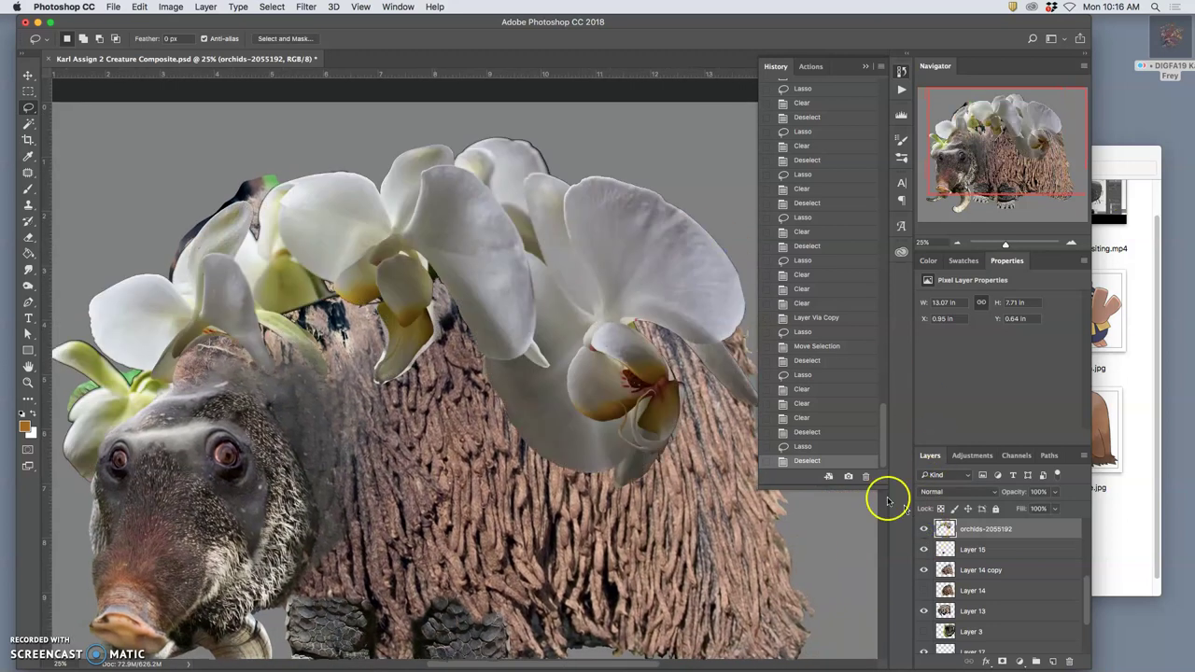
click(923, 529)
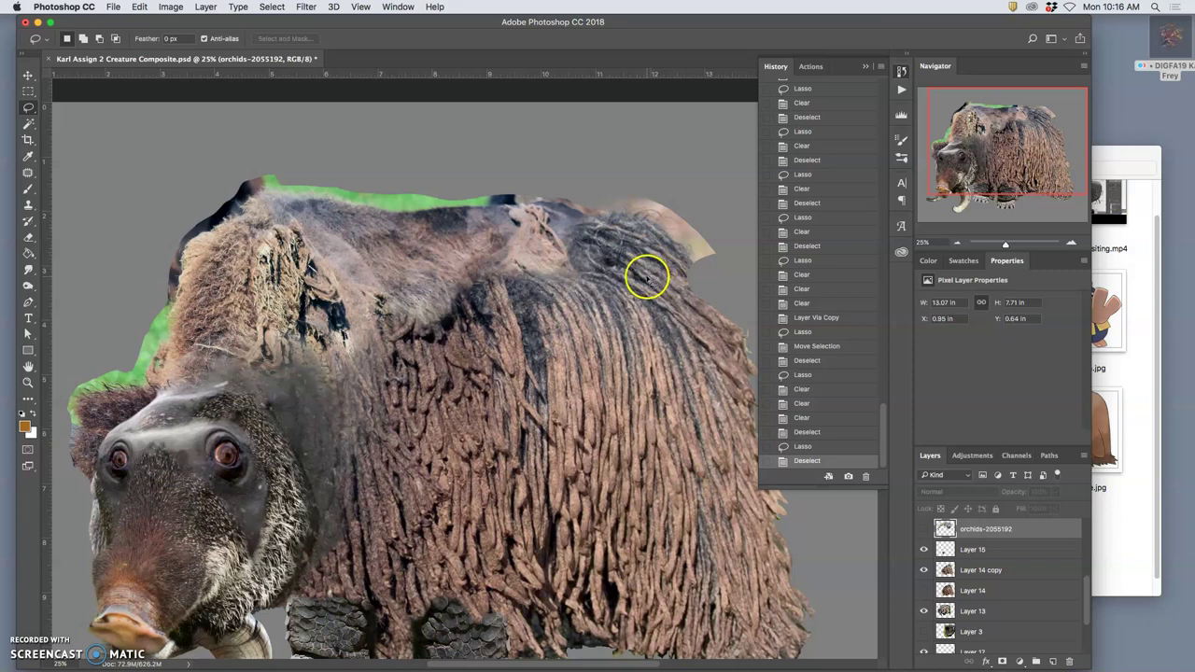
Roll the history back to the clearing of the rear patch on Layer 17
click(804, 447)
click(804, 433)
click(805, 418)
click(803, 403)
click(803, 392)
click(803, 392)
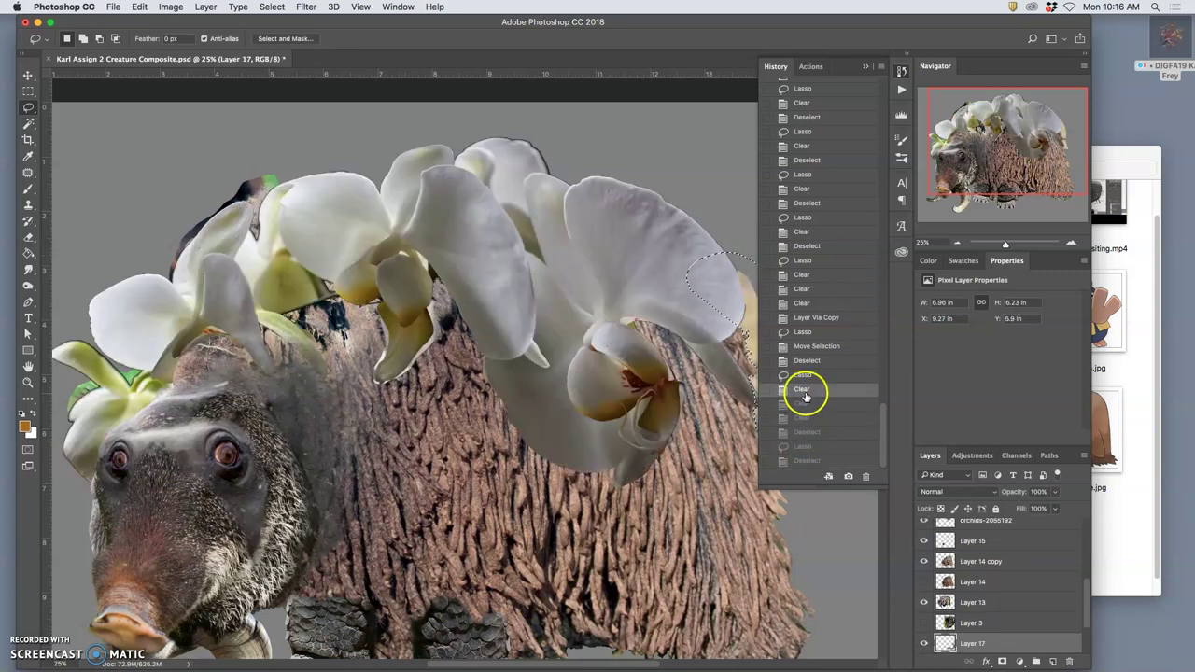
Hide the orchids-2055192 layer to expose the background edge along the creature's back
drag(1086, 592, 1088, 570)
click(923, 629)
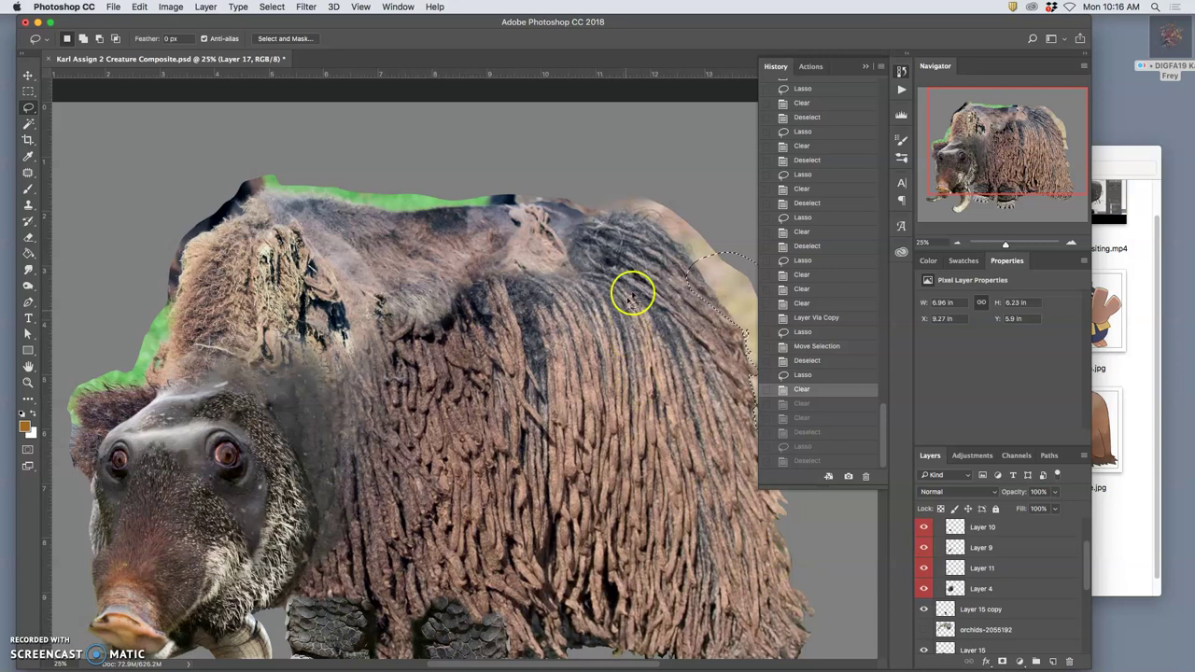
scroll(528, 192, right, 5)
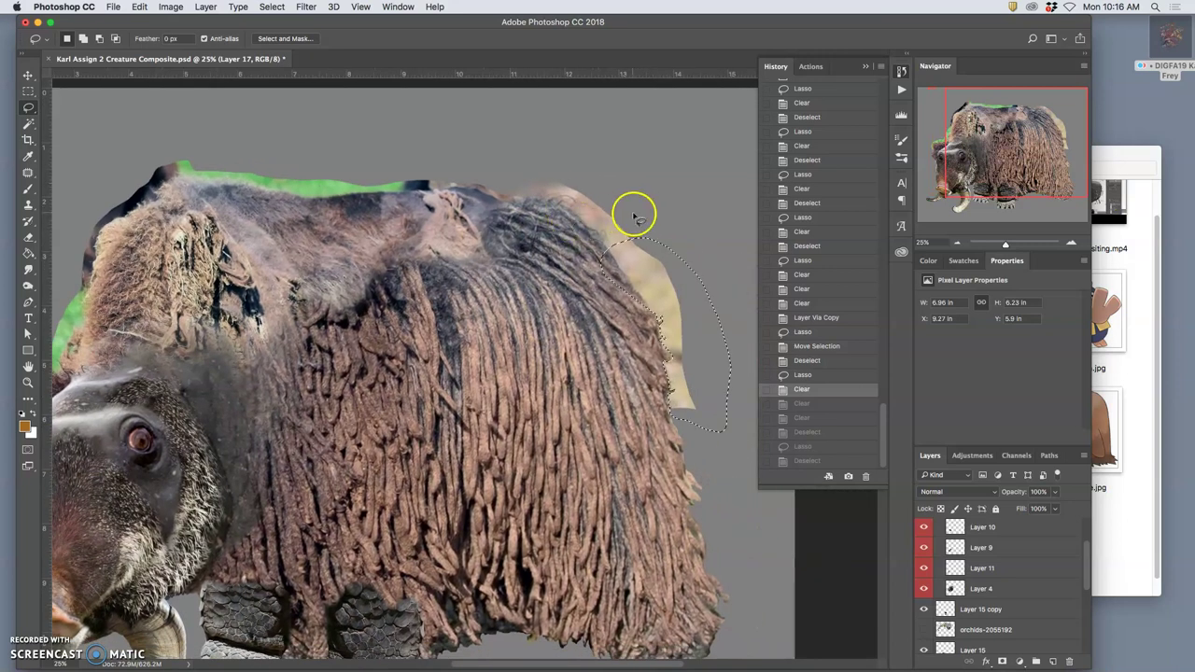